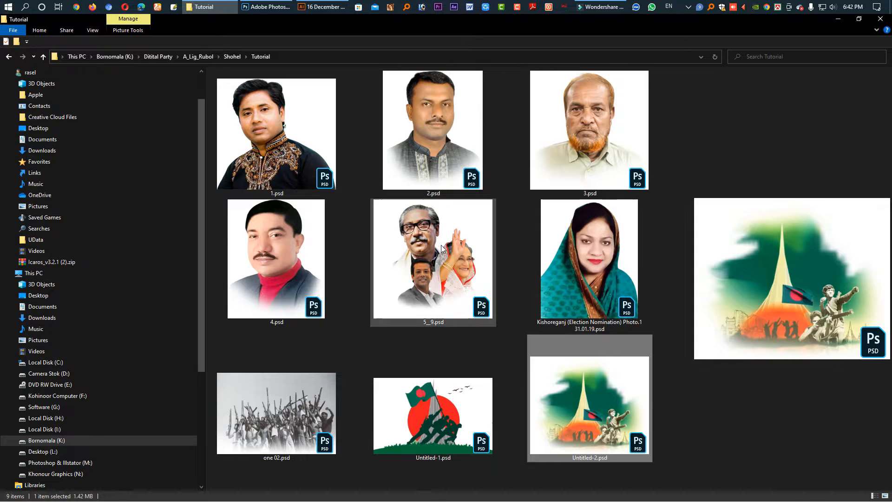
Open the file Kishoreganj (Election Nomination) Photo.1 31.01.19.psd from the Tutorial folder in Photoshop.
left_click(293, 173)
left_click(607, 301)
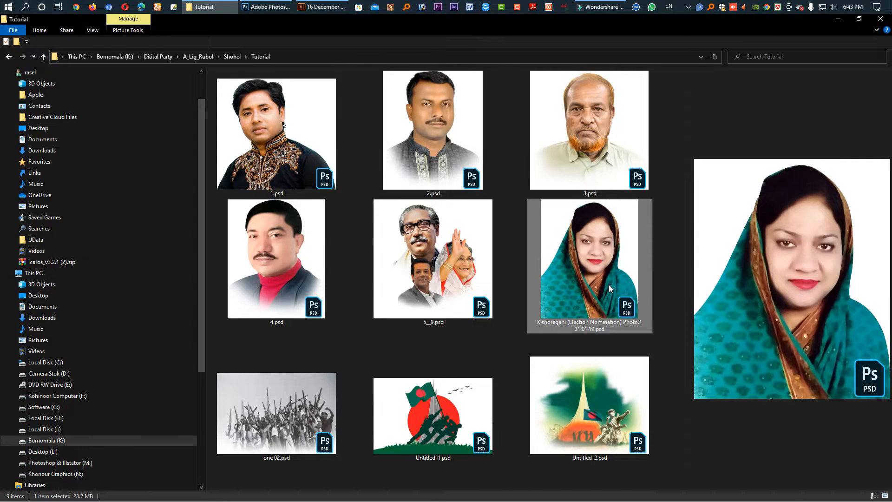
left_click_drag(610, 288, 372, 190)
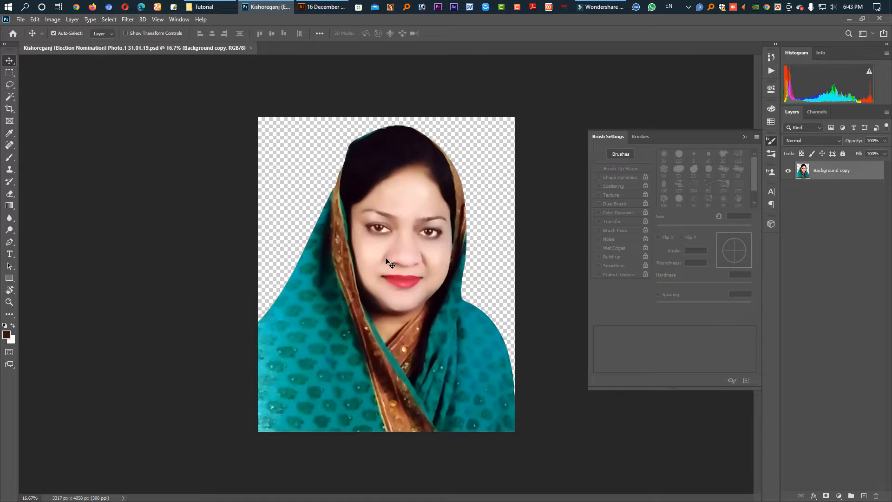
Fade out the side and lower edges of the woman's shawl with a soft 1800 px eraser, and save the file.
key("e")
left_click(215, 358)
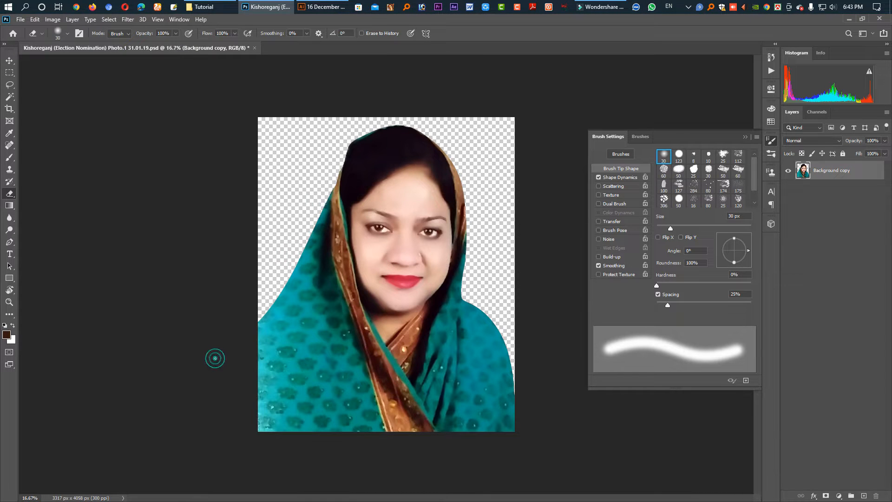
key("bracketright")
key("bracketright")
key("bracketright")
key("bracketright")
key("bracketright")
key("bracketright")
key("bracketright")
key("bracketright")
key("bracketright")
key("bracketright")
key("bracketright")
key("bracketright")
key("bracketright")
key("bracketright")
key("bracketright")
key("bracketright")
key("bracketright")
key("bracketright")
key("bracketright")
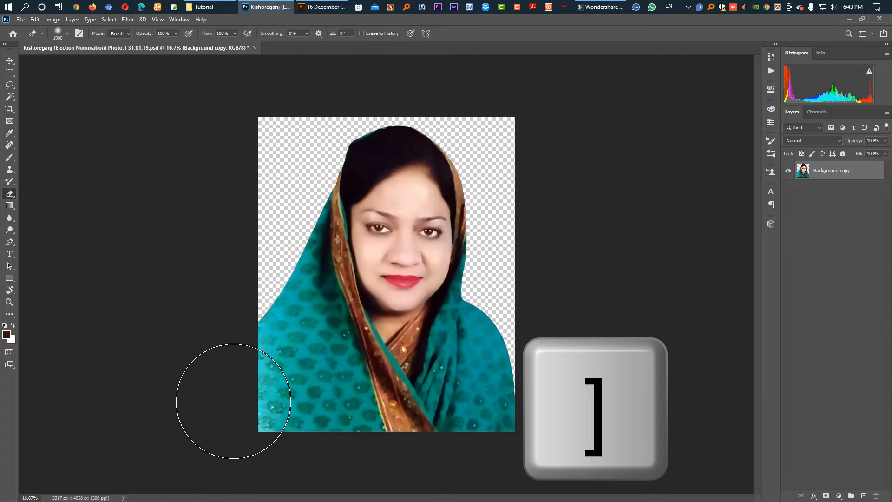
key("bracketleft")
key("bracketleft")
key("bracketright")
key("bracketright")
key("bracketright")
key("bracketright")
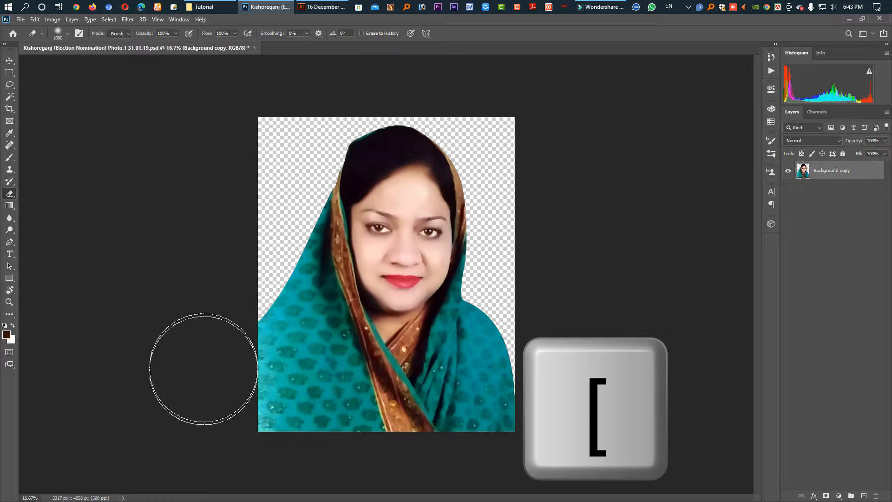
mouse_move(193, 355)
left_mouse_down()
mouse_move(223, 415)
mouse_move(247, 443)
mouse_move(301, 462)
mouse_move(418, 468)
mouse_move(511, 442)
mouse_move(554, 394)
mouse_move(578, 319)
left_mouse_up()
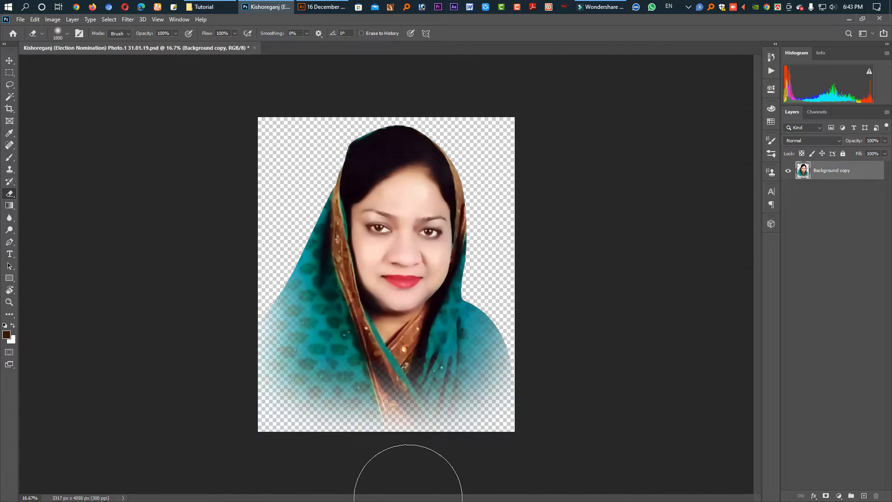
key("ctrl+s")
key("v")
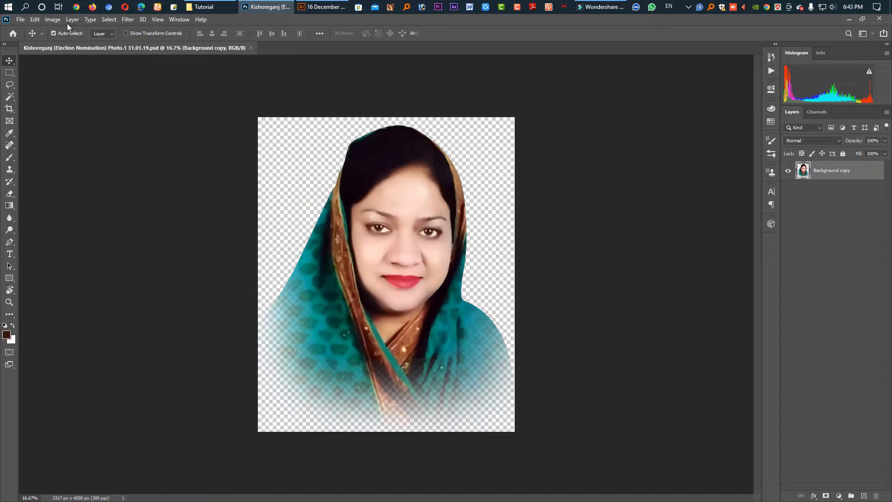
Convert the portrait to CMYK Color and close the document, saving its changes.
left_click(52, 19)
mouse_move(70, 30)
left_click(178, 75)
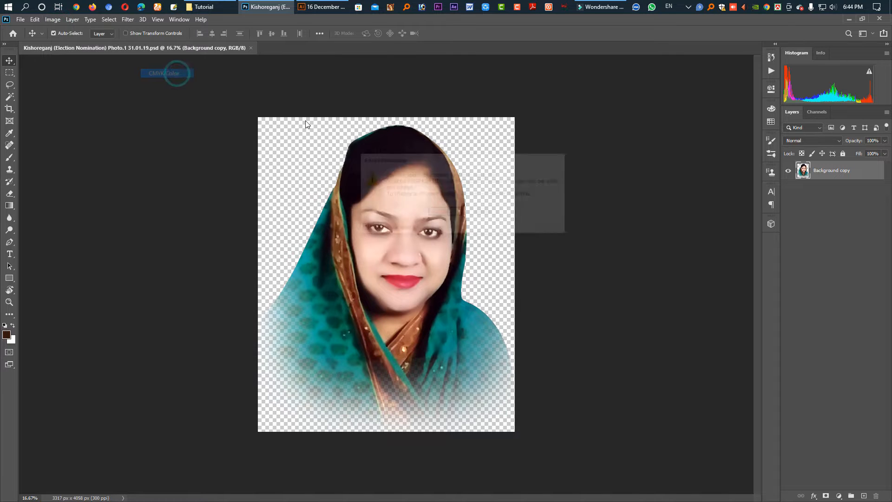
left_click(454, 213)
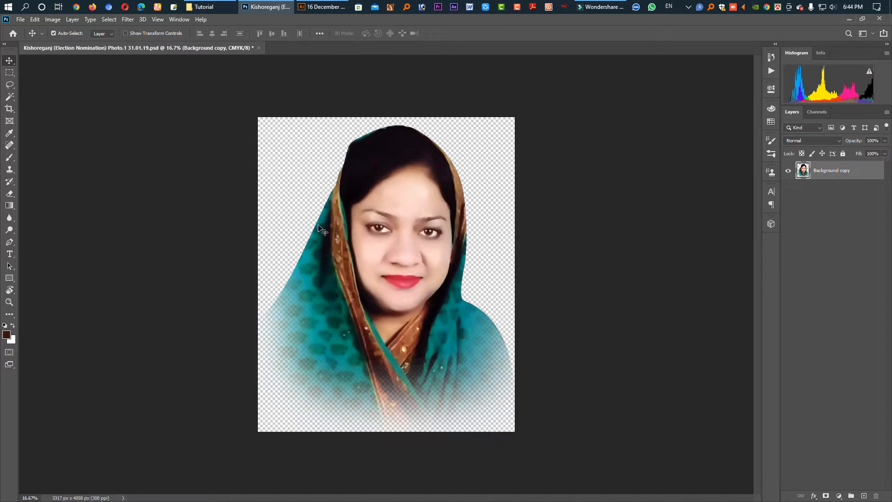
key("ctrl+w")
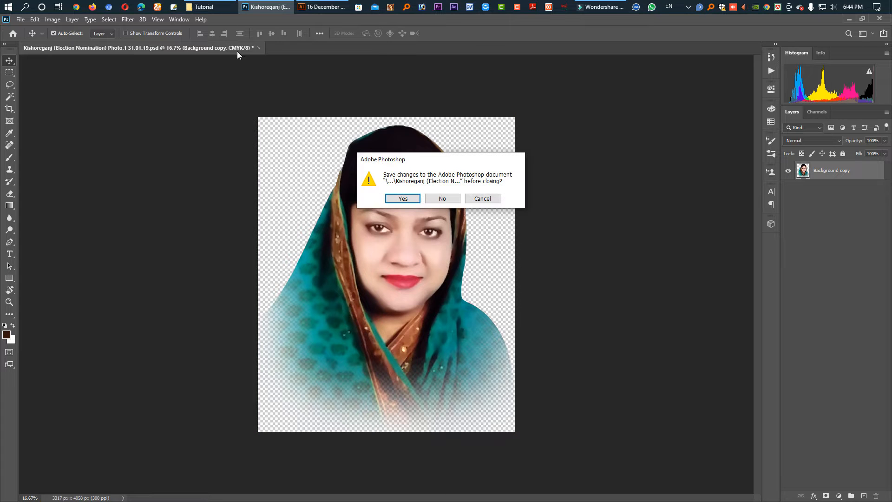
left_click(403, 198)
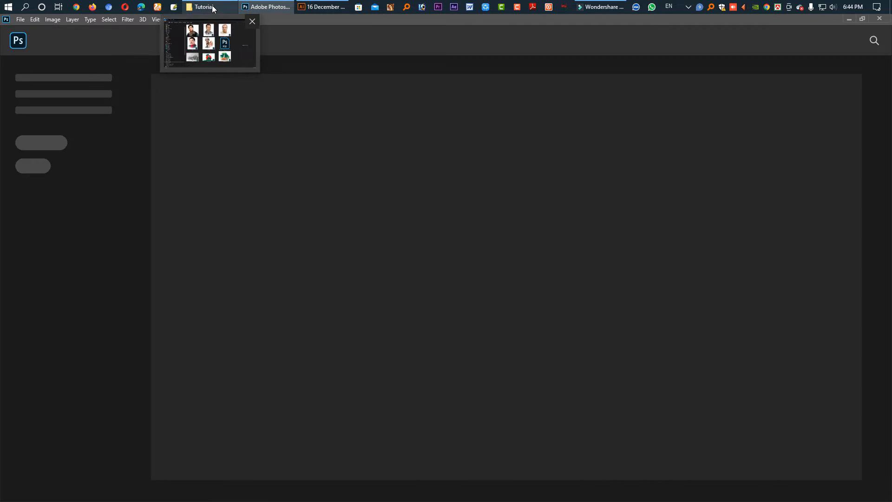
Preview Untitled-2.psd and Untitled-1.psd in the Tutorial folder, and close the folder window.
left_click(212, 9)
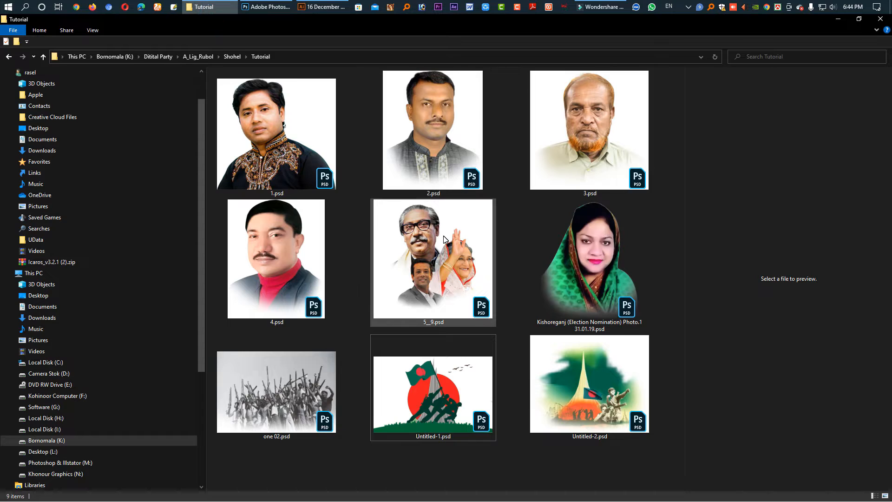
left_click(534, 405)
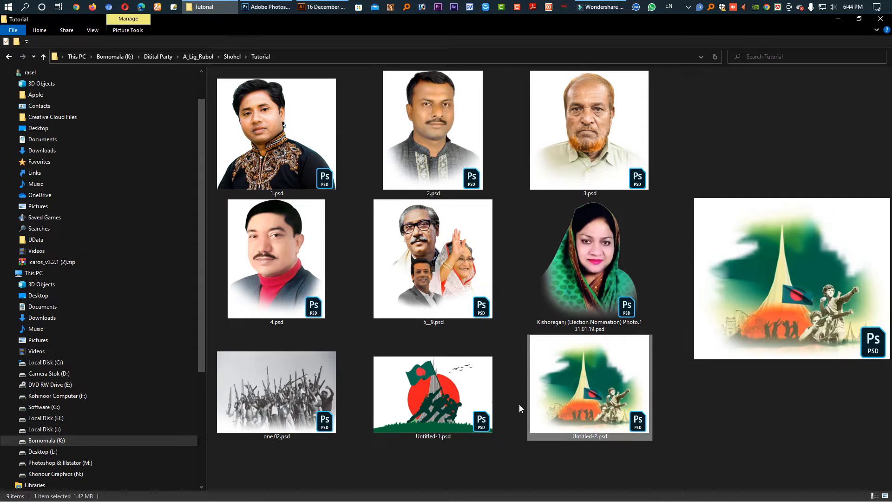
left_click(458, 412)
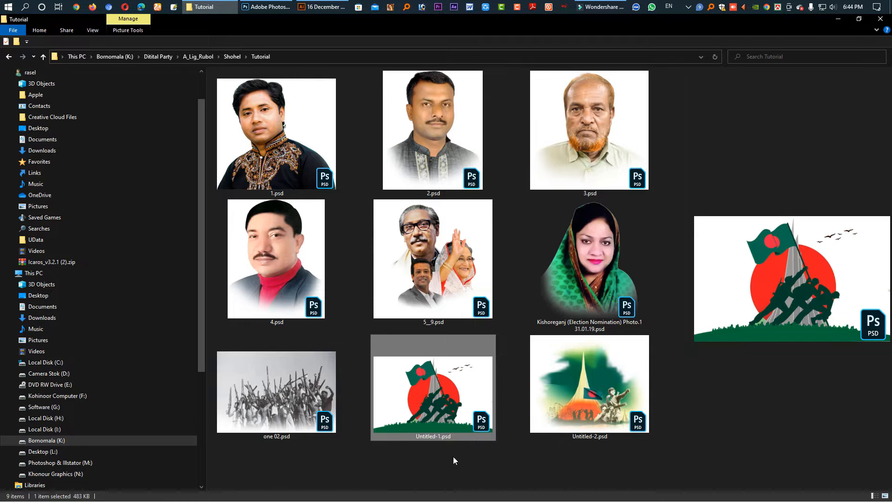
left_click(881, 19)
Switch to the 16 December 2022.ai document in Illustrator and move the logo and all the Bengali texts farther from the page.
left_click(297, 7)
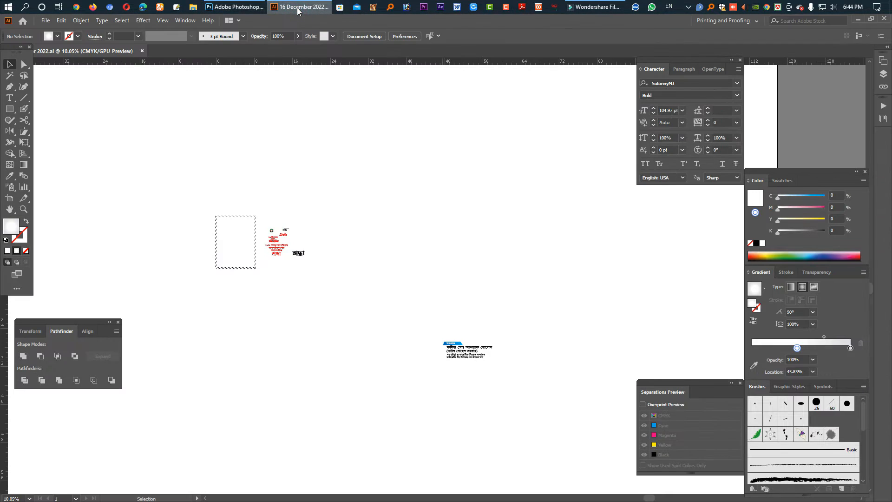
key("ctrl+space")
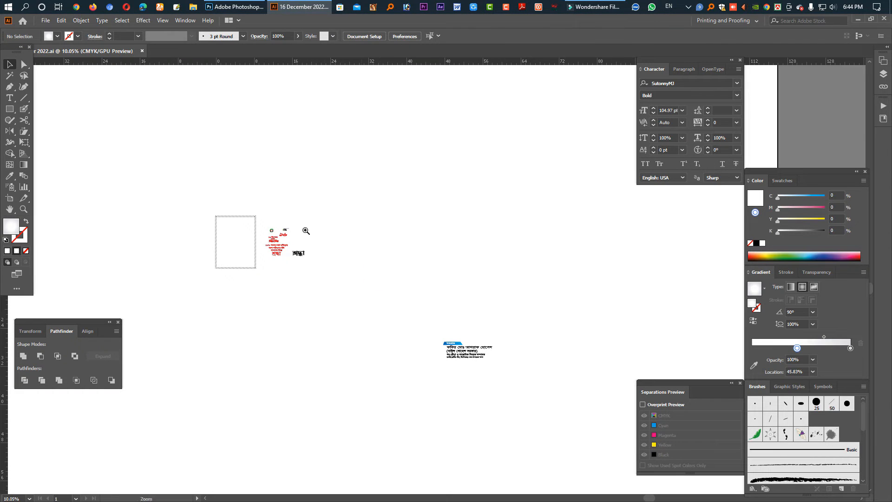
left_click_drag(272, 234, 402, 324)
left_click_drag(514, 398, 216, 146)
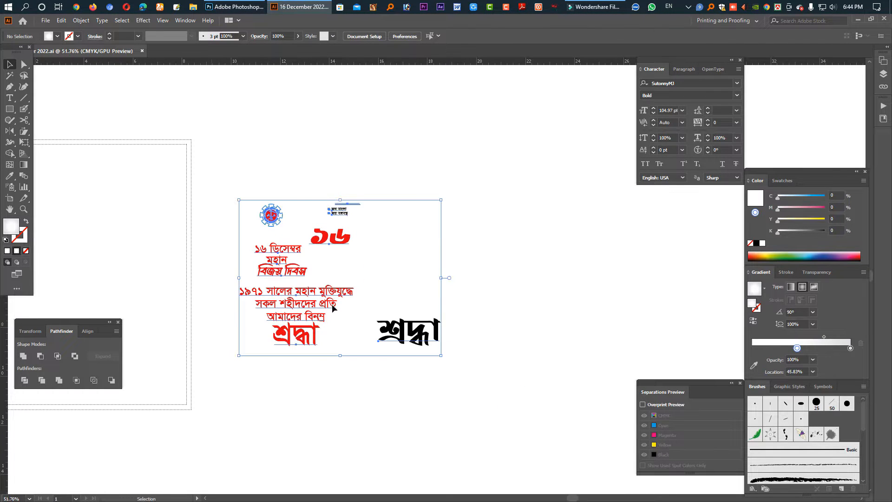
left_click_drag(334, 308, 468, 305)
left_click(549, 277)
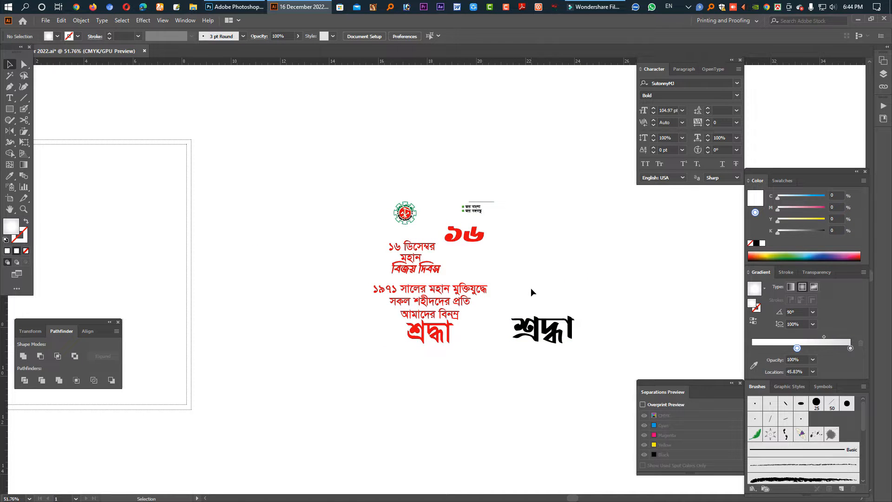
Move the logo and the red text block up above the black শ্রদ্ধা text.
left_click_drag(353, 165, 483, 345)
left_click_drag(484, 299, 539, 257)
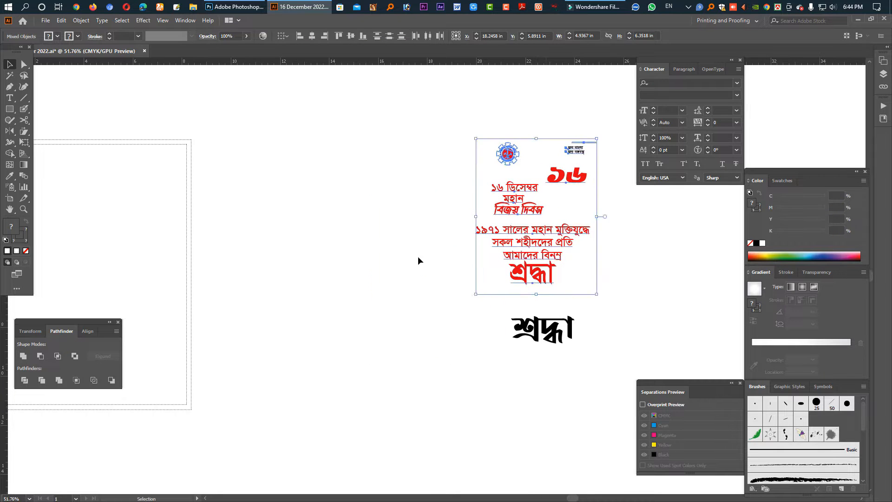
left_click(374, 259)
Show the artboard boundaries in the document.
left_click_drag(187, 250, 391, 255)
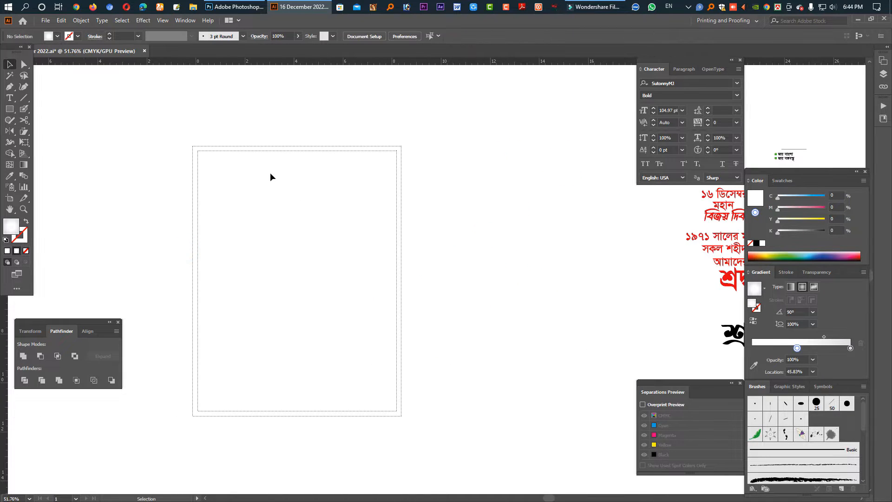
key("Tab")
key("Tab")
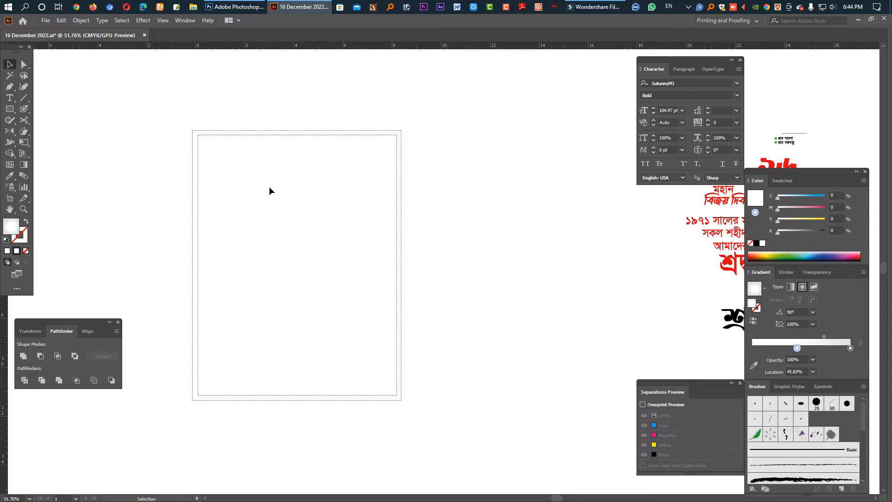
key("ctrl+shift+h")
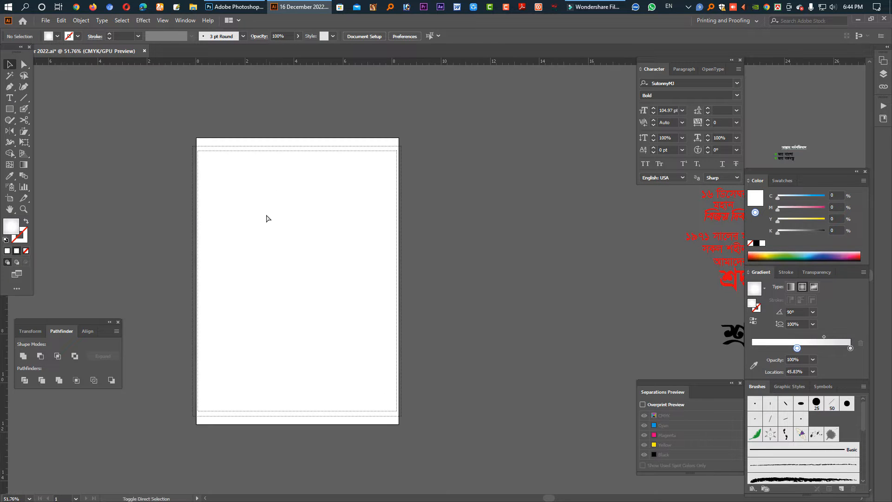
key("ctrl+shift+h")
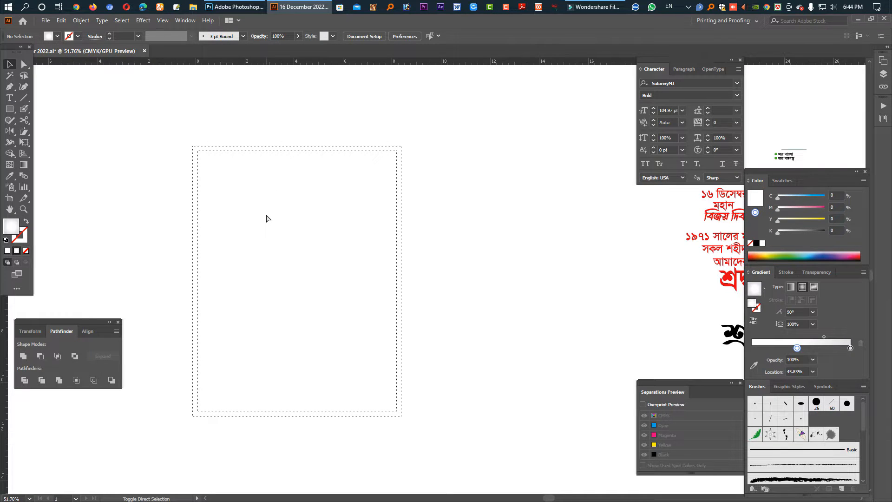
key("ctrl+shift+h")
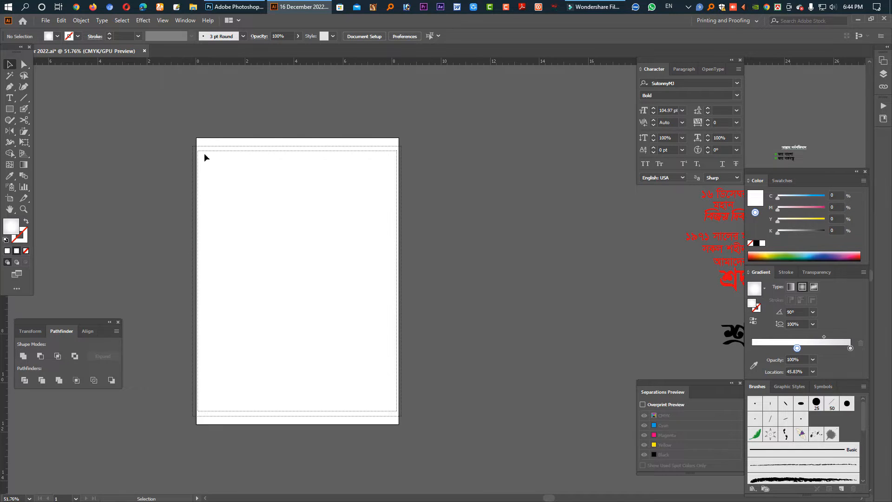
Hide the print tiling lines around the artboard.
left_click_drag(245, 141, 347, 200)
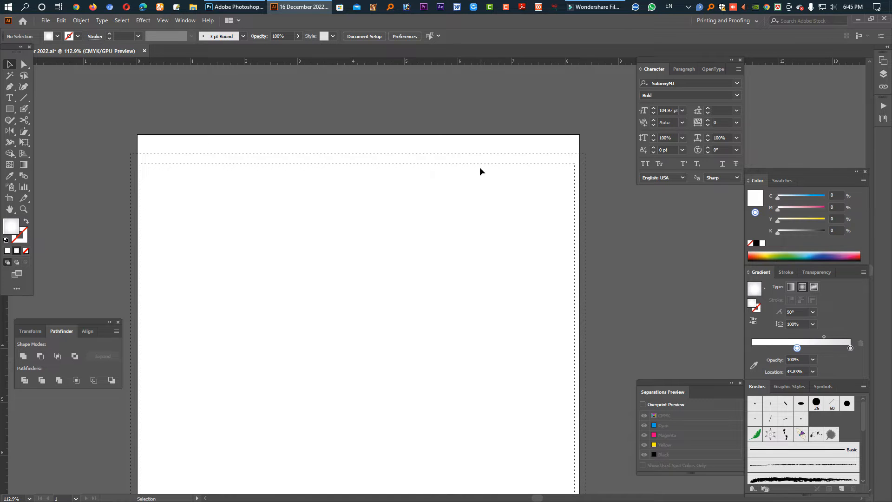
left_click(165, 22)
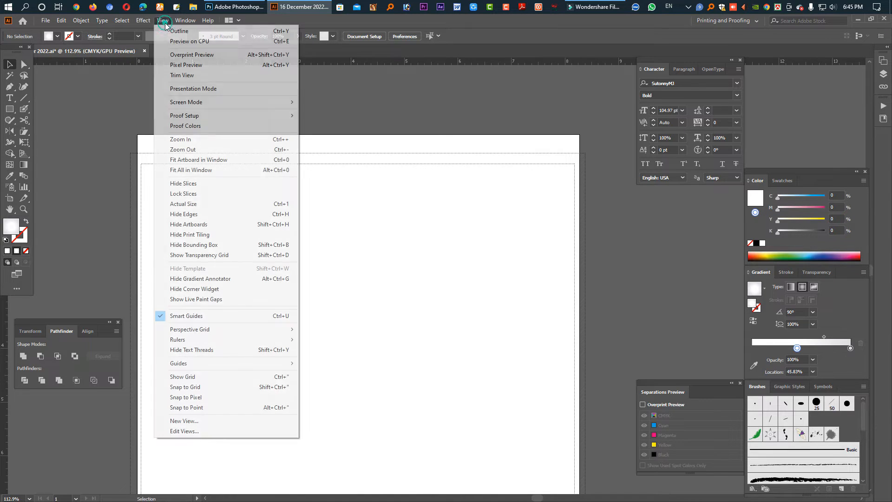
left_click(204, 237)
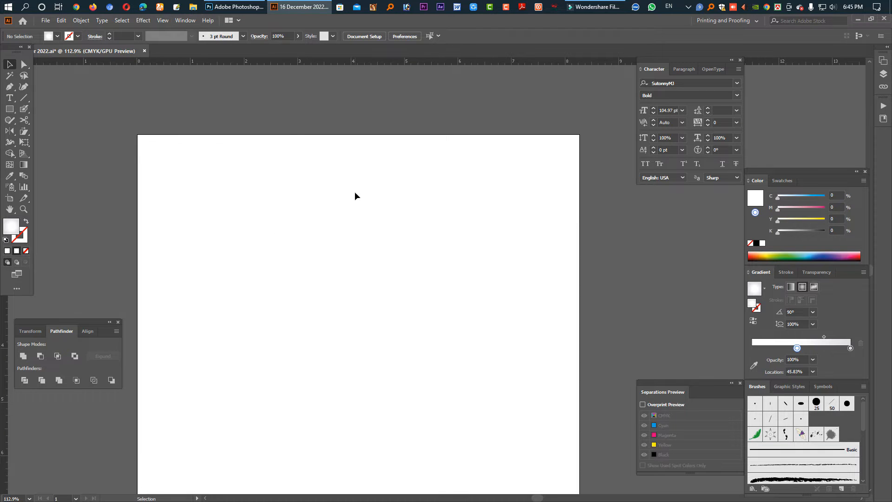
Set the artboard size to 17 in wide and 22 in high.
left_click(10, 198)
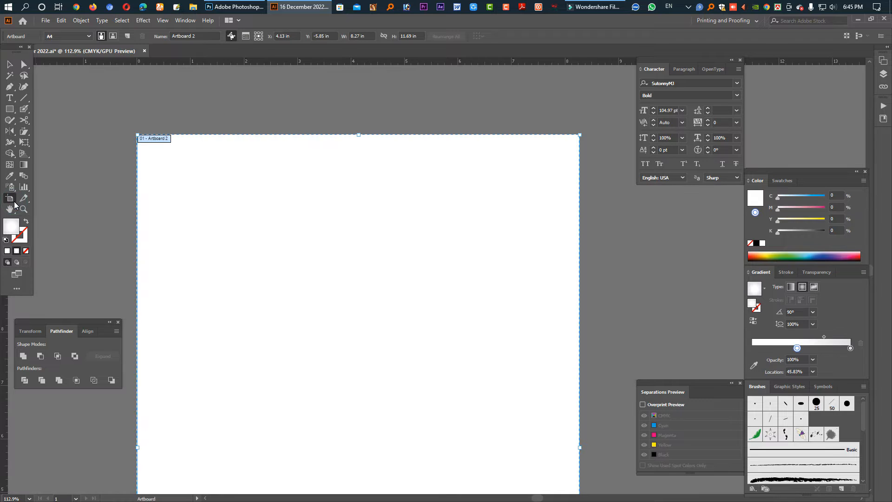
left_click(365, 36)
type("17")
key("Tab")
type("2")
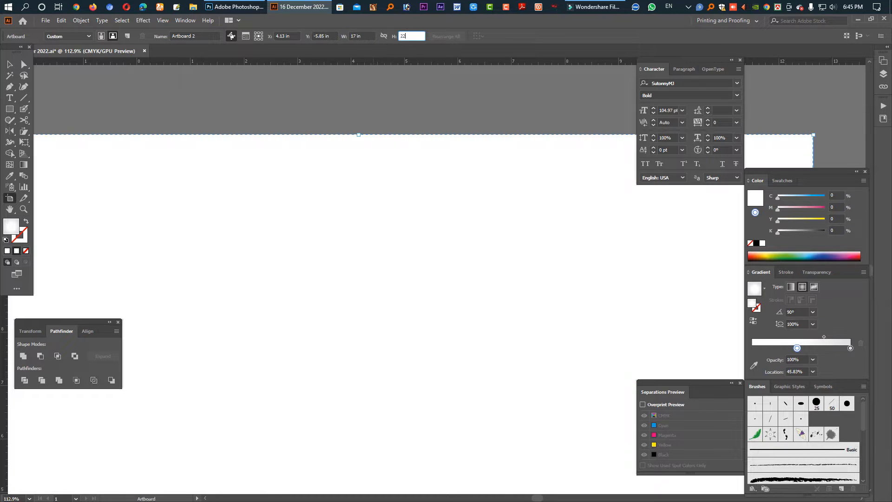
key("Return")
left_click_drag(477, 213, 338, 218)
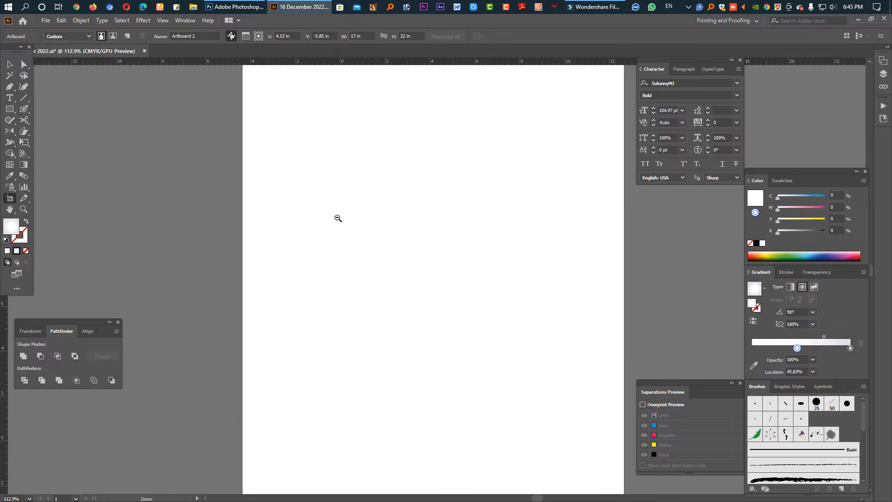
left_click_drag(444, 221, 353, 230)
Set the artboard size to 19 in wide and 29 in high, and leave artboard editing.
left_click(363, 36)
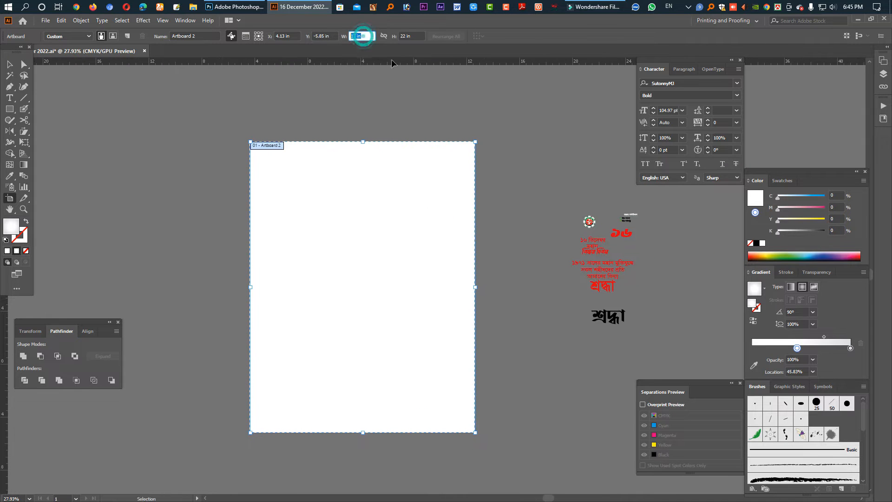
type("19")
key("Tab")
type("29")
key("Return")
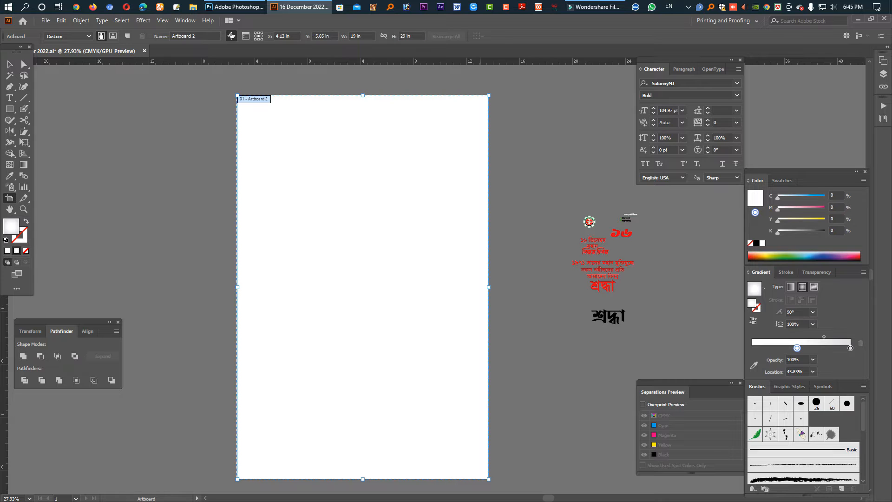
left_click(10, 64)
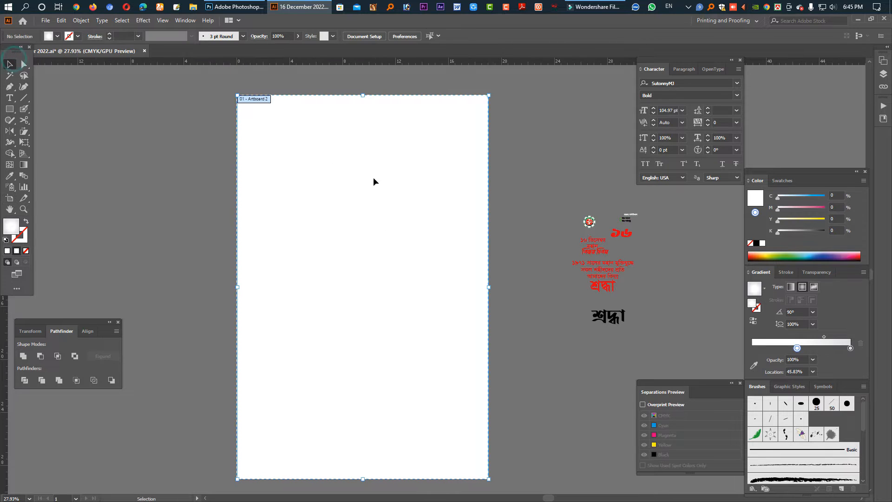
left_click(375, 177)
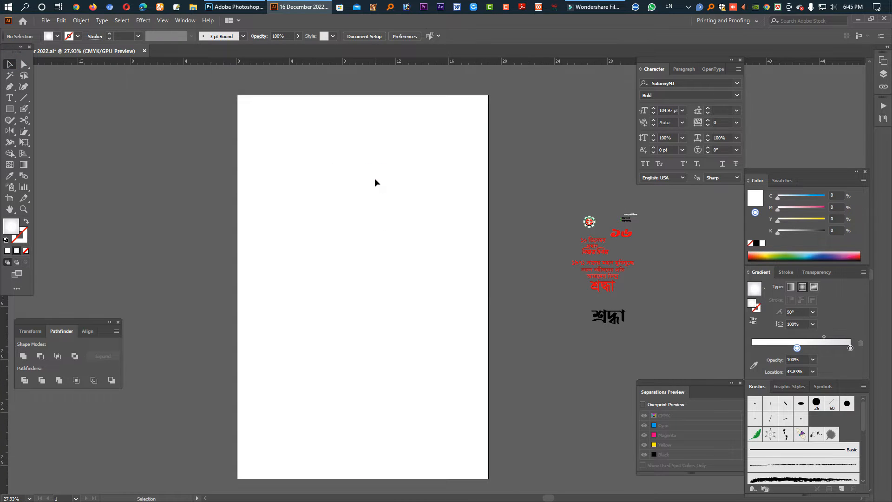
Draw a 19 × 29 in rectangle from the artboard's upper-left corner so it covers the whole artboard.
left_click(9, 109)
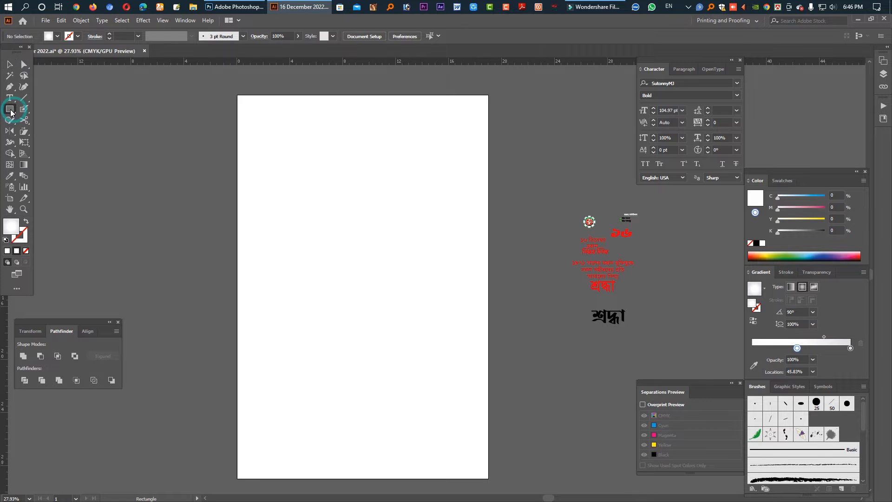
left_click(237, 95)
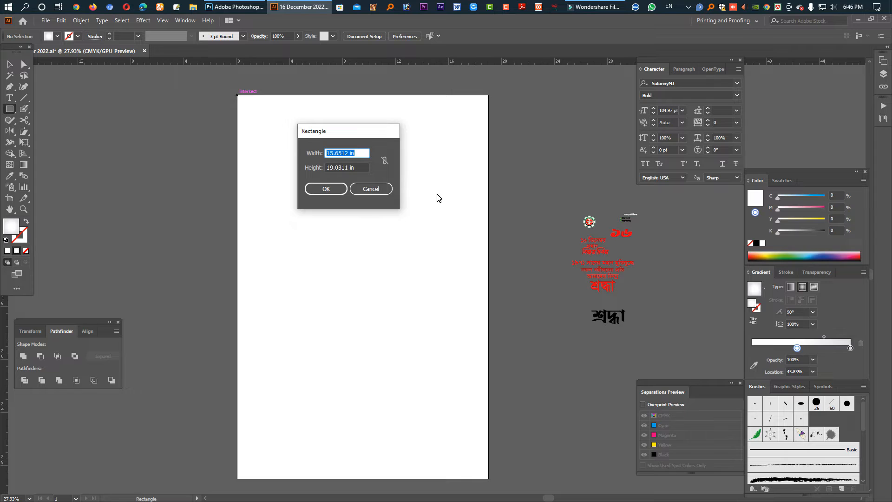
type("19")
key("Tab")
type("2")
key("Return")
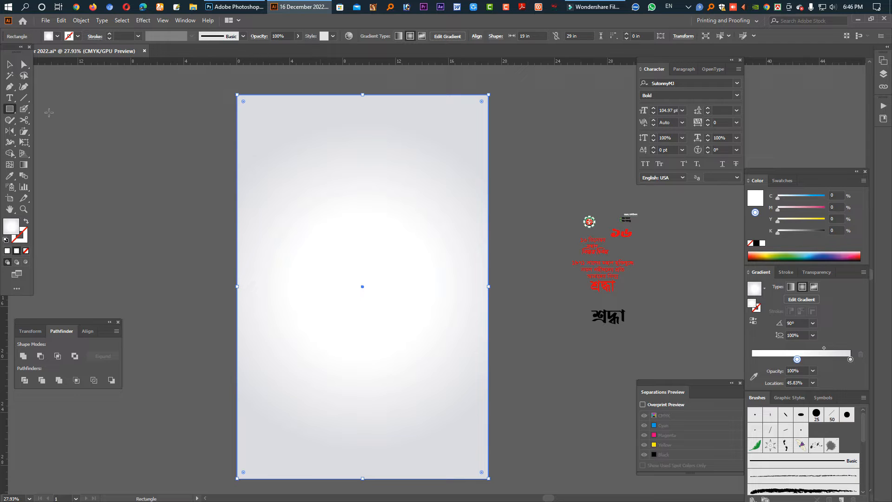
left_click(10, 64)
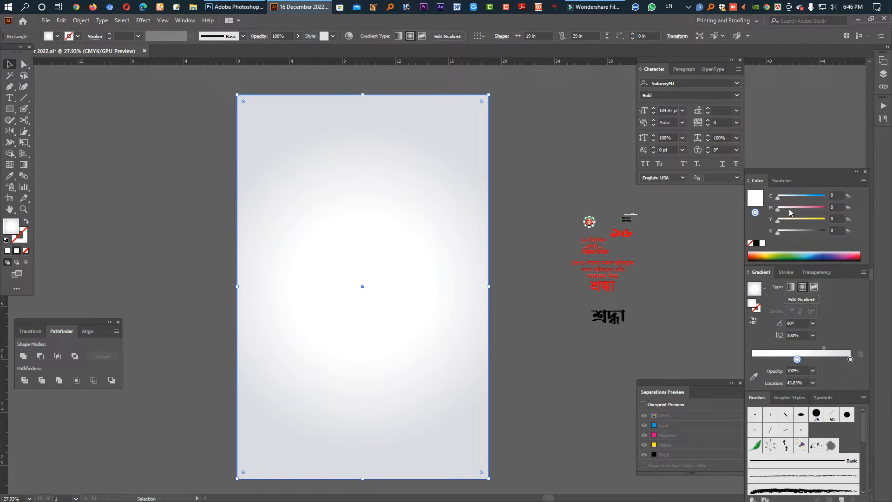
Change the rectangle's fill to a linear gradient with a green swatch at the start and white at the end.
left_click(851, 358)
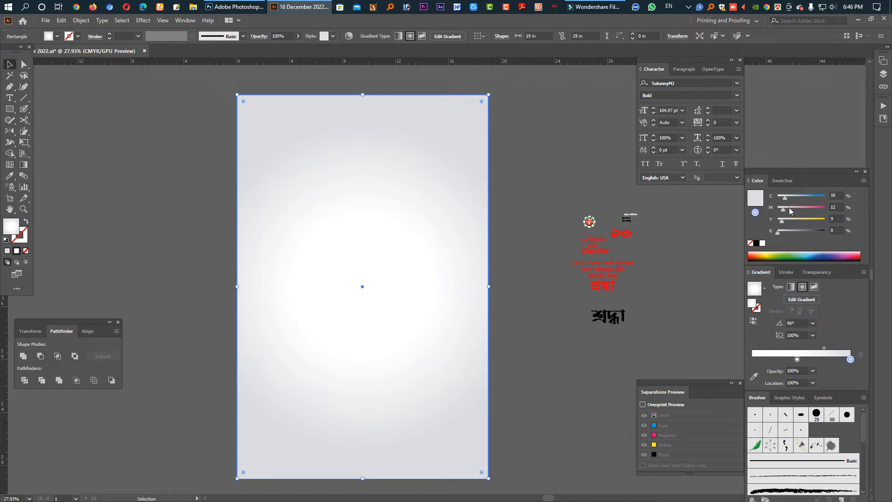
left_click(352, 237)
left_click_drag(851, 359, 752, 359)
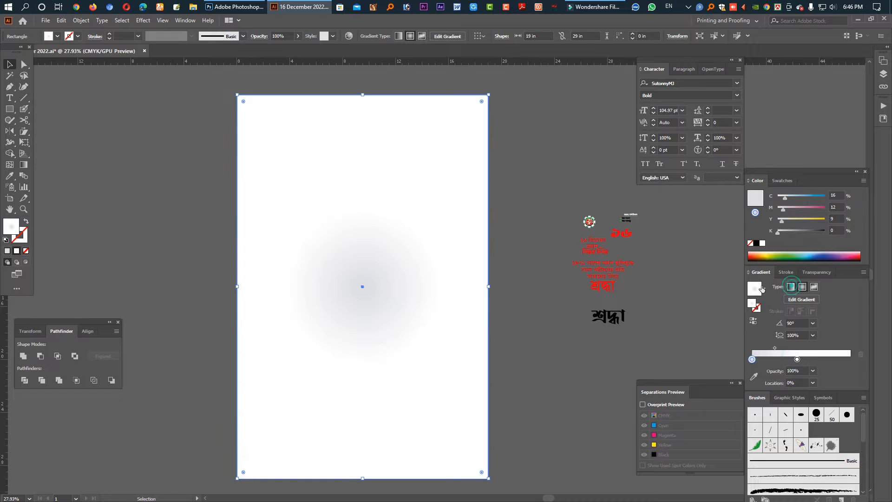
left_click(791, 287)
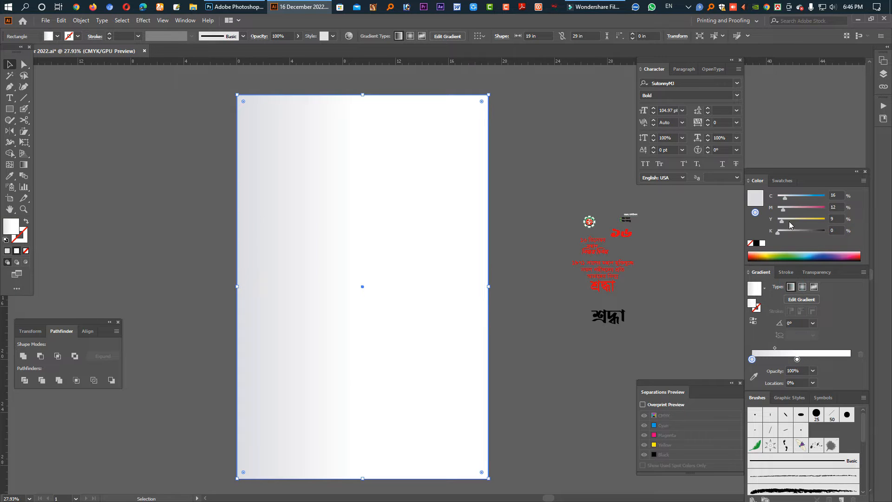
left_click(781, 180)
left_click_drag(835, 213, 851, 360)
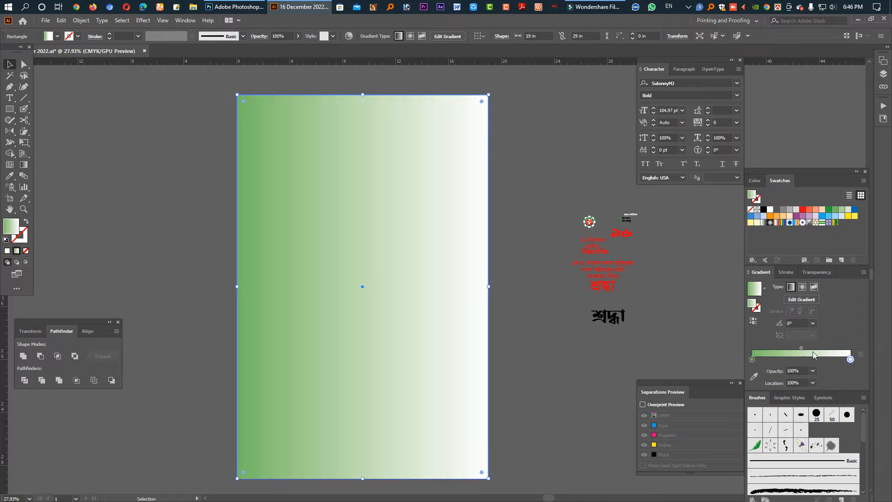
Set the gradient angle to 90° and swap its colour stops so green at the rectangle's top fades to white below.
left_click(799, 322)
type("90")
key("Return")
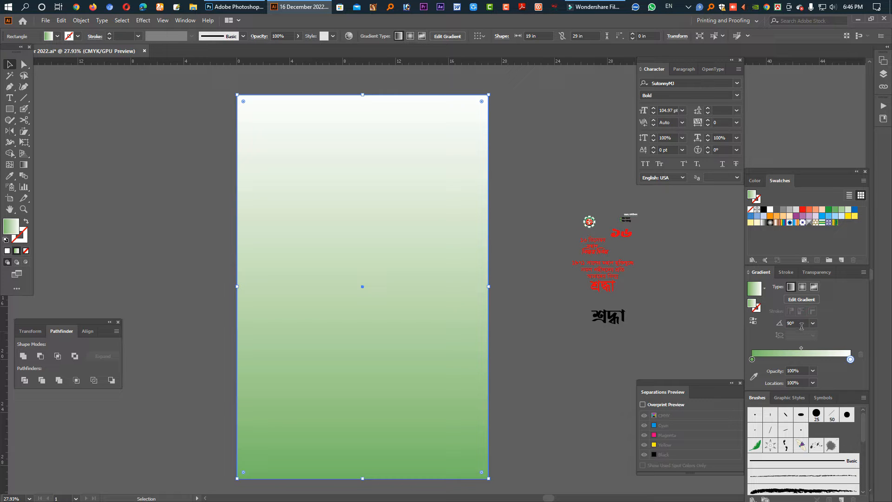
mouse_move(752, 360)
left_mouse_down()
mouse_move(832, 360)
mouse_move(752, 360)
left_mouse_up()
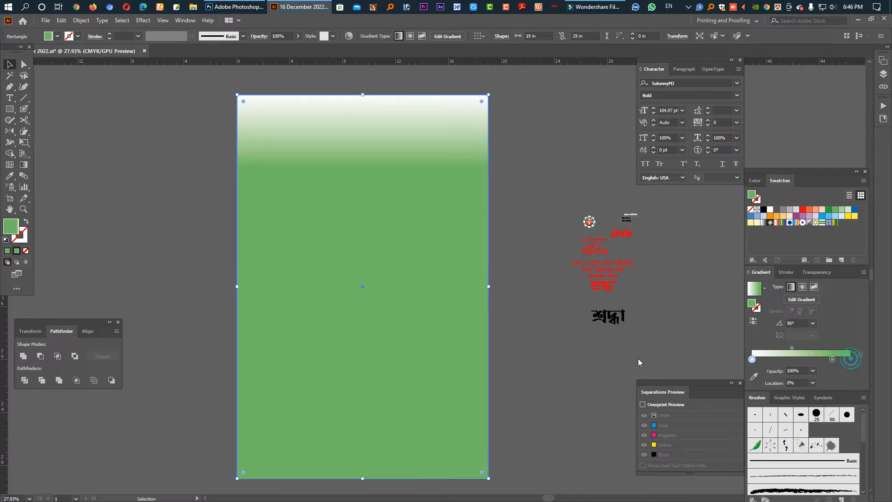
left_click_drag(832, 360, 851, 360)
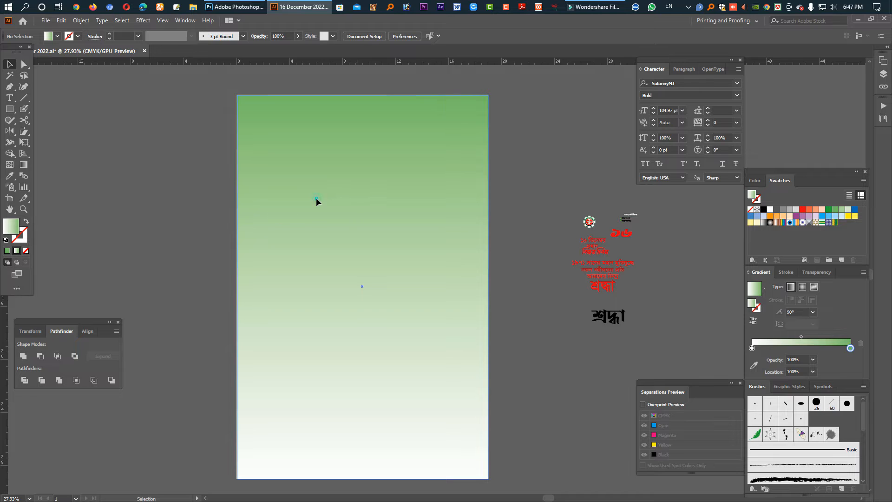
Select the gradient rectangle and open the Patchwork texture effect for it.
left_click_drag(363, 138, 501, 275)
left_click_drag(442, 199, 404, 307)
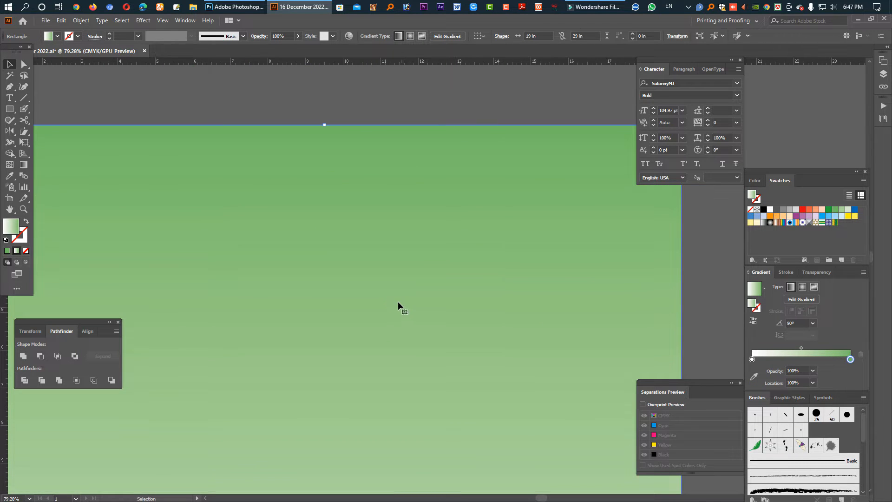
left_click(144, 21)
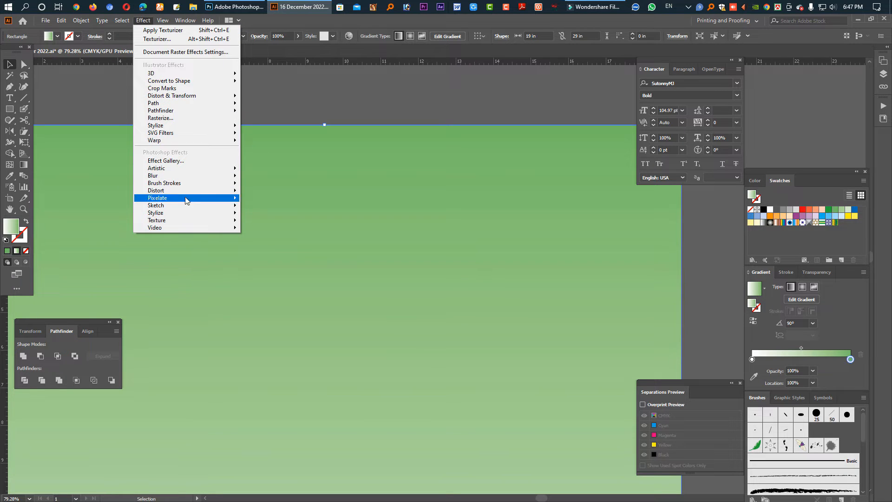
mouse_move(186, 225)
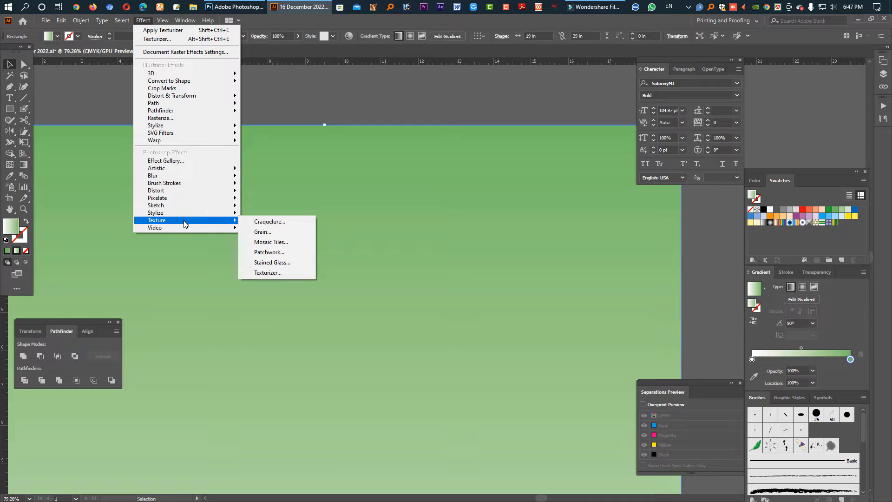
left_click(280, 252)
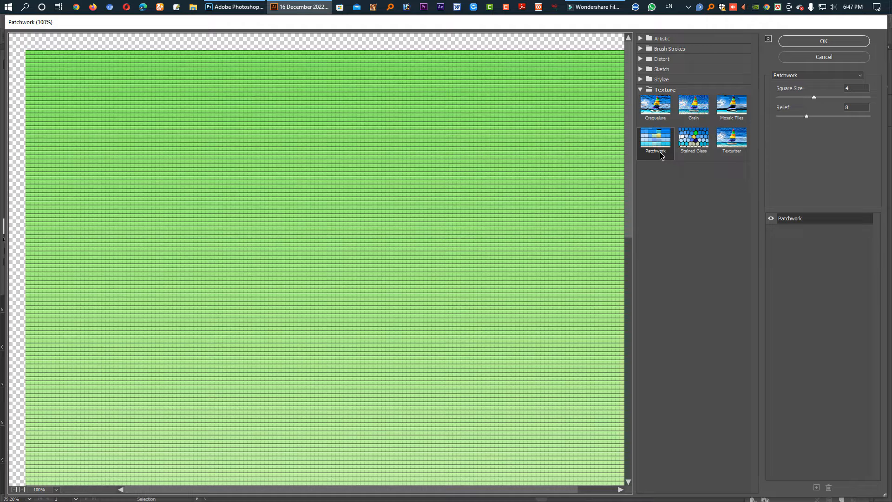
Preview other effects on the rectangle, including Stained Glass, Mosaic Tiles, Grain, Glowing Edges, Charcoal and Note Paper.
left_click(700, 147)
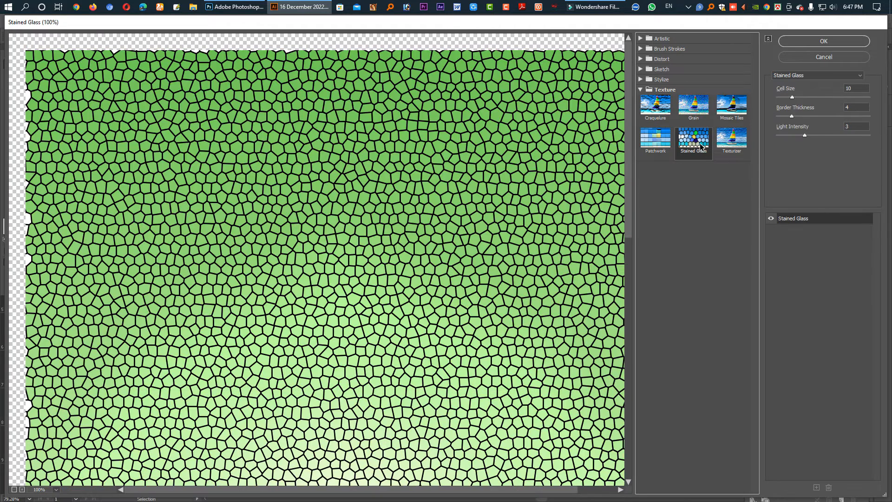
left_click(728, 147)
left_click(731, 106)
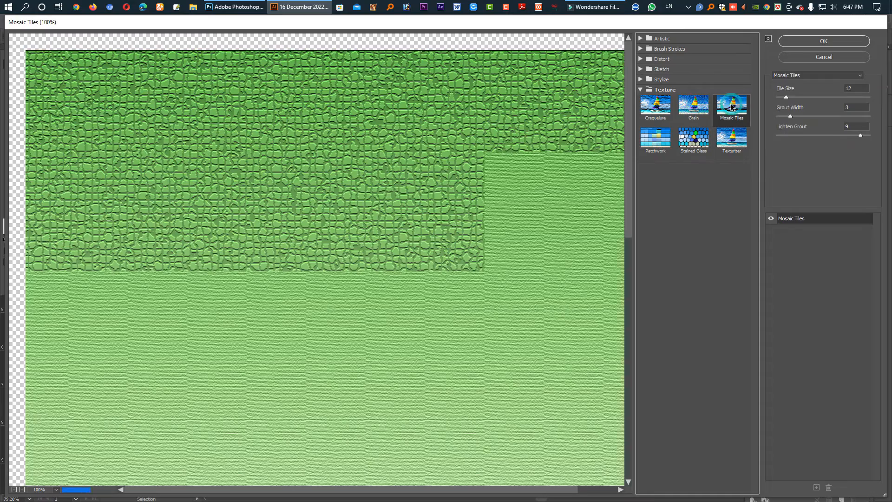
left_click(695, 113)
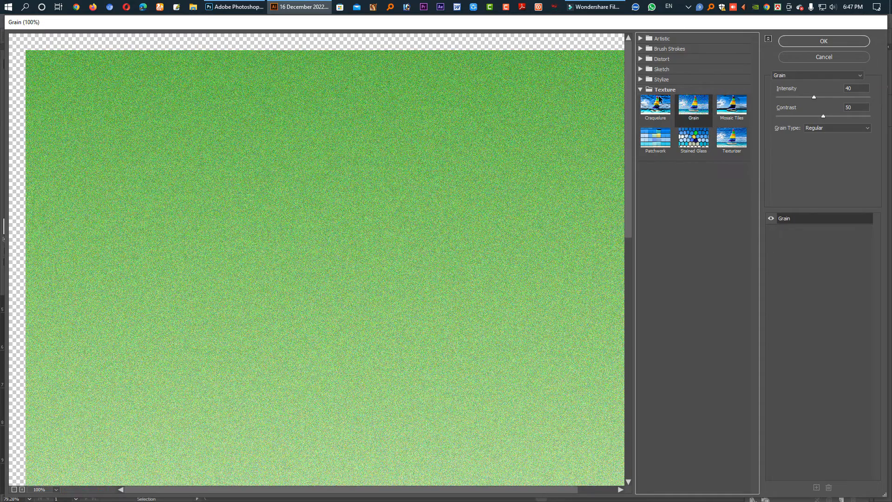
left_click(641, 80)
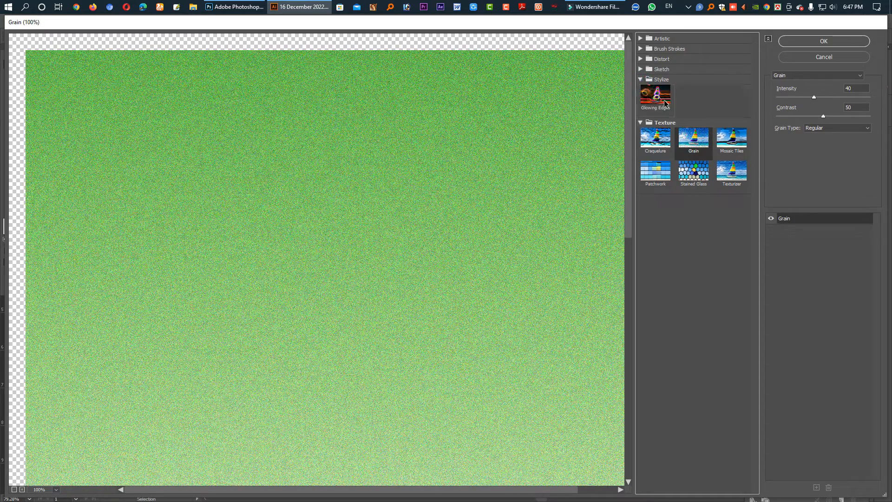
left_click(655, 95)
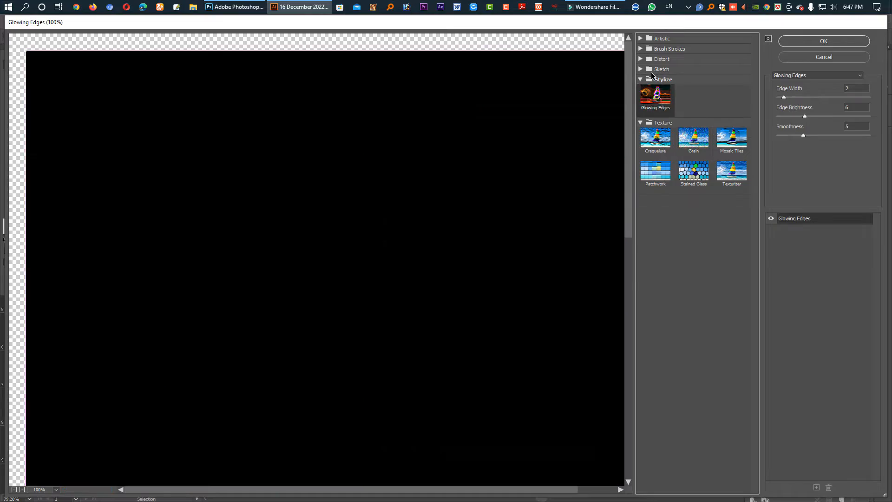
left_click(653, 69)
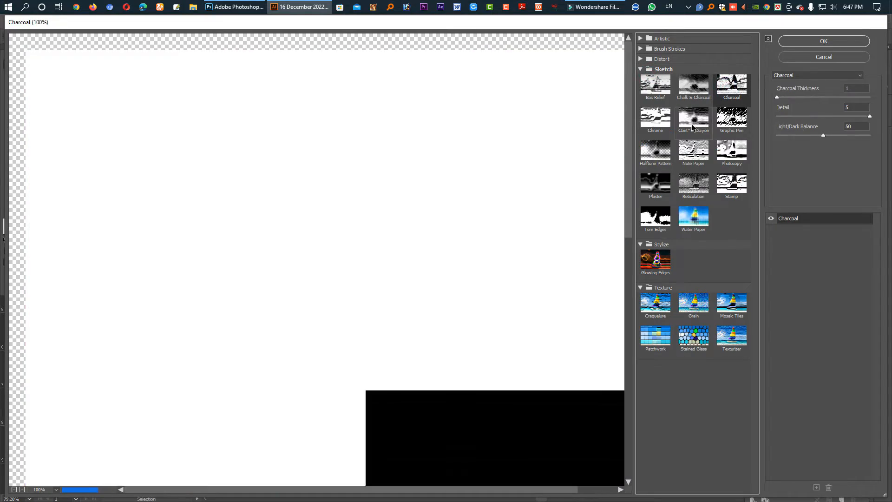
left_click(693, 123)
left_click(700, 145)
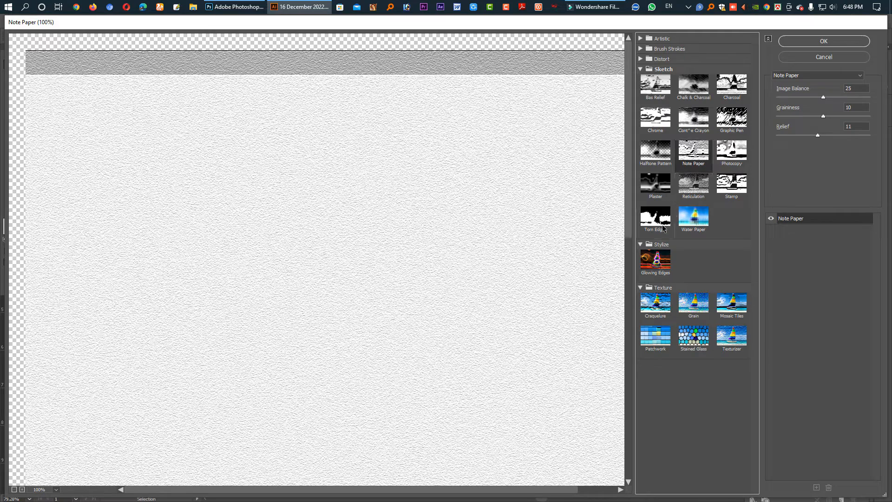
Choose the Texturizer effect with Canvas texture, and set scaling to 155%, relief to 5 and light to Top Left.
left_click(732, 343)
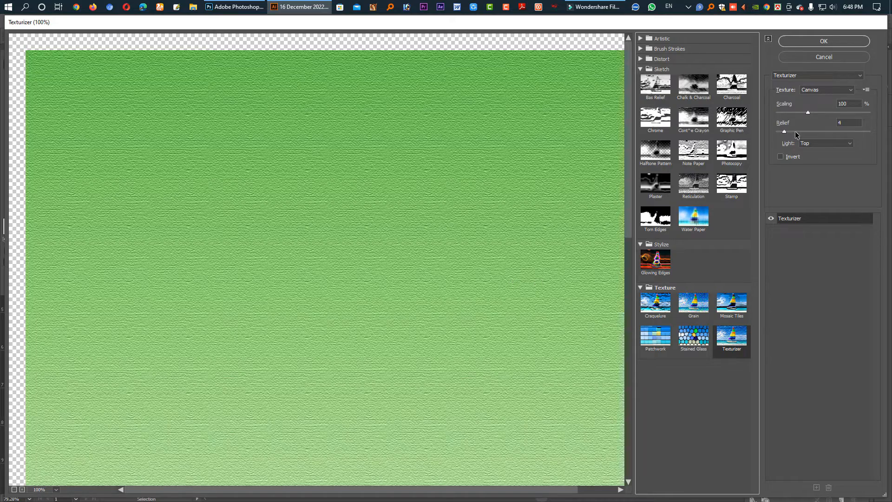
left_click(799, 132)
left_click(826, 132)
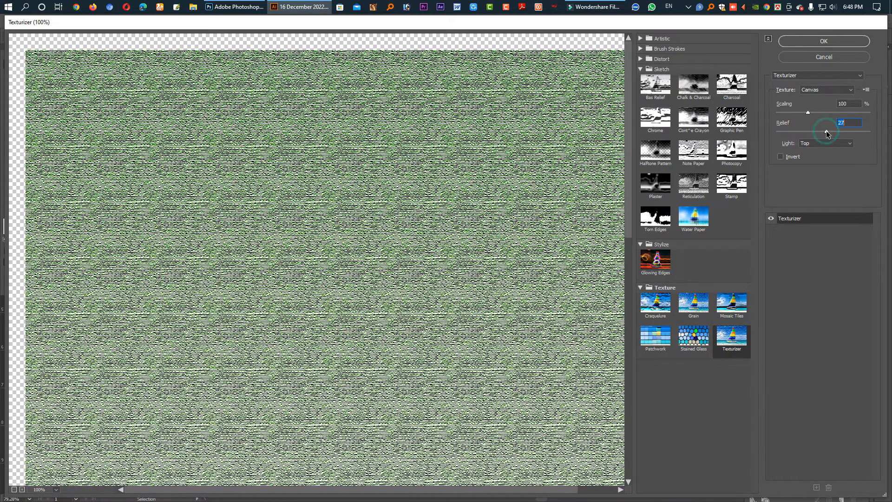
left_click(787, 132)
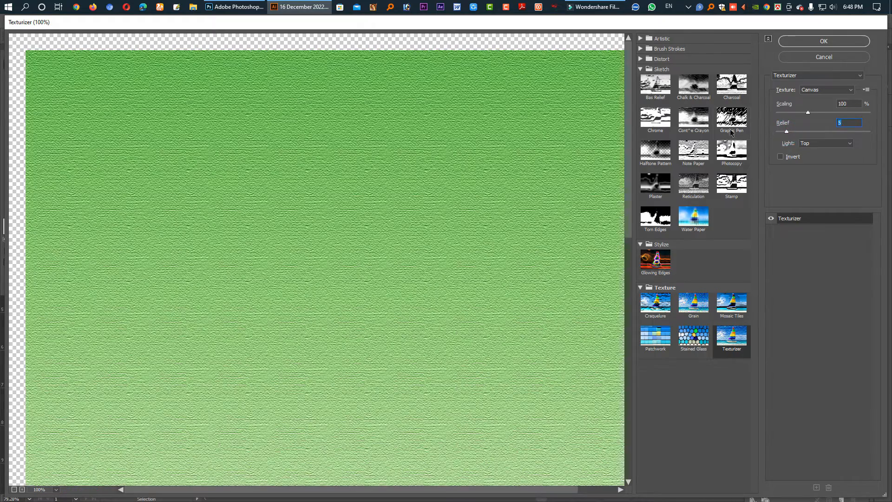
left_click_drag(808, 113, 841, 112)
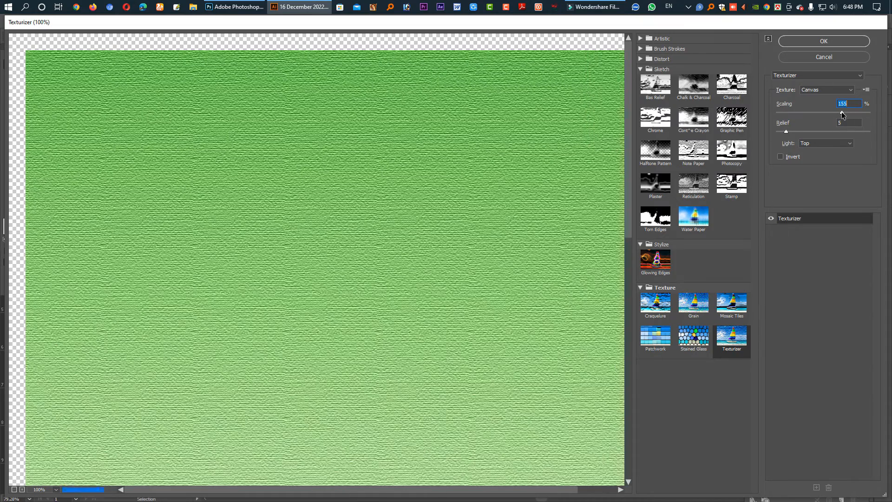
left_click(803, 143)
left_click(812, 173)
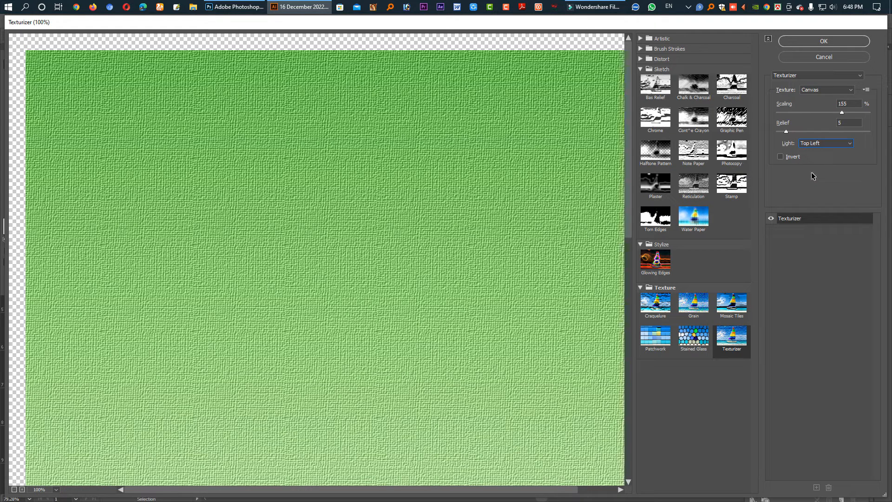
Try the Plaster effect in place of Texturizer, and undo that change.
left_click(805, 77)
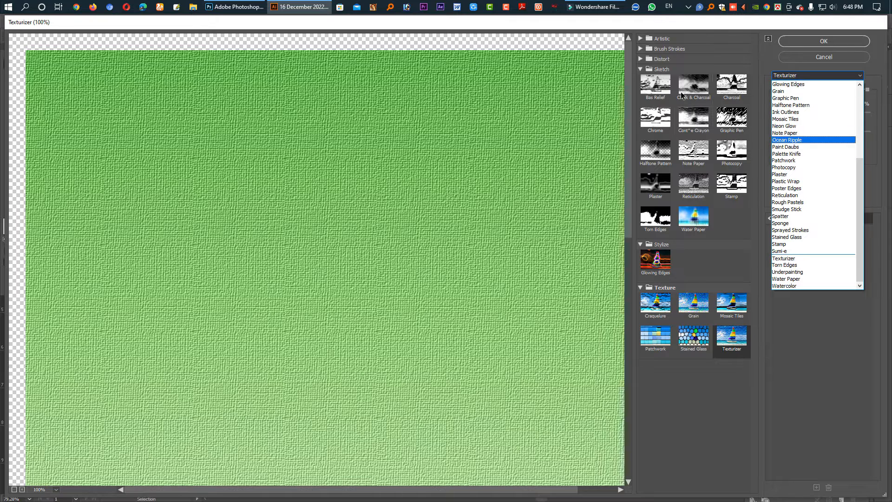
left_click(785, 176)
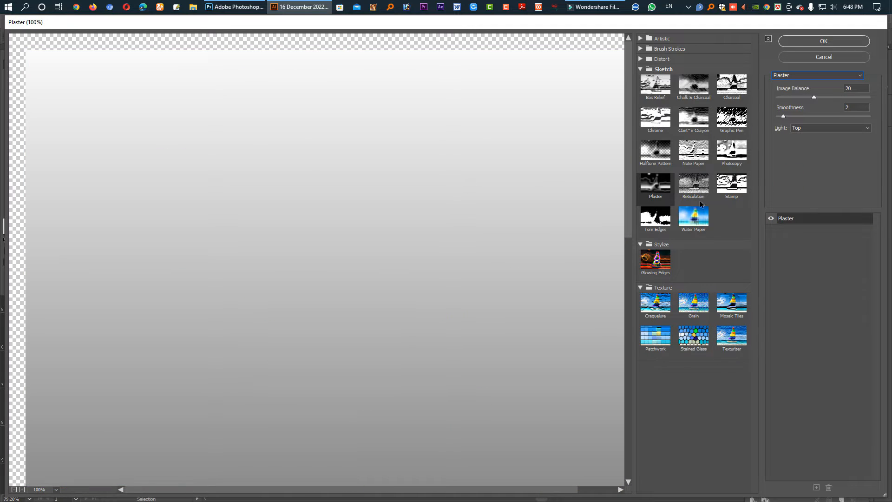
key("ctrl+z")
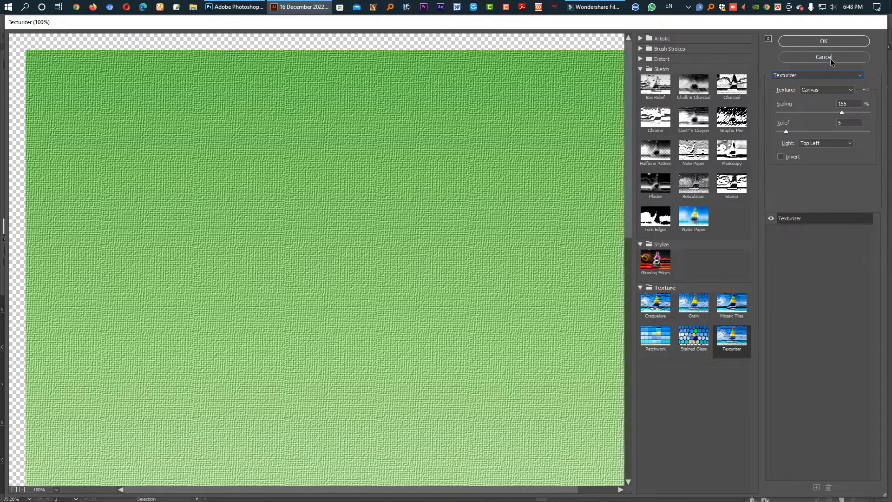
Apply the Texturizer effect to the rectangle, inspect the canvas texture up close, and deselect the rectangle.
left_click(824, 41)
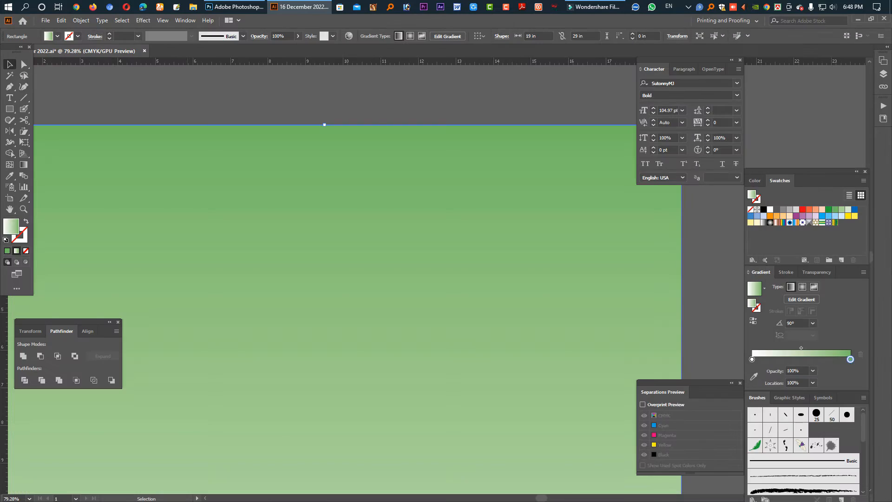
left_click_drag(356, 185, 513, 283)
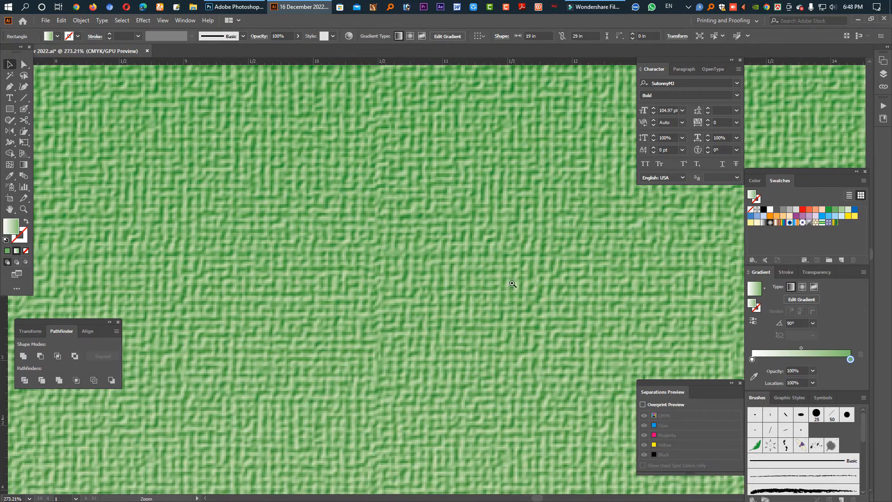
left_click_drag(572, 270, 416, 247)
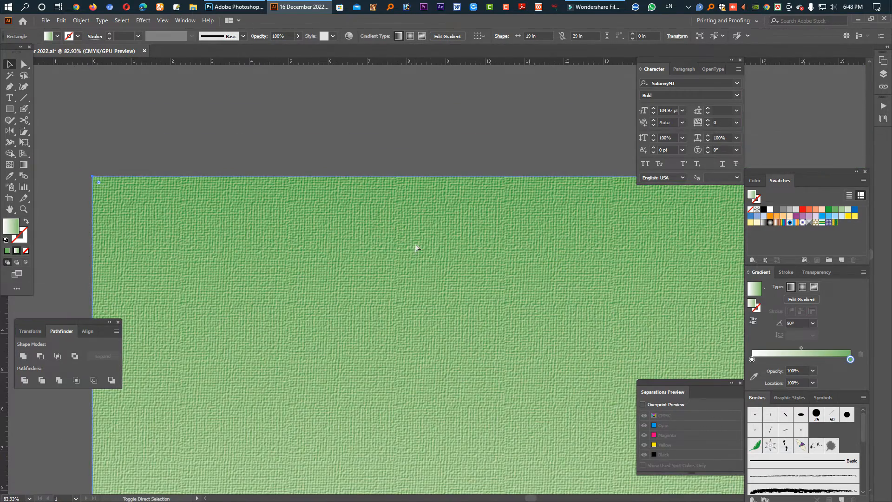
left_click_drag(529, 282, 444, 181)
left_click_drag(553, 255, 245, 178)
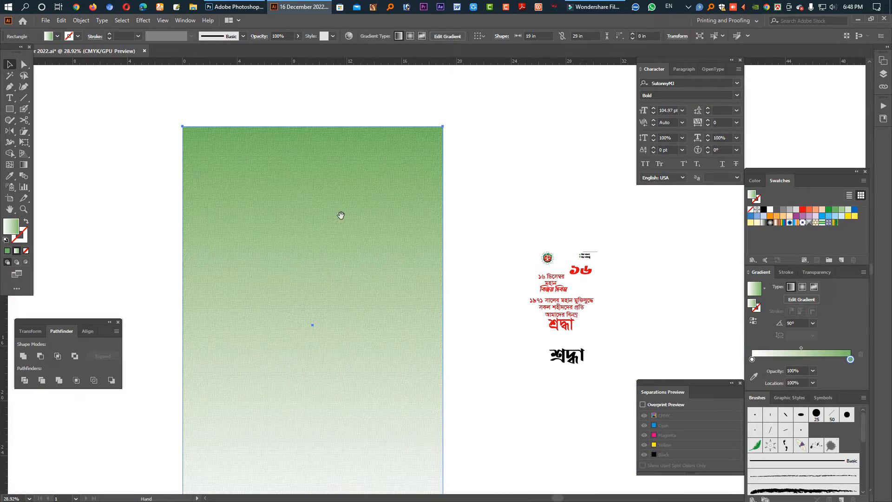
left_click(475, 197)
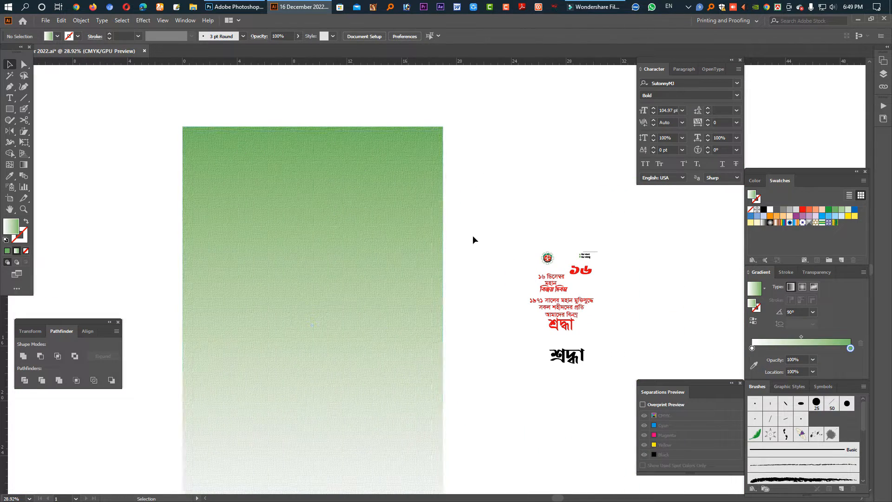
left_click(403, 237)
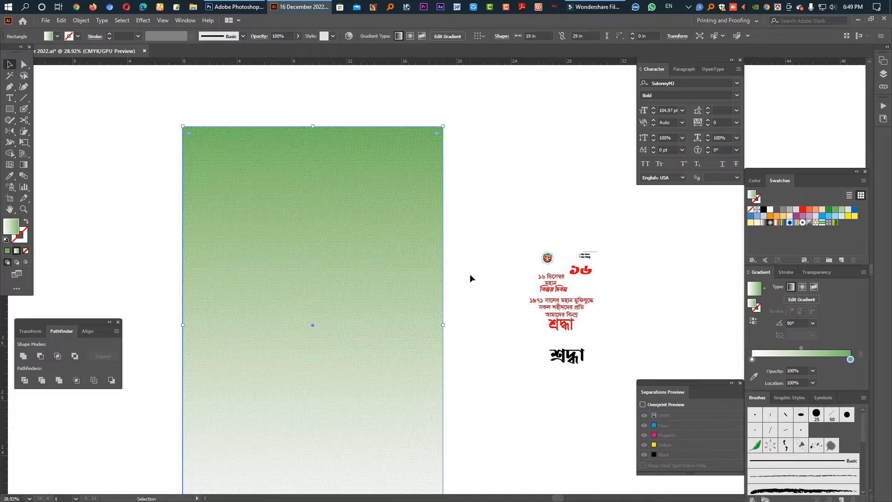
key("a")
left_click(466, 276)
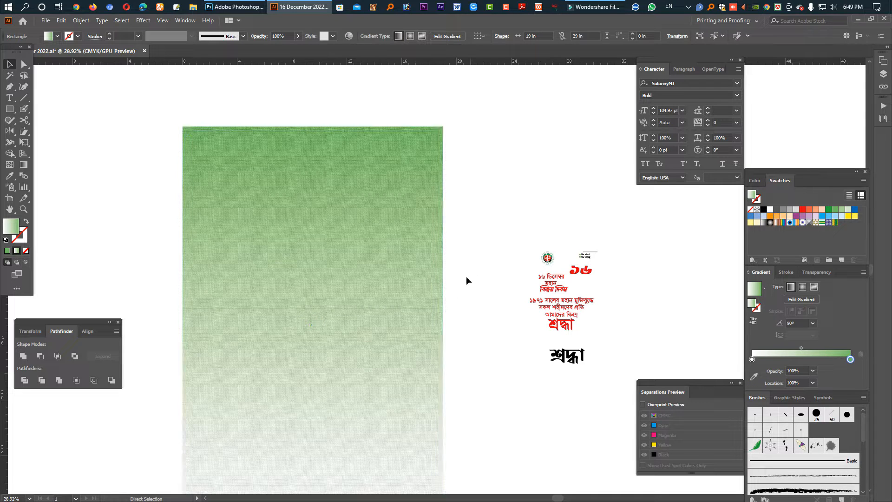
key("v")
Choose all nine PSD images in the Tutorial folder, from 1.psd through Untitled-2.psd, for placing in the document.
left_click(46, 20)
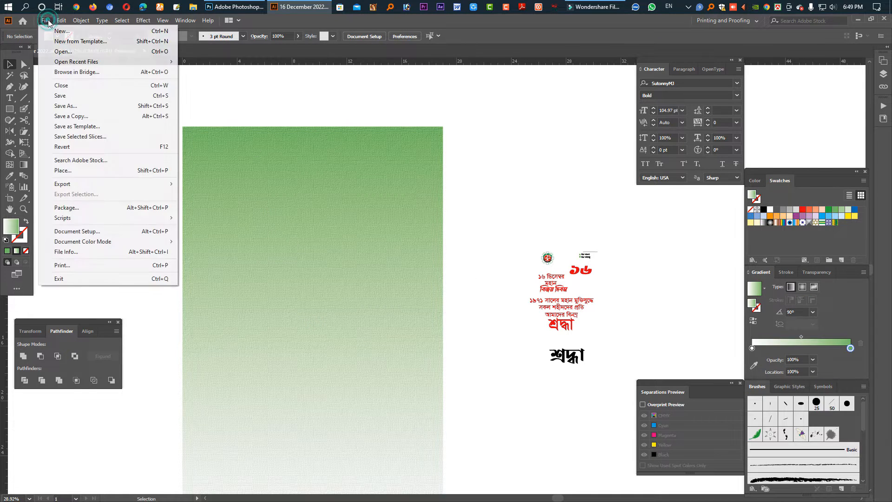
mouse_move(61, 20)
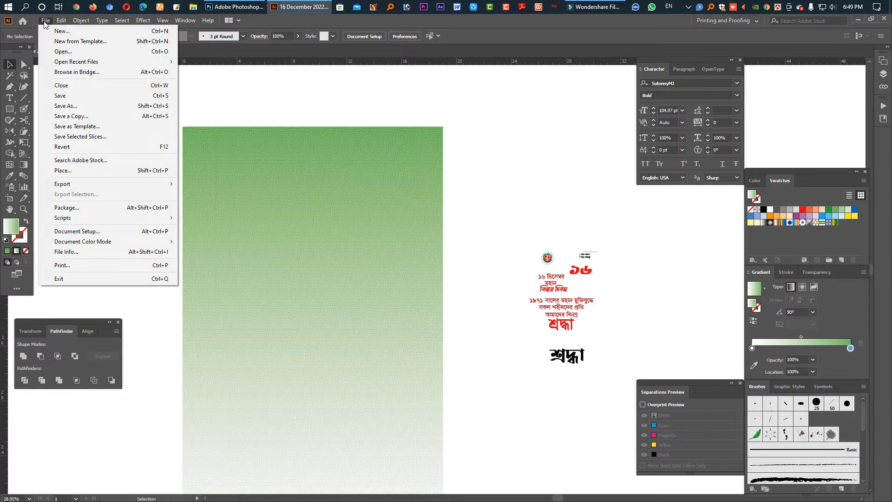
left_click(80, 170)
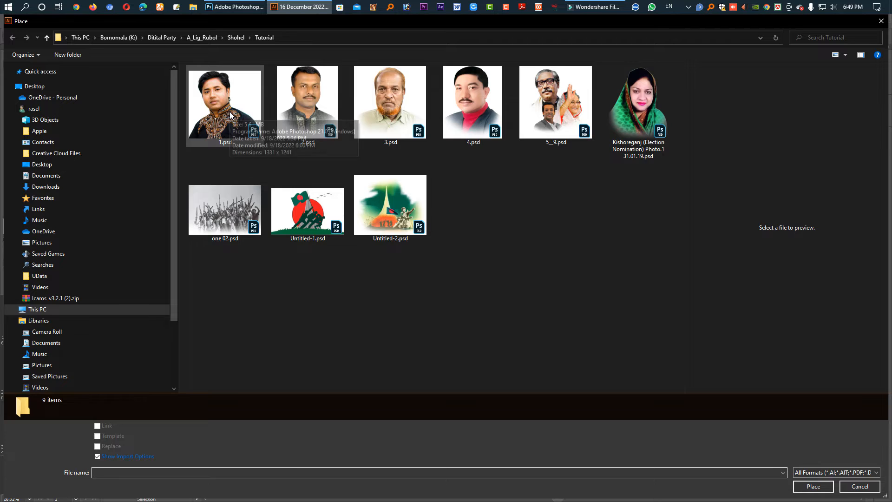
left_click(231, 115)
left_click(394, 243, "shift")
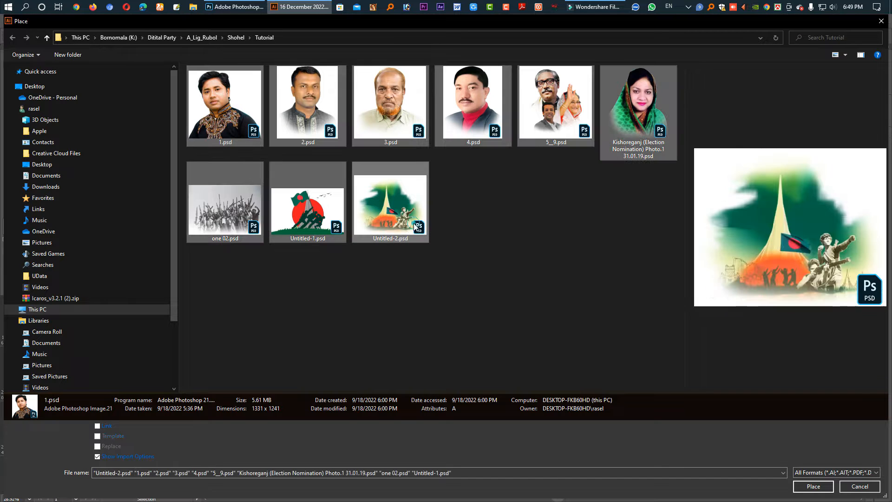
left_click(813, 487)
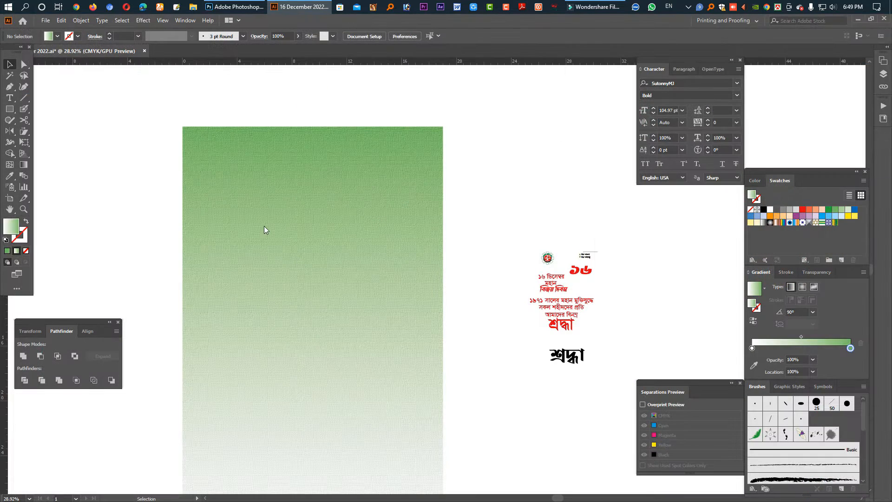
Import the PSD images with layers flattened to a single image, and place them one by one in the empty area beside the artboard.
left_click(573, 372)
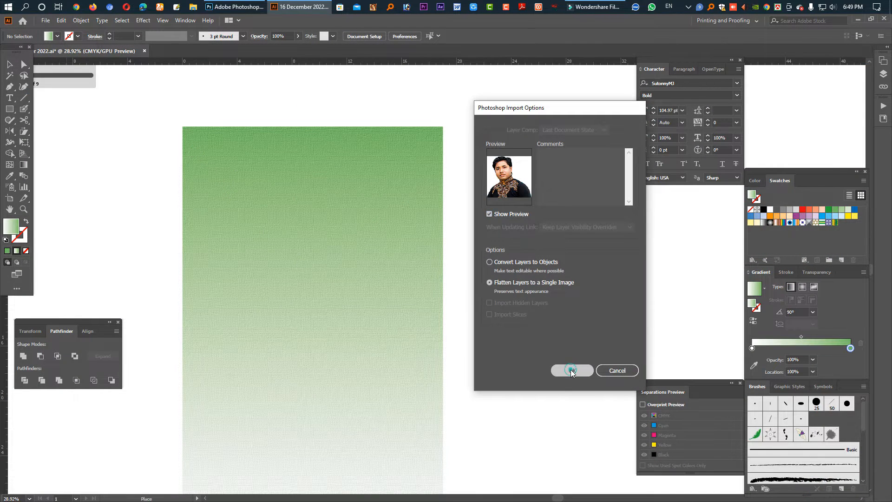
left_click(572, 372)
left_click(571, 373)
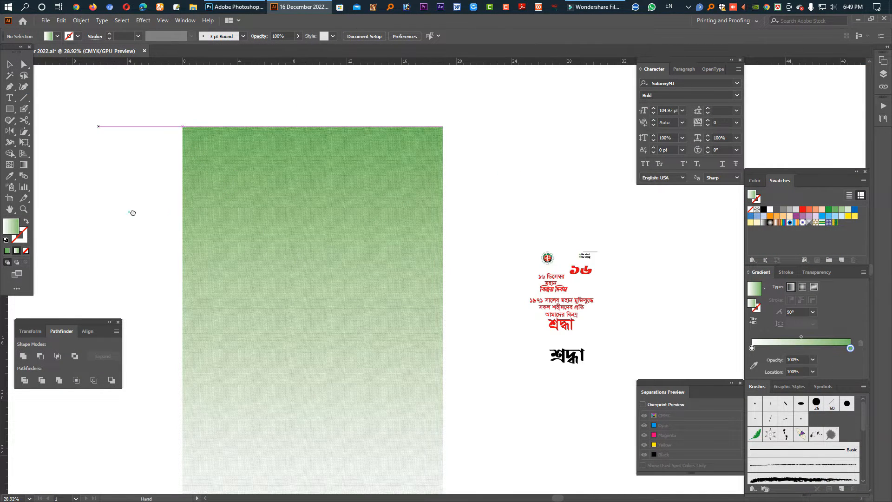
left_click_drag(131, 213, 402, 195)
left_click(199, 185)
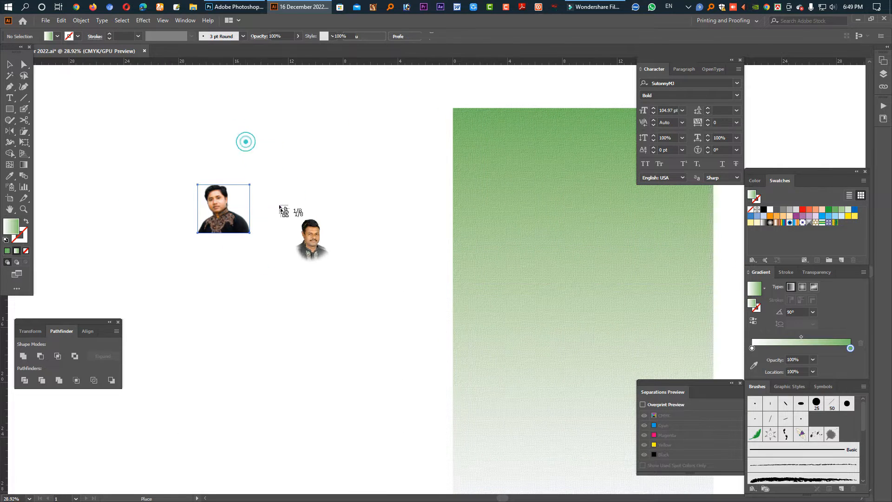
left_click(245, 141)
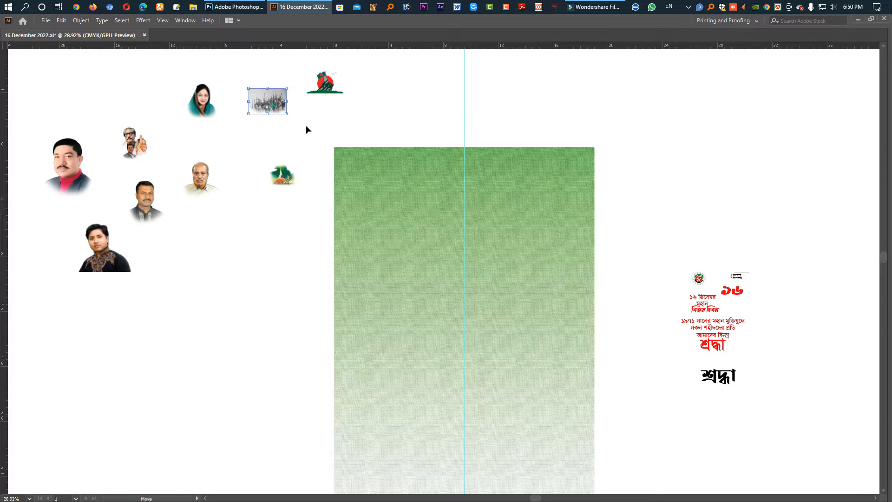
Enlarge the black-and-white freedom fighters photo to about 21.7 × 14.9 in and position it across the upper part of the poster.
left_click_drag(273, 104, 596, 283)
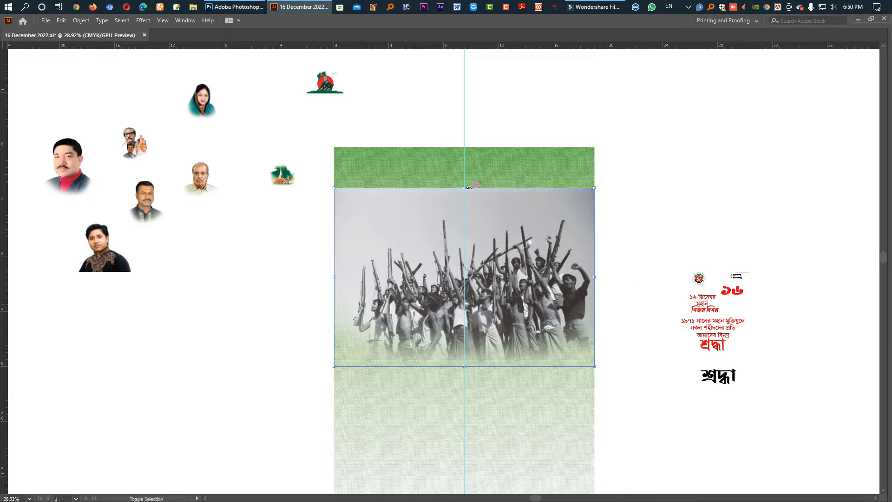
left_click_drag(466, 188, 464, 168)
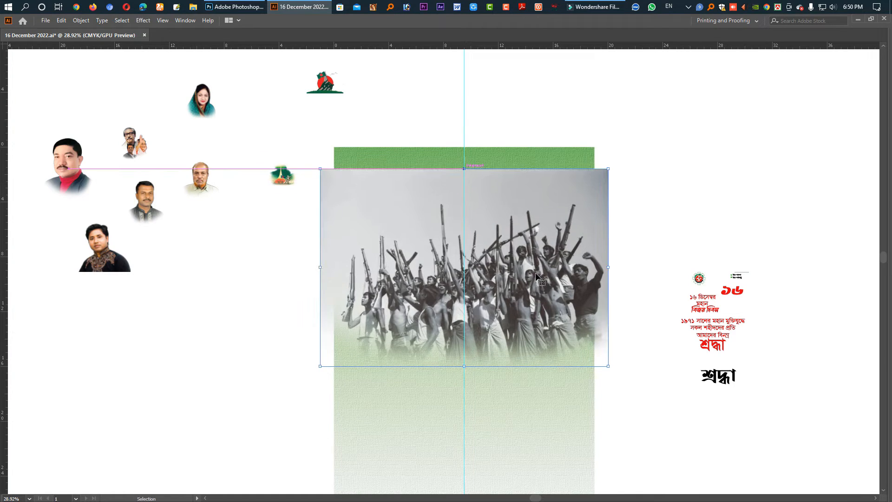
left_click_drag(548, 275, 529, 269)
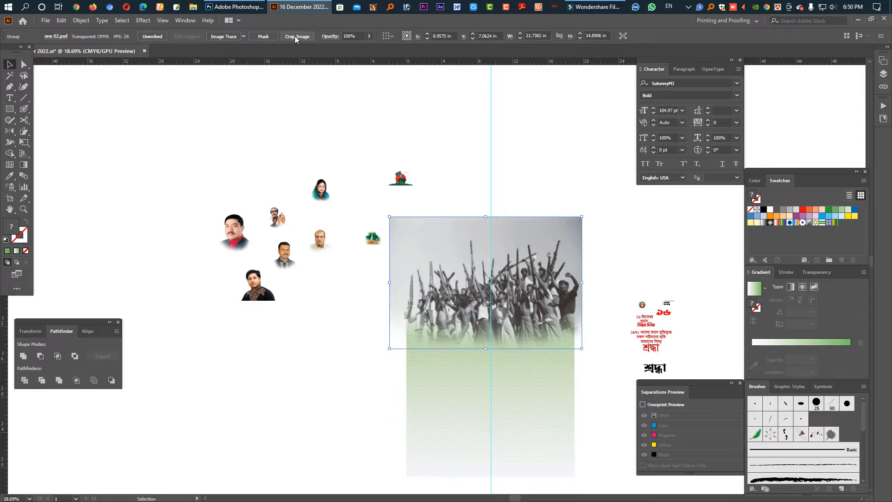
Crop the freedom fighters photo on both sides to the poster's edges, giving it a width of 19 in.
left_click(296, 37)
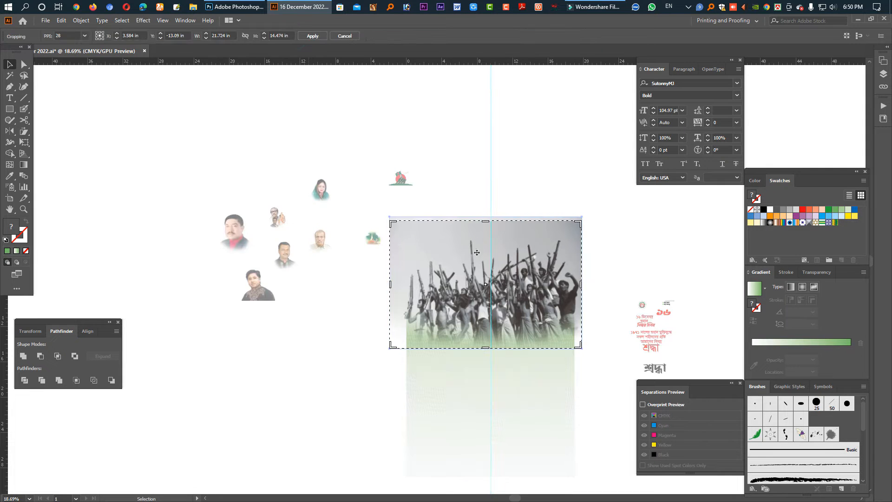
left_click_drag(581, 285, 574, 284)
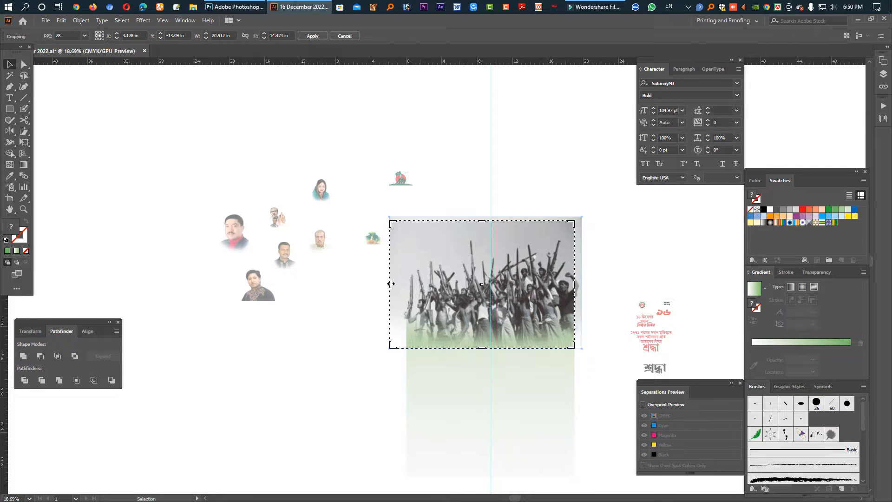
left_click_drag(390, 284, 408, 285)
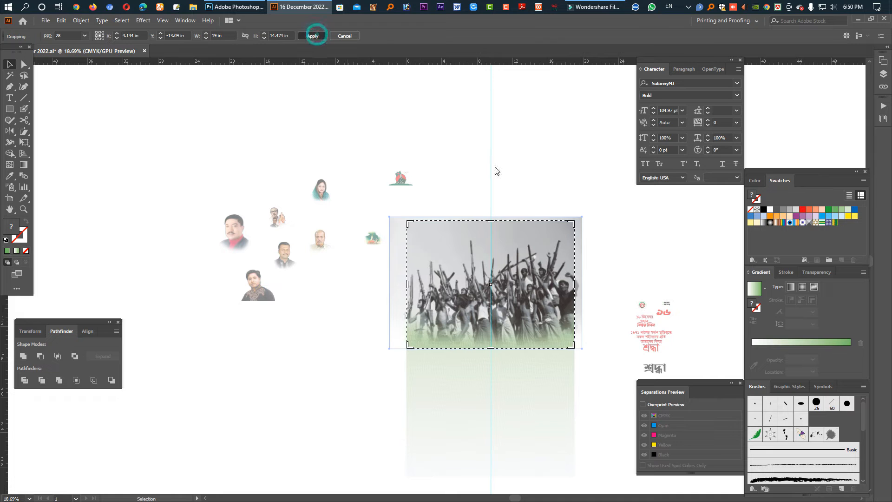
left_click(313, 36)
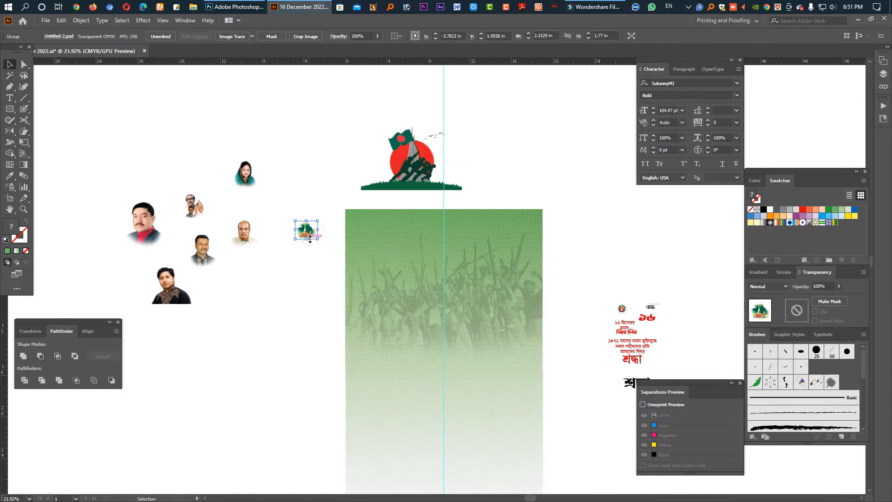
Enlarge the monument and flag artwork (Untitled-2.psd) to span most of the poster's width, and place it in the middle over the faded photo.
left_click_drag(310, 239, 476, 390)
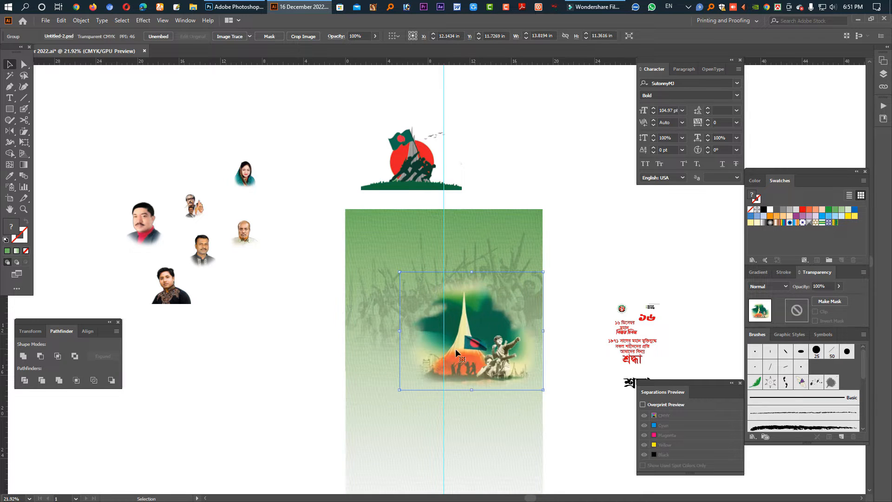
left_click_drag(400, 331, 358, 330)
left_click_drag(474, 358, 471, 348)
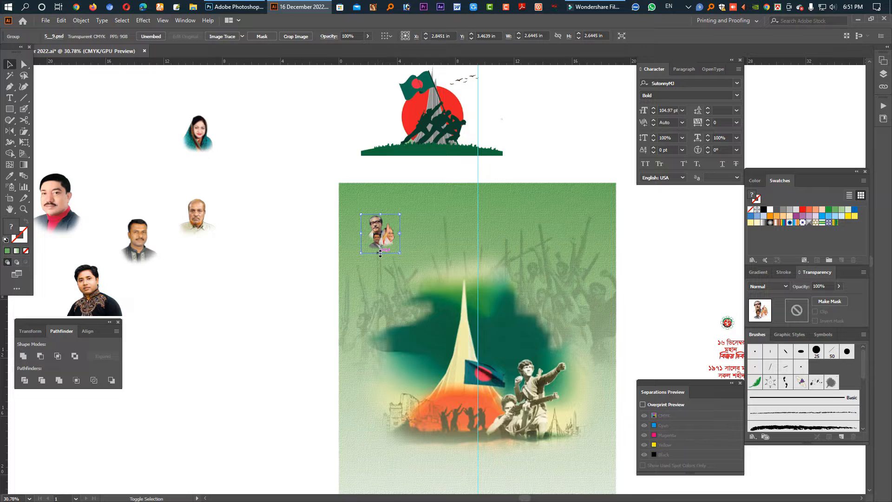
Enlarge the leaders' group portrait (5__9.psd) in the poster's upper-left area, and place the woman's portrait below it.
left_click_drag(380, 253, 384, 285)
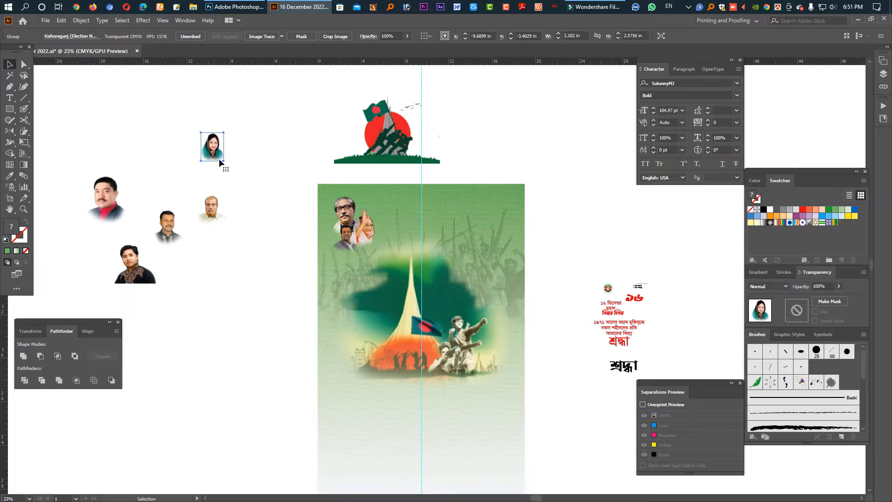
left_click_drag(213, 156, 372, 276)
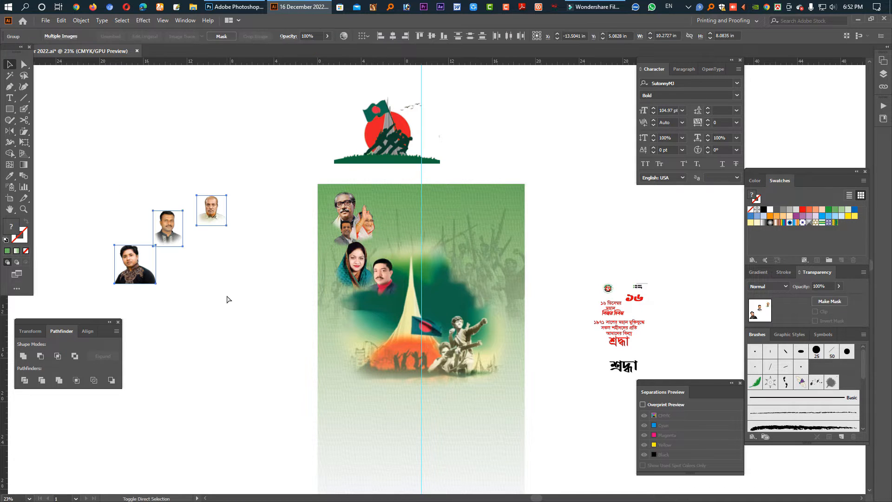
Arrange portraits 3.psd and 2.psd side by side and move them onto the poster below the other portraits.
key("ctrl+g")
left_click(254, 303)
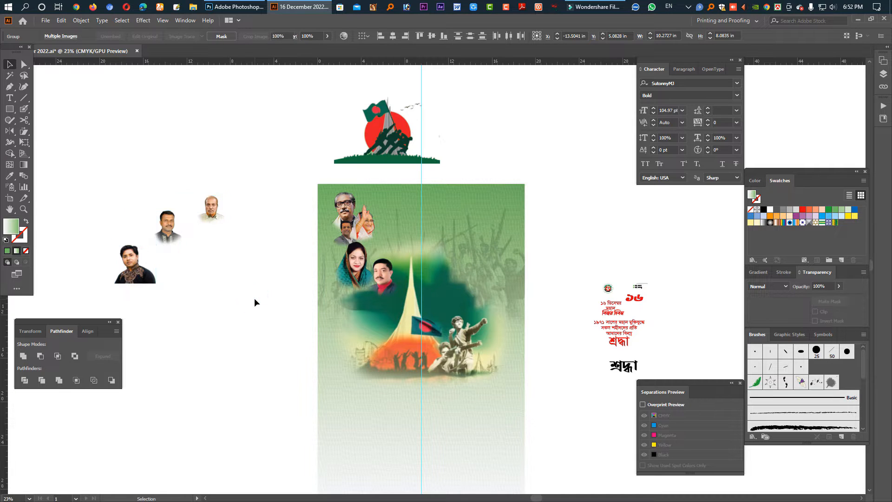
left_click(142, 277)
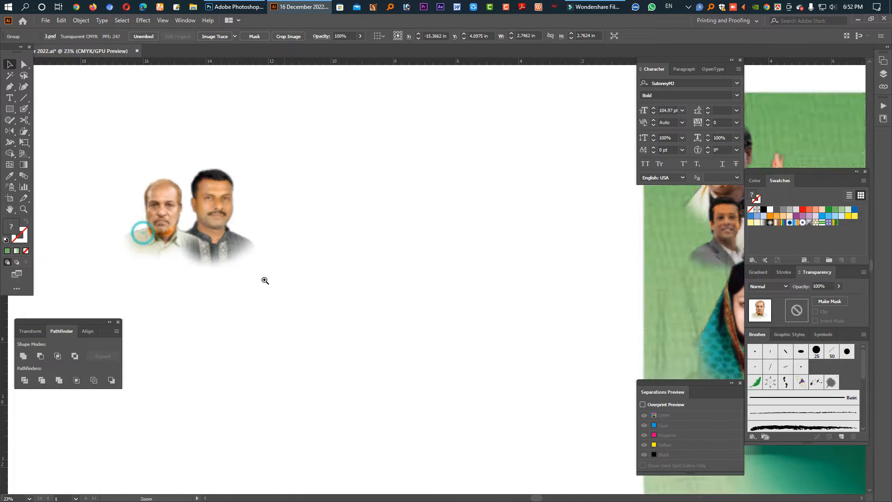
left_click_drag(230, 249, 244, 256)
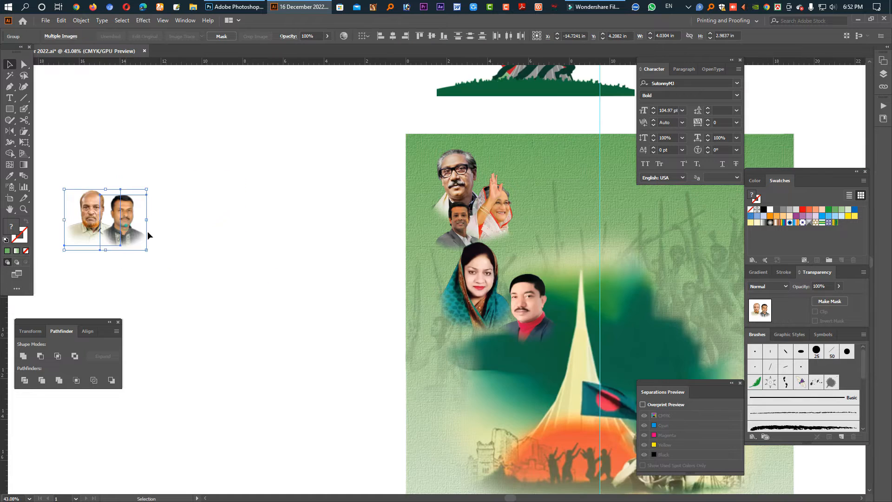
left_click_drag(121, 225, 500, 361)
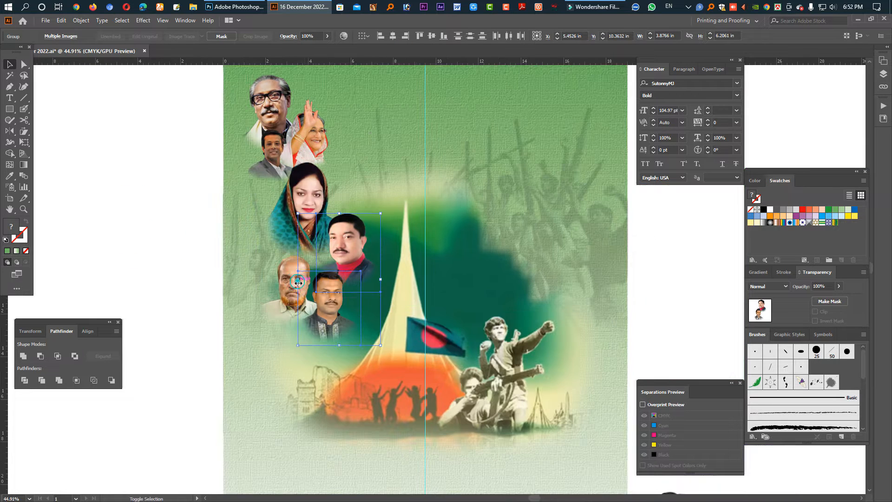
Select the three men's portraits at the lower end of the portrait cluster on the poster.
left_click(297, 200, "shift")
left_click(283, 130, "shift")
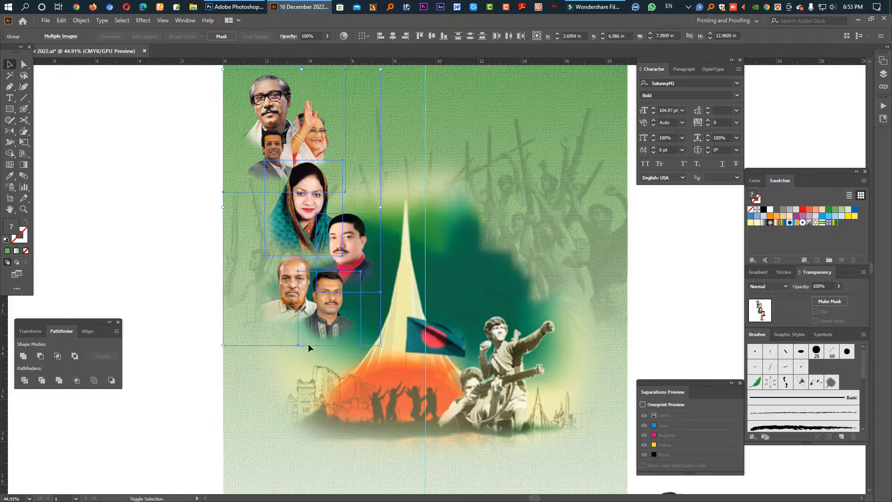
left_click(164, 309)
left_click(360, 255)
left_click(327, 310, "shift")
left_click(291, 299, "shift")
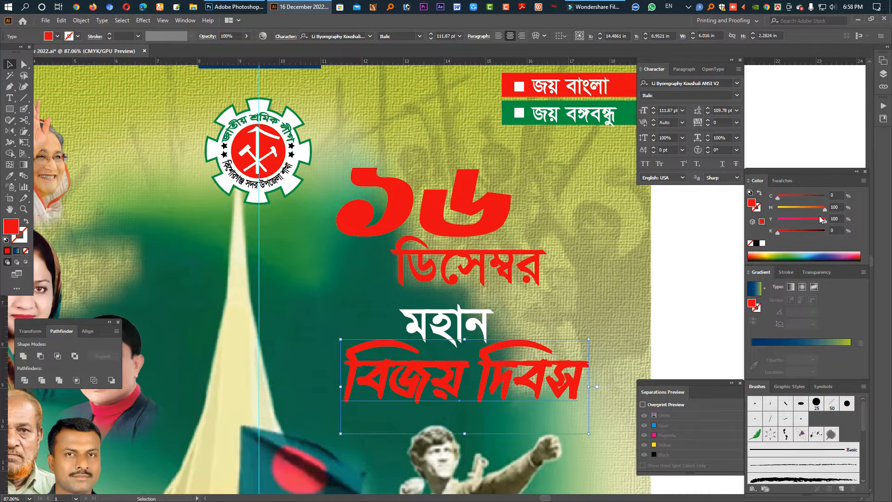
Colour the text "বিজয় দিবস" yellow by setting magenta to 0%, and convert it together with "মহান" to grouped outlines.
left_click_drag(818, 208, 777, 208)
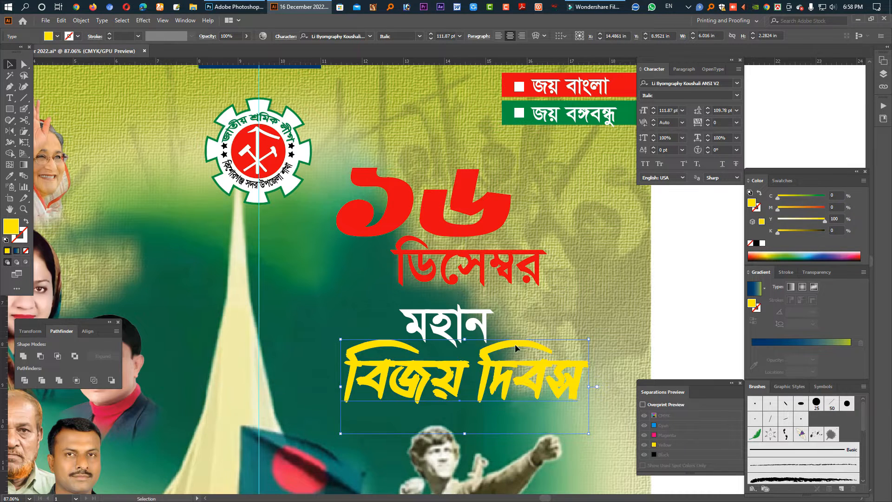
left_click(478, 331, "shift")
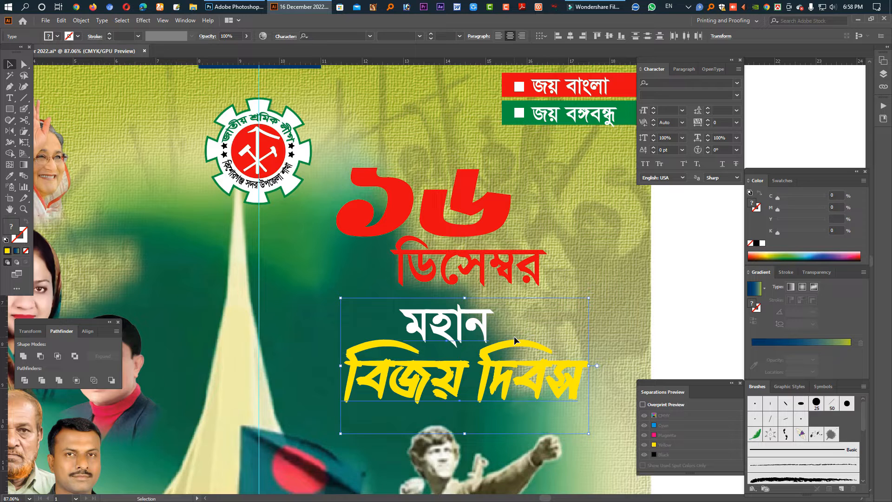
key("a")
key("v")
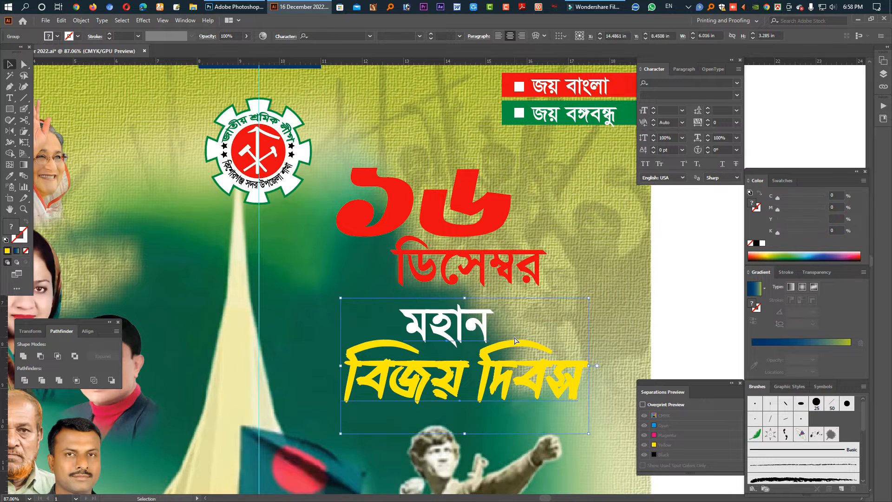
key("ctrl")
key("ctrl+shift+o")
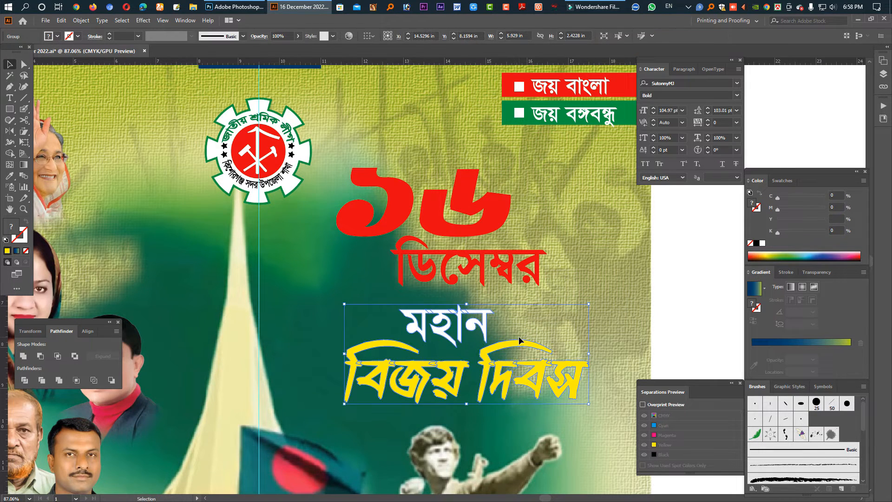
Apply a Multiply drop shadow to the "মহান বিজয় দিবস" group with 75% opacity, 0.1 in X and Y offsets and 0.1 in blur.
left_click(146, 21)
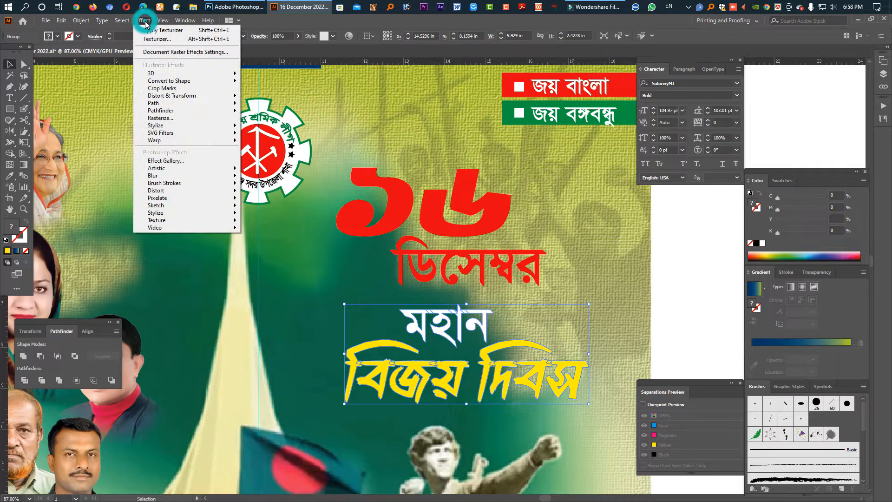
mouse_move(167, 126)
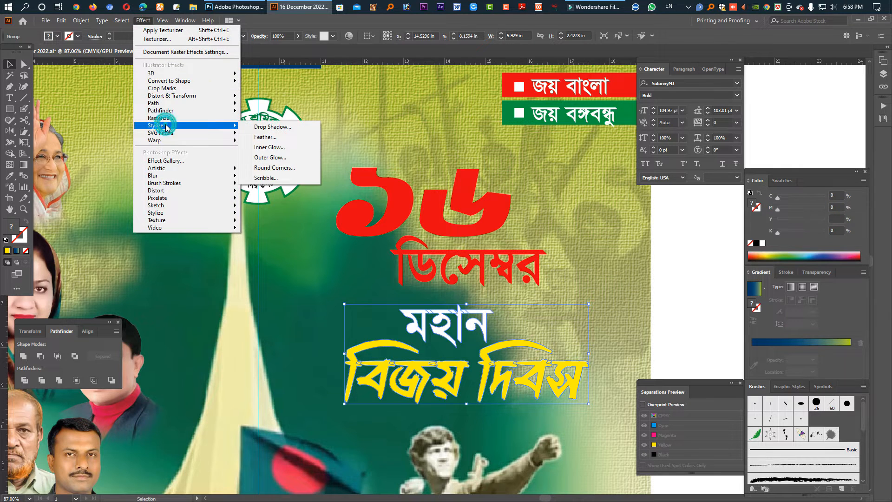
left_click(260, 122)
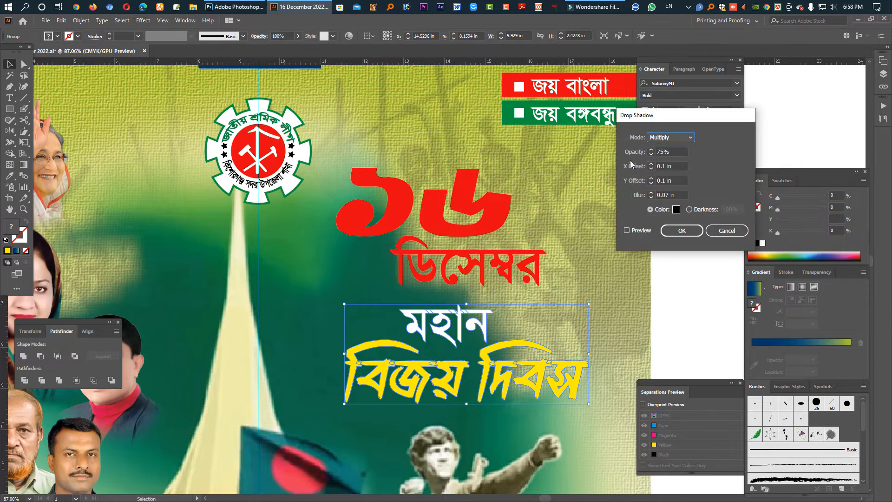
left_click(627, 230)
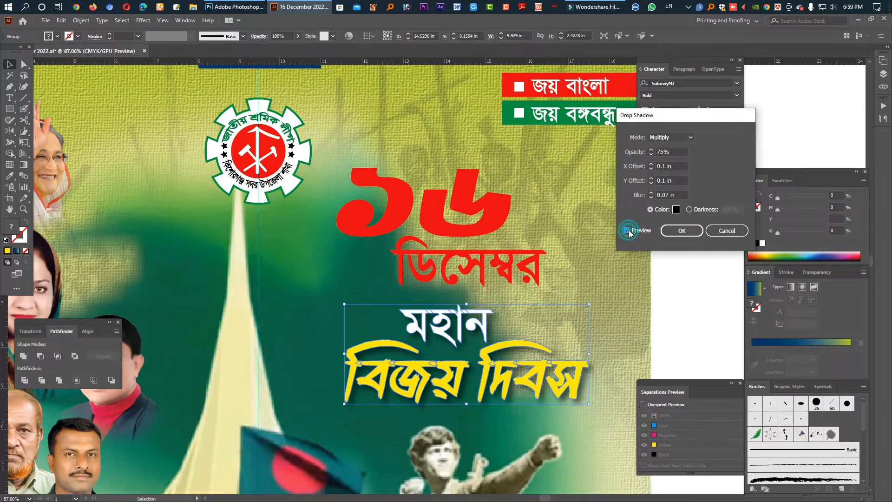
left_click(651, 193)
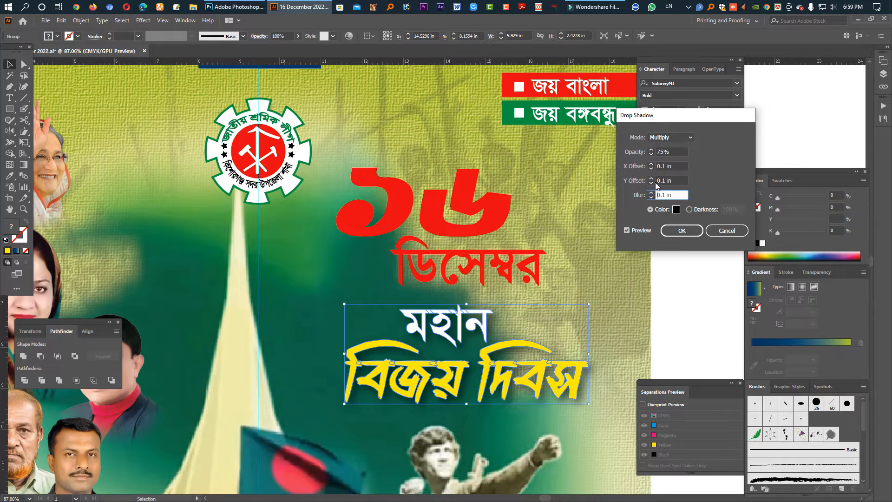
left_click(651, 193)
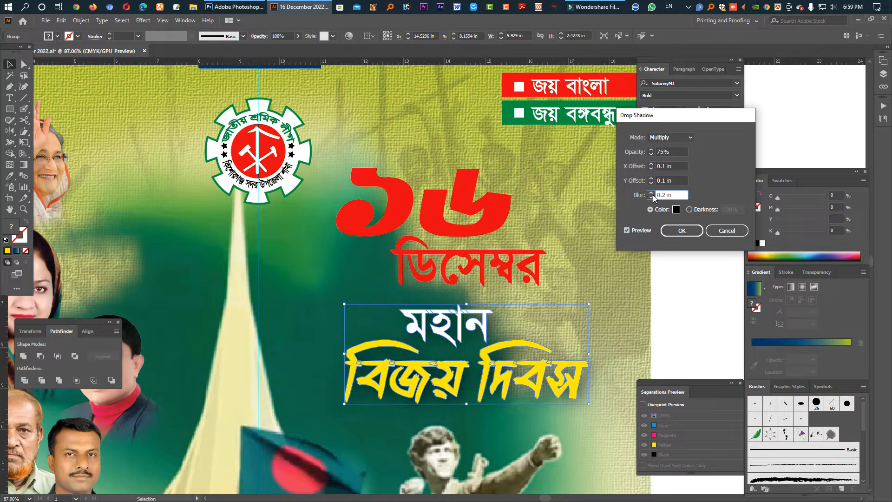
left_click(651, 197)
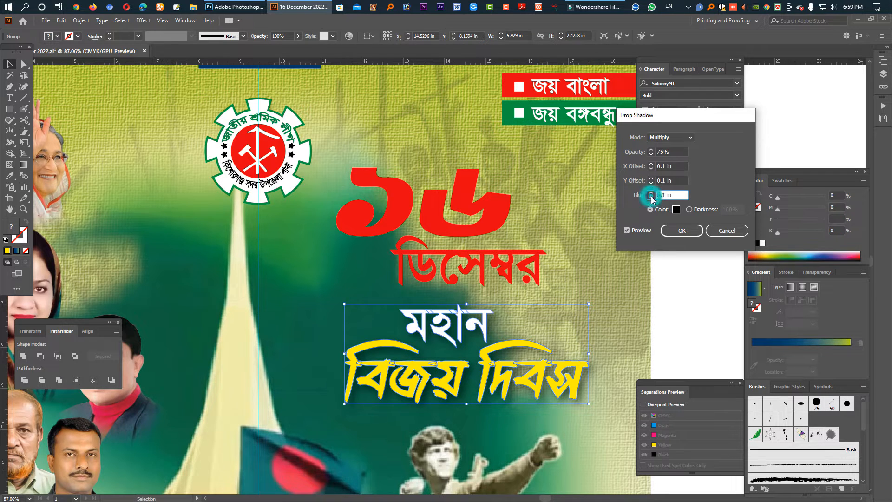
left_click(663, 166)
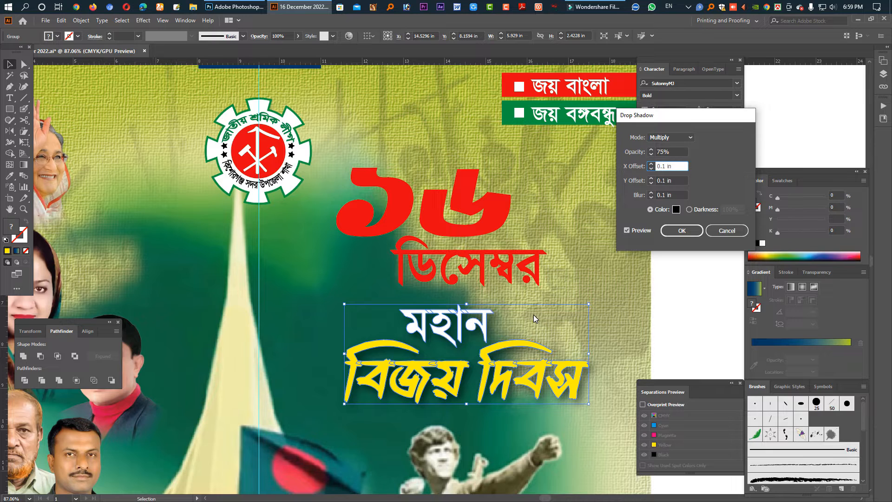
left_click(686, 231)
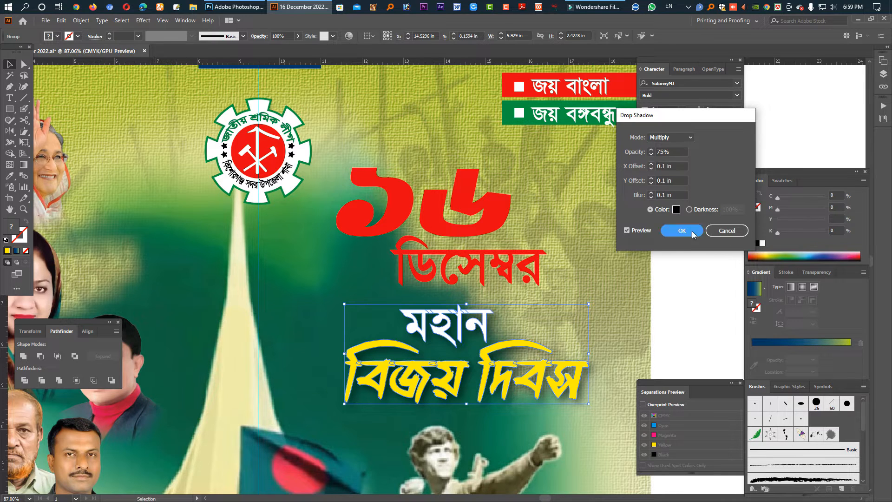
Expand the appearance of the shadowed "মহান বিজয় দিবস" group and deselect it.
left_click(80, 20)
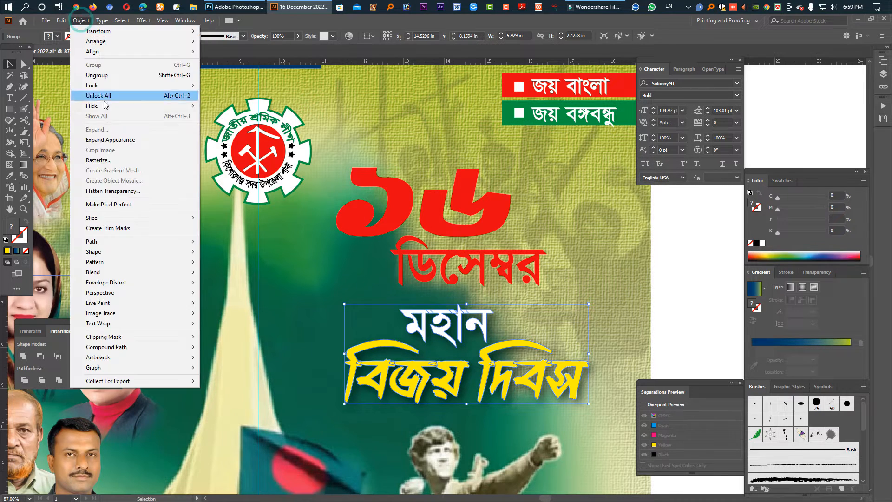
left_click(111, 140)
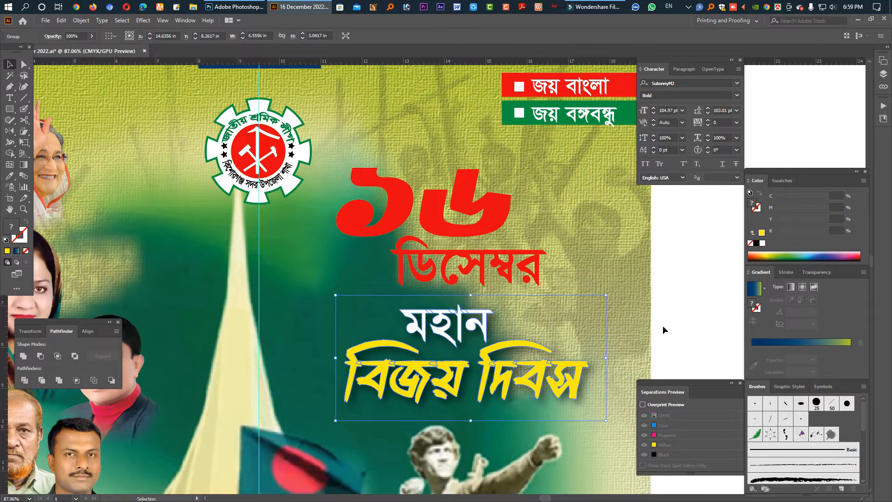
left_click(677, 325)
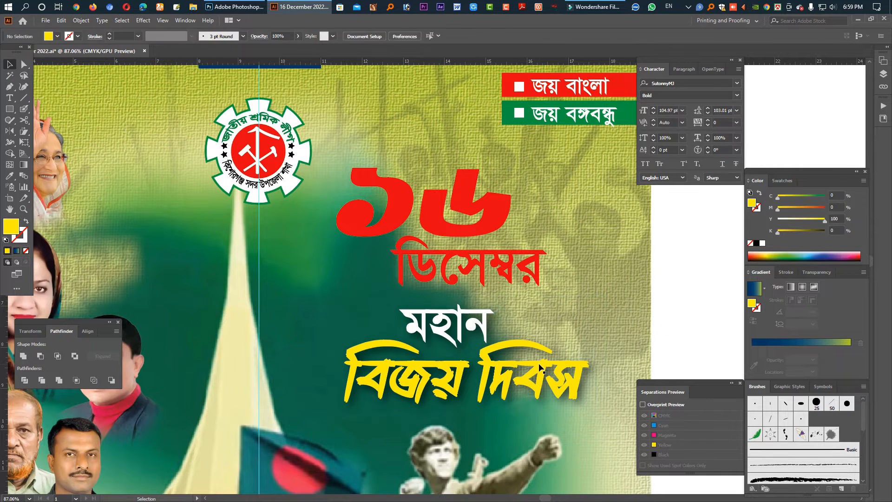
Select the expanded shadow image behind "মহান বিজয় দিবস" and duplicate it in place to darken the shadow.
left_click(488, 362)
left_click(491, 369)
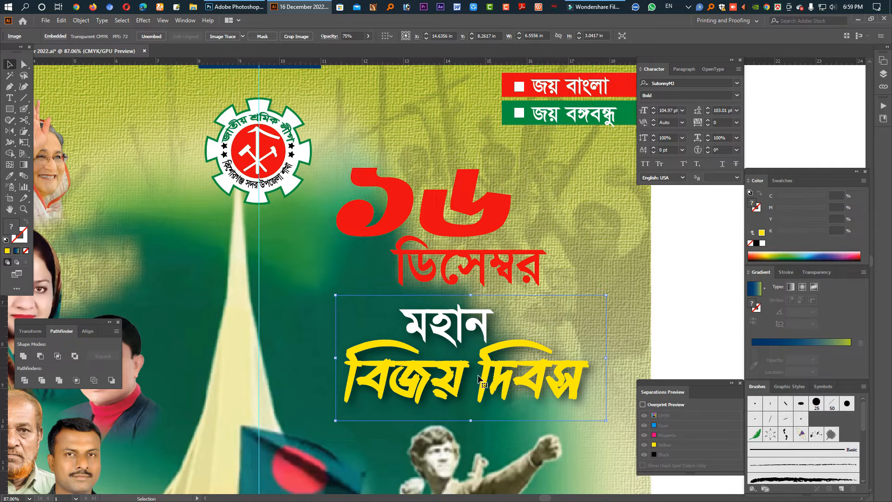
key("a")
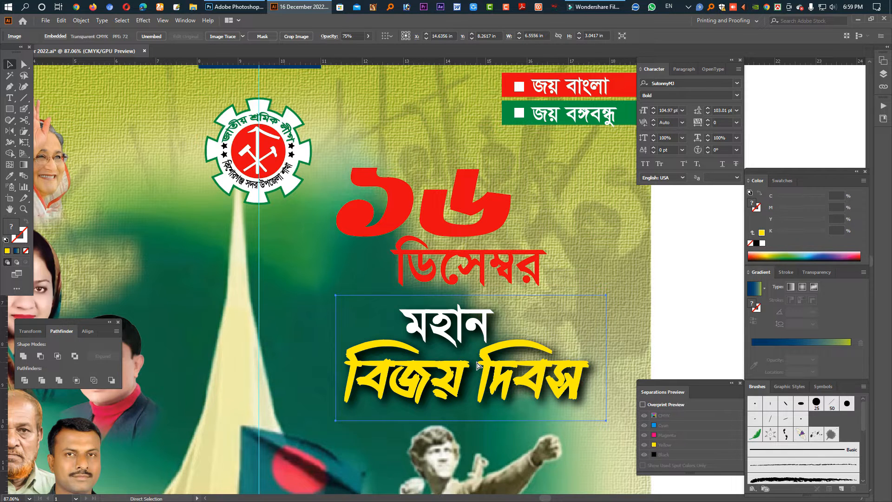
key("v")
left_click(703, 306)
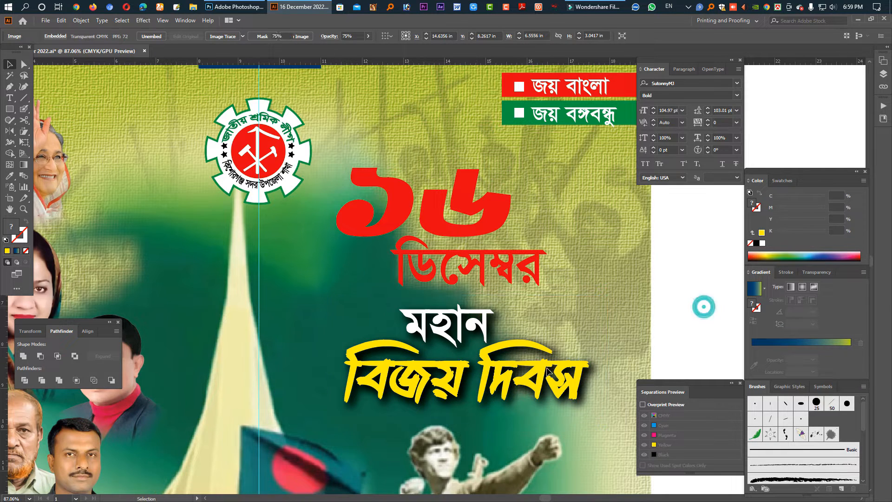
Unlock all objects and place the black tribute text "১৯৭১ সালের মহান মুক্তিযুদ্ধে সকল শহীদদের প্রতি আমাদের বিনম্র" beside the large portrait.
scroll(592, 353, "down", 3)
left_click_drag(567, 347, 467, 249)
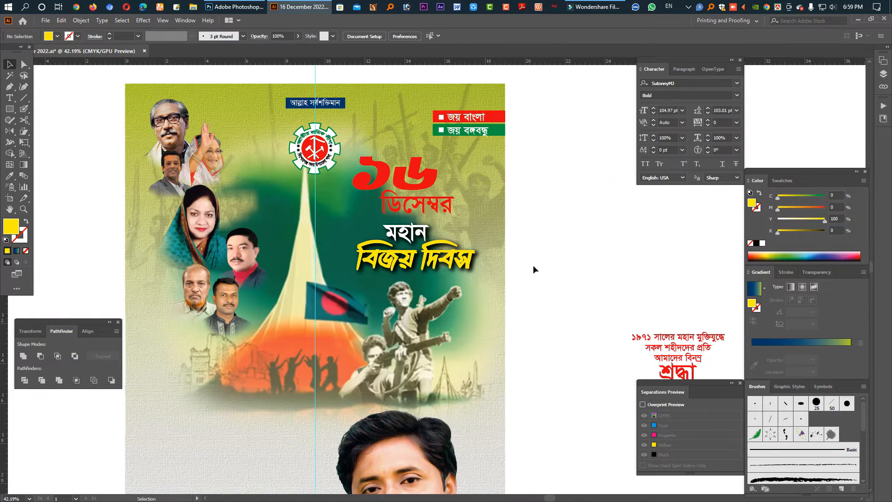
key("ctrl+alt+2")
left_click(543, 338)
left_click(538, 356)
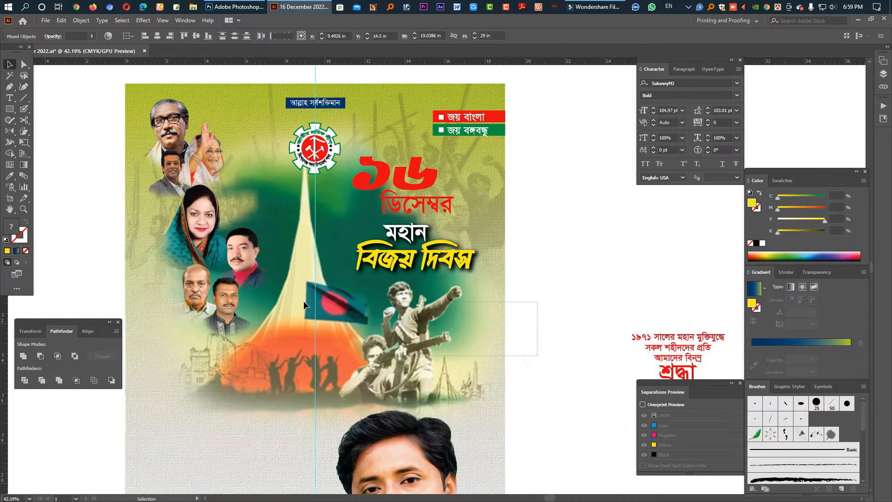
left_click(570, 298)
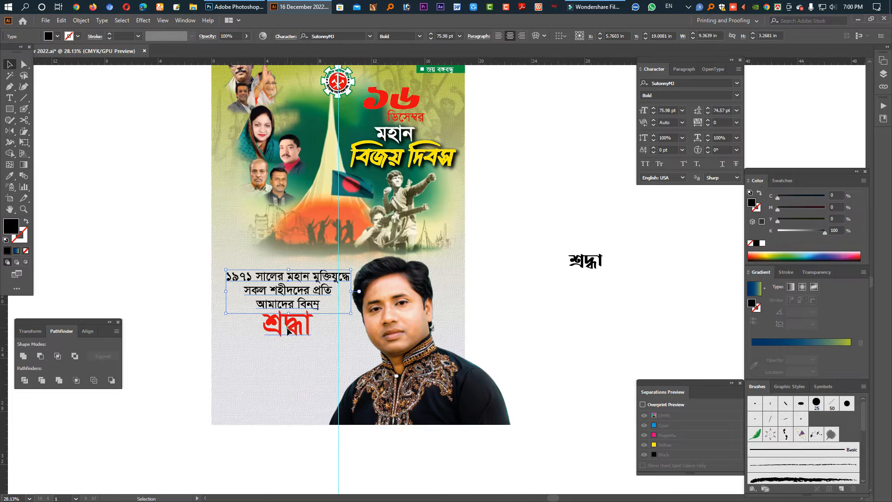
Delete the red "শ্রদ্ধা" under the tribute text and move the black Shorif Shishir version to the empty area left of the poster.
left_click(294, 335)
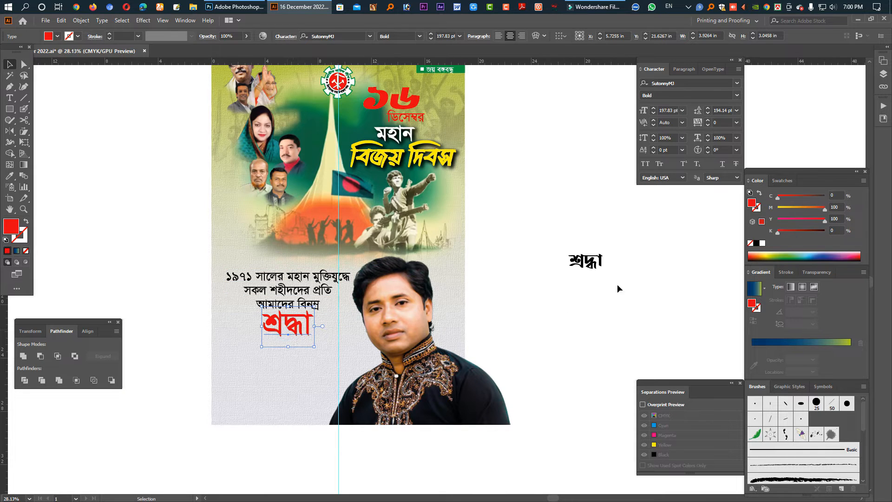
key("Delete")
left_click(589, 268)
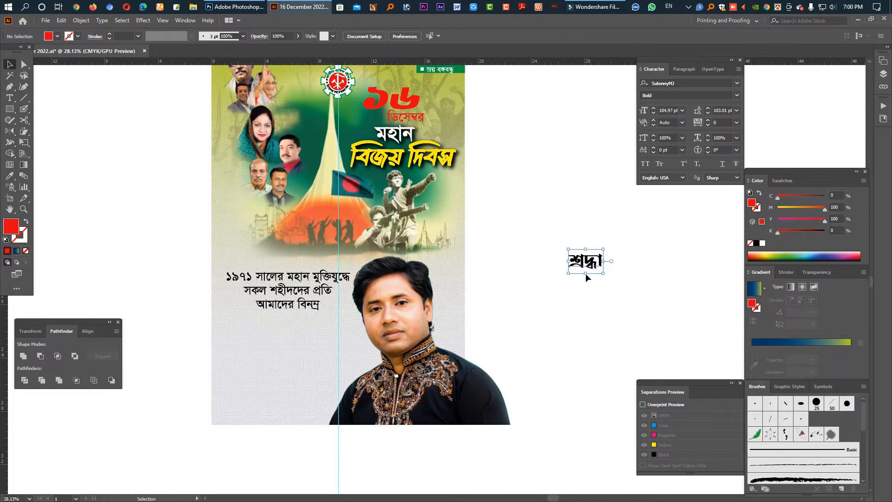
left_click_drag(586, 273, 344, 292)
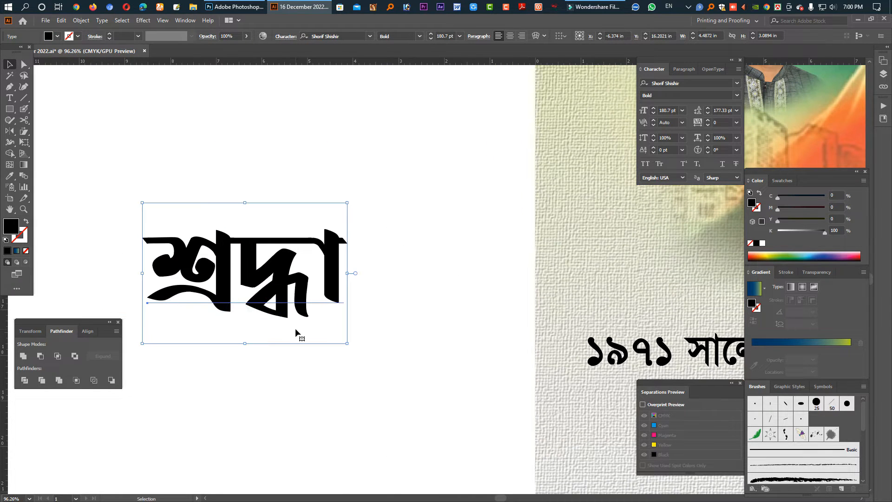
Convert the black word "শ্রদ্ধা" to outlines and ungroup it into separate letter shapes.
key("shift+ctrl+o")
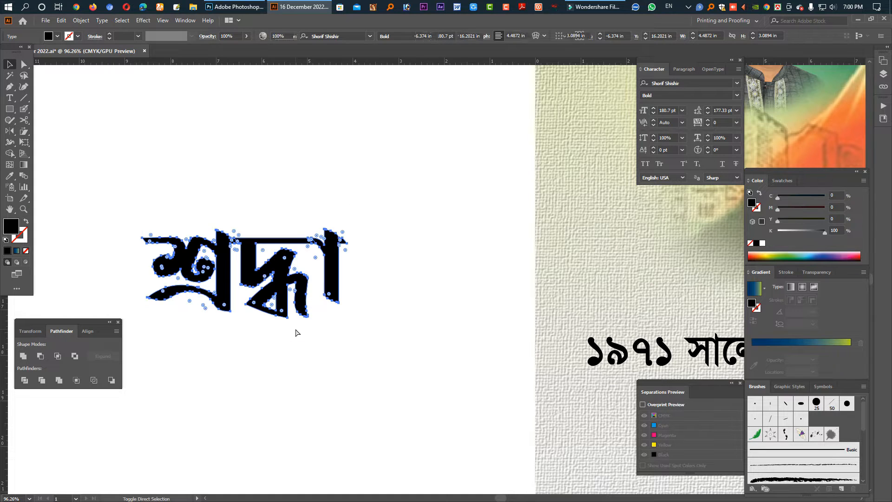
key("ctrl+shift+g")
left_click(389, 281)
left_click_drag(262, 224, 420, 299)
left_click(423, 296)
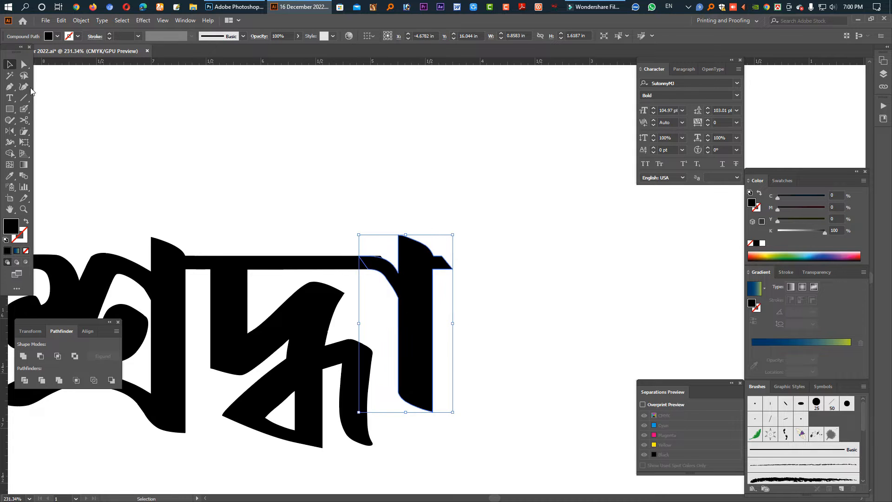
left_click(24, 64)
left_click(274, 168)
left_click(325, 259)
left_click(381, 247)
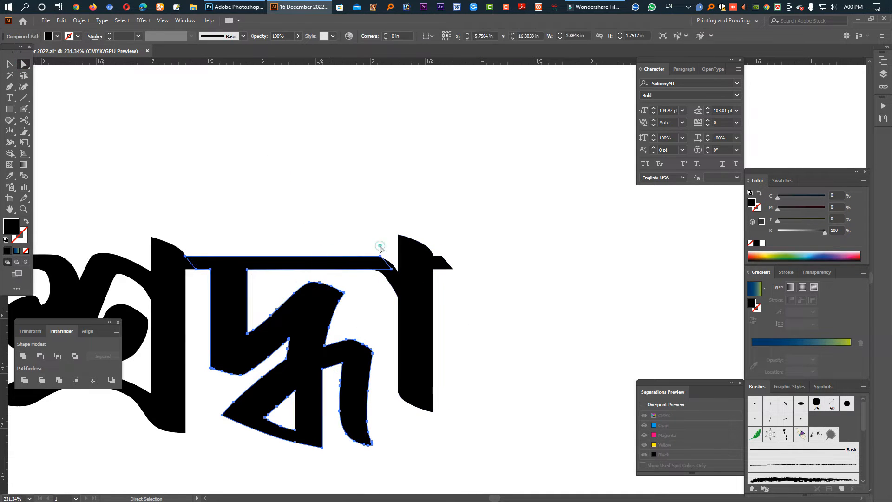
left_click_drag(354, 223, 468, 327)
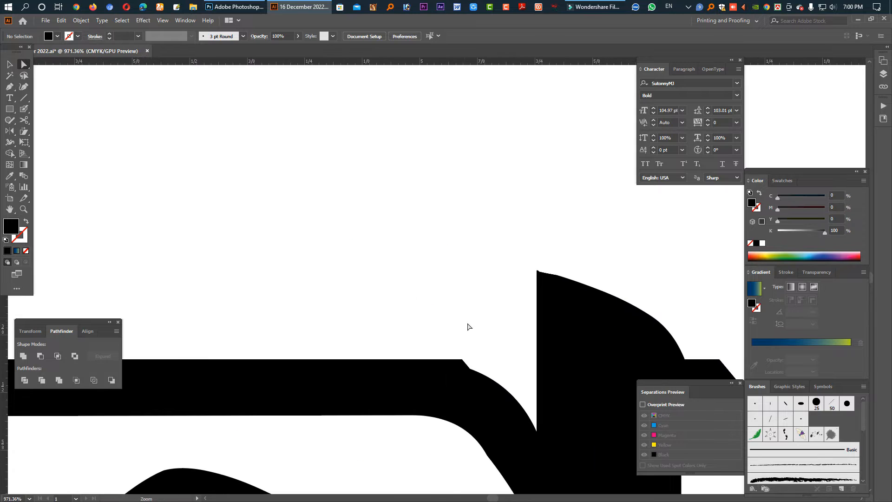
left_click_drag(388, 225, 232, 186)
Set the Blob Brush to a size of 20 pt and an angle of -61°.
double_click(24, 110)
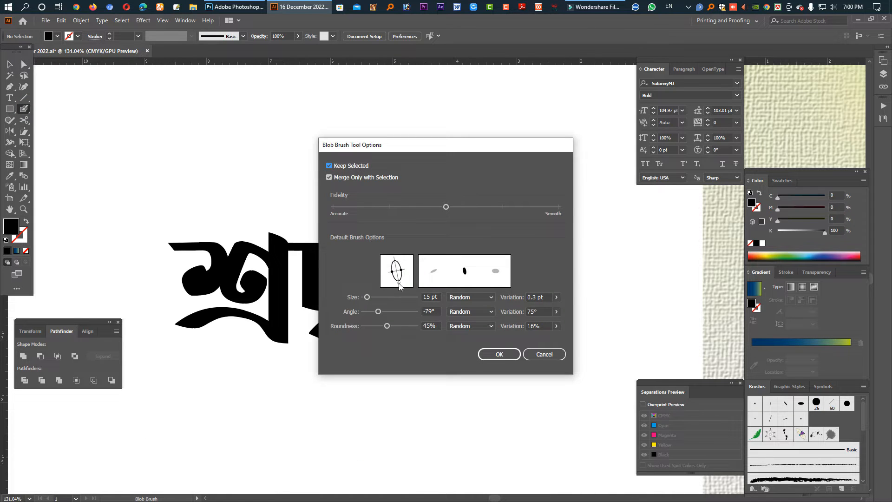
left_click_drag(400, 284, 369, 297)
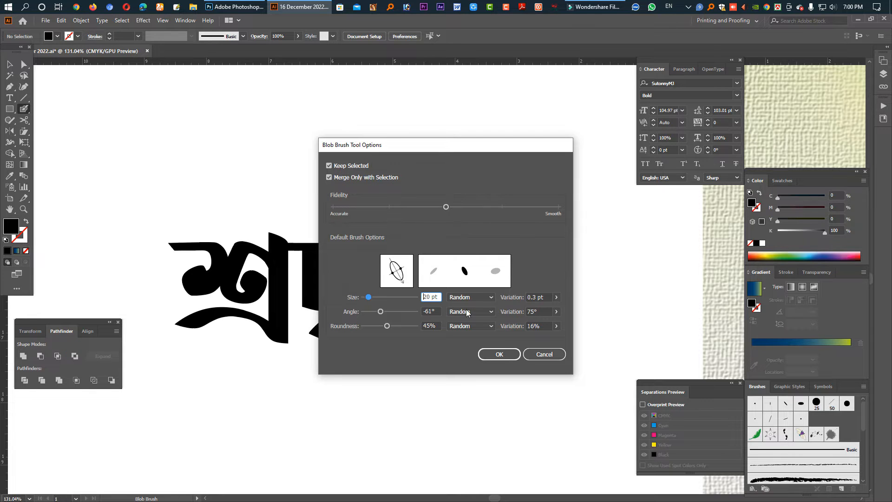
left_click(512, 356)
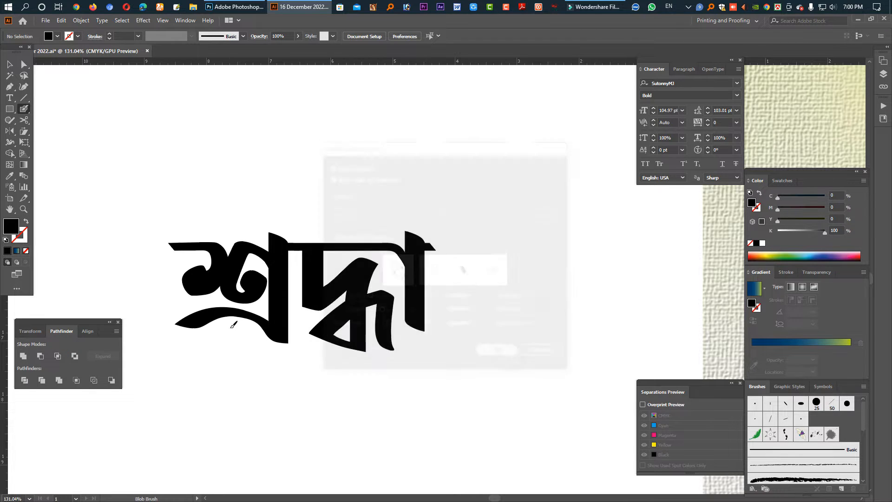
Paint a curved tail about 2.24 × 1.42 in sweeping rightward from the lower end of "দ্ধ" and align it over the letter.
key("space")
left_click_drag(227, 352, 261, 297)
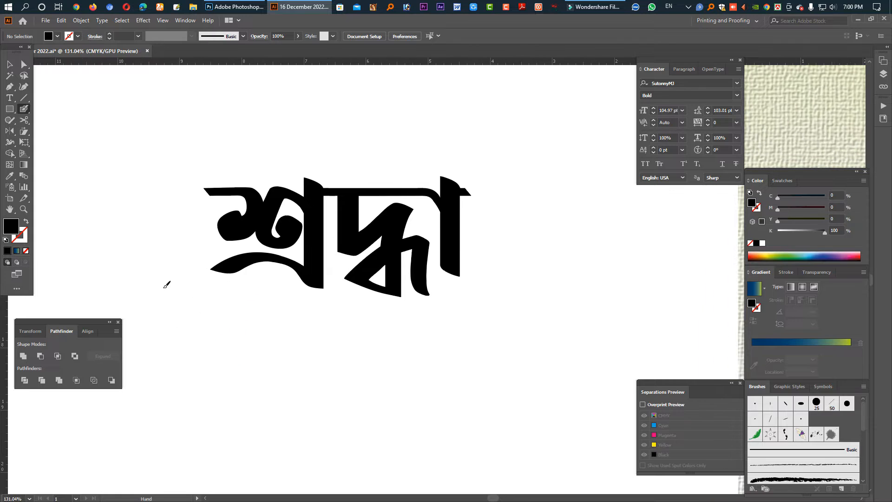
mouse_move(421, 246)
left_mouse_down()
mouse_move(506, 321)
mouse_move(538, 246)
left_mouse_up()
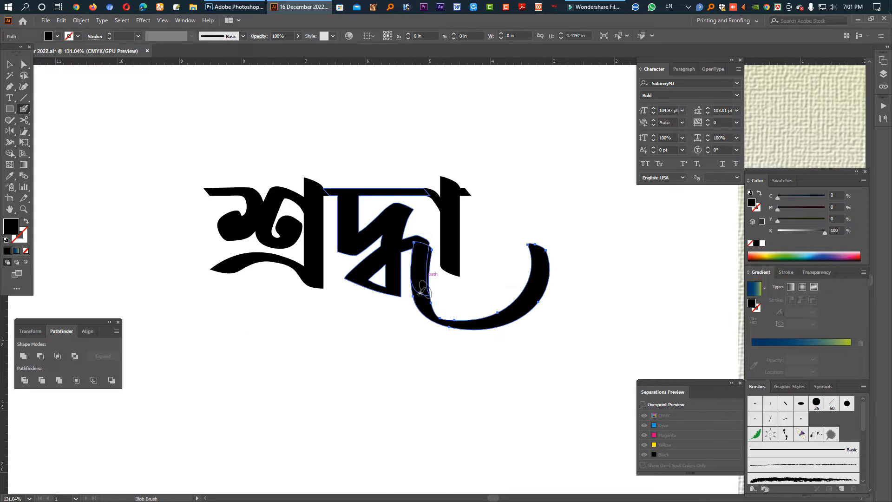
left_click(11, 66)
left_click_drag(511, 313, 508, 308)
left_click(550, 338)
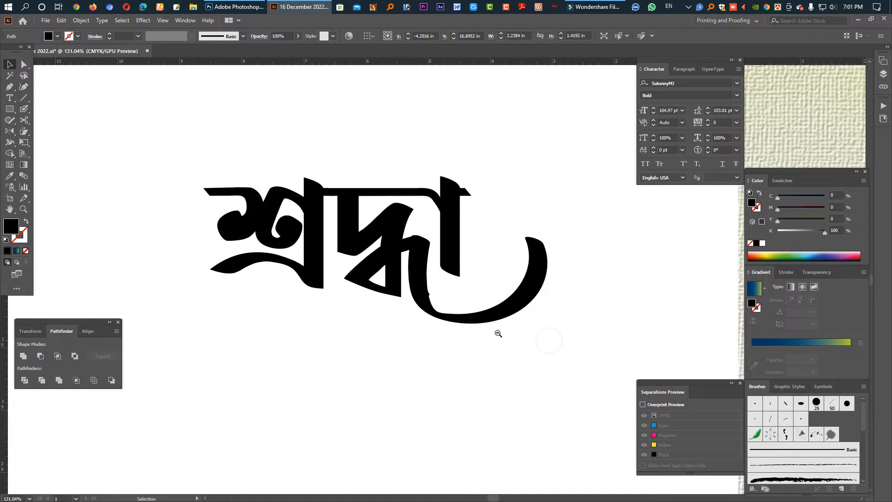
left_click(453, 323)
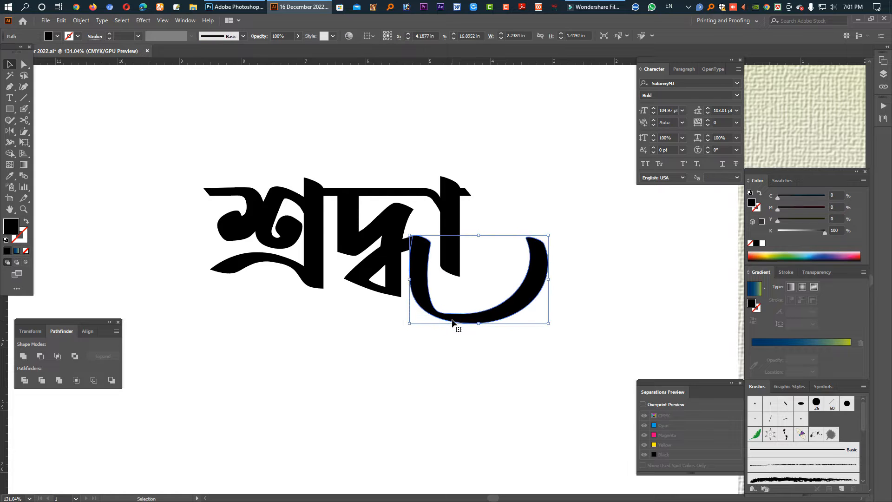
left_click(464, 352)
Paint a curled swash about 3.09 × 1.52 in with the Blob Brush along the lower curve of "শ্র" and move it just below the word.
scroll(488, 335, "down", 2)
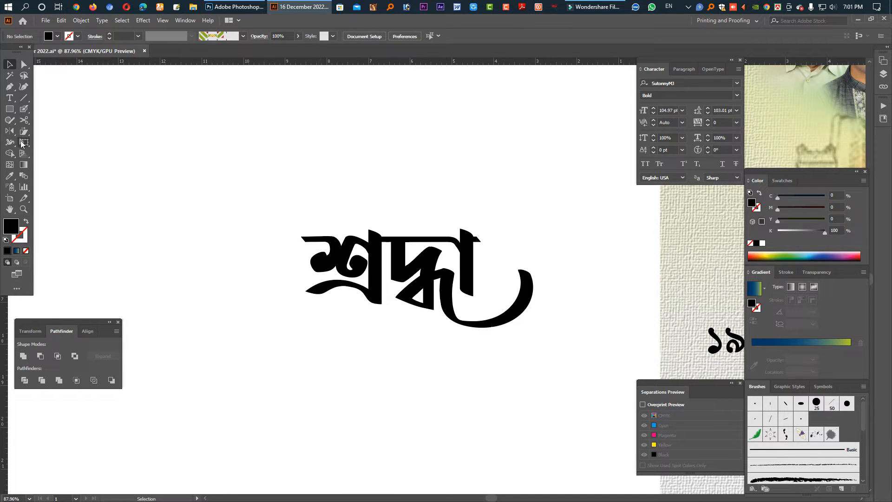
left_click(24, 109)
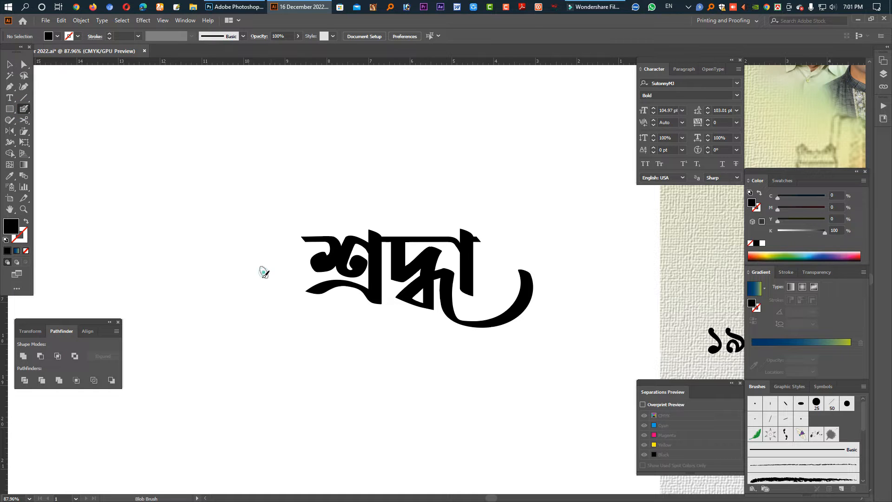
mouse_move(263, 272)
left_mouse_down()
mouse_move(305, 288)
mouse_move(366, 293)
mouse_move(371, 312)
mouse_move(373, 304)
mouse_move(344, 289)
mouse_move(205, 244)
mouse_move(250, 285)
left_mouse_up()
key("ctrl+z")
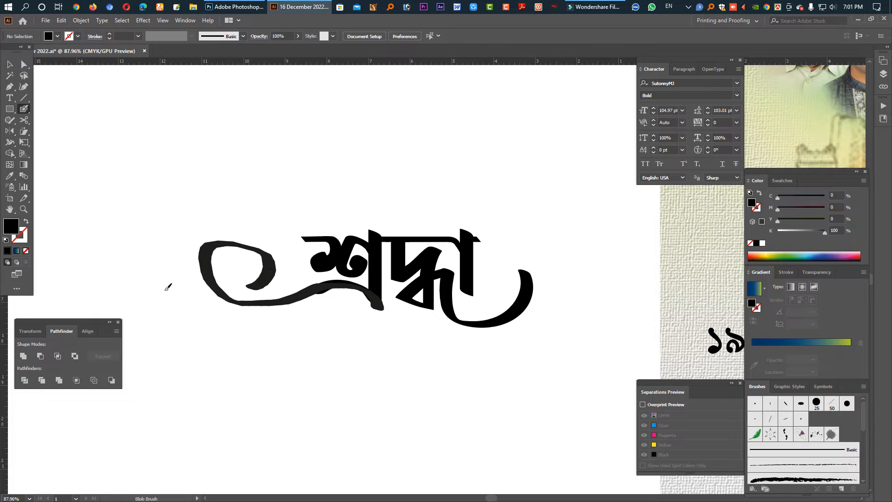
key("ctrl+z")
mouse_move(379, 321)
left_mouse_down()
mouse_move(372, 287)
mouse_move(277, 301)
mouse_move(261, 292)
mouse_move(270, 271)
mouse_move(289, 277)
left_mouse_up()
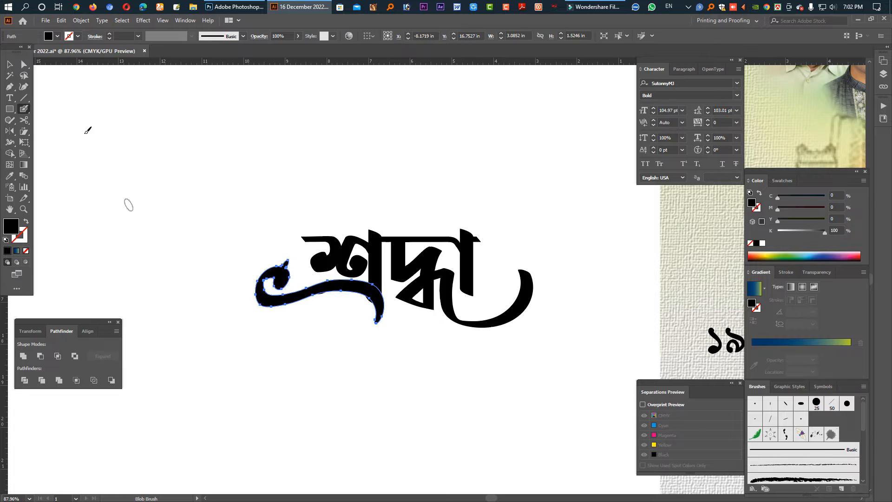
left_click(22, 65)
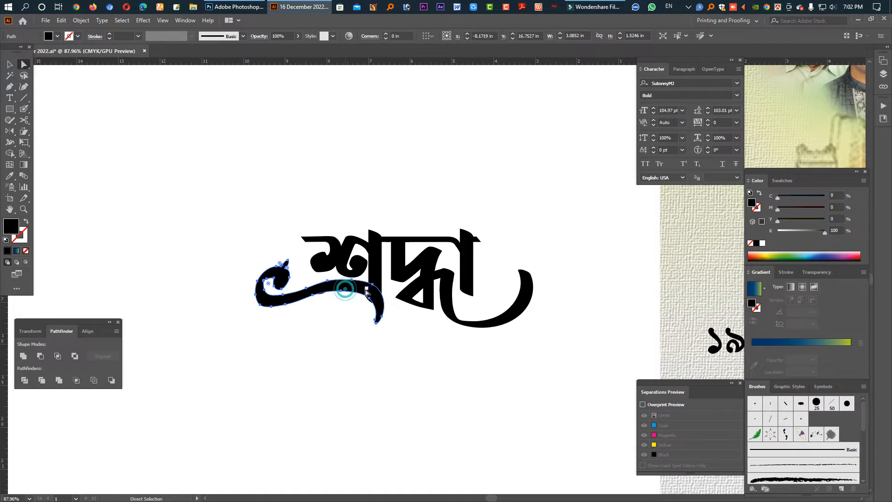
left_click_drag(347, 291, 337, 327)
Delete the original lower curve of the letter "শ্র" down to its plain stem and join the open outline at the stem's foot.
left_click(323, 291)
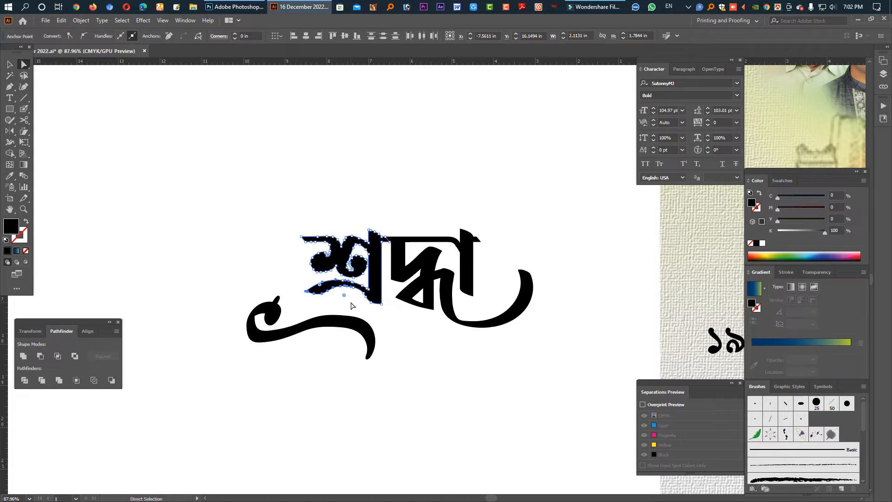
left_click(350, 284)
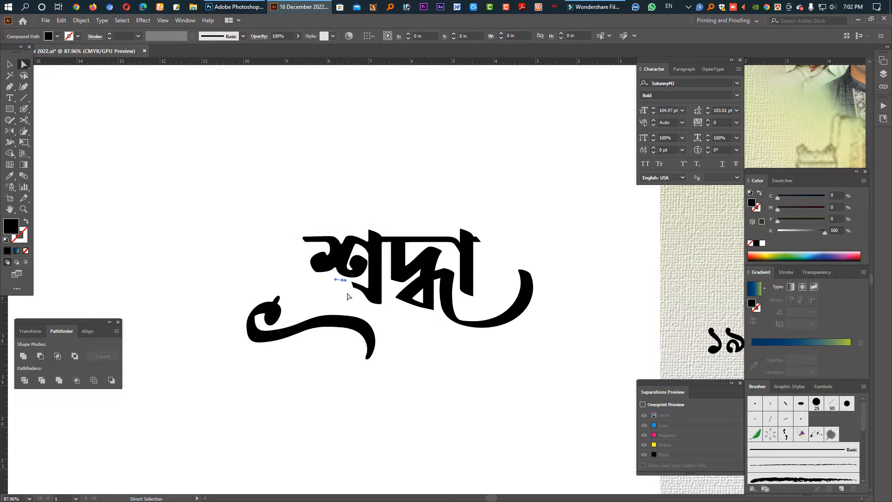
left_click(357, 286)
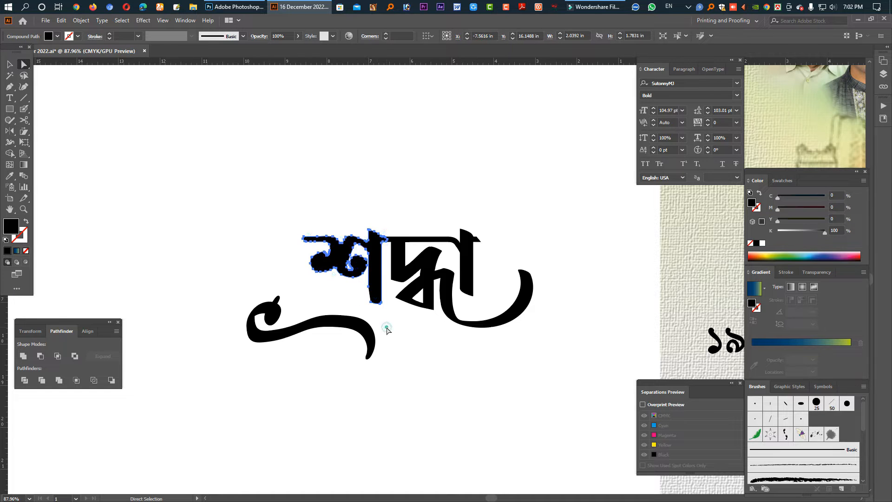
left_click(383, 330)
left_click(375, 294)
scroll(376, 298, "up", 5)
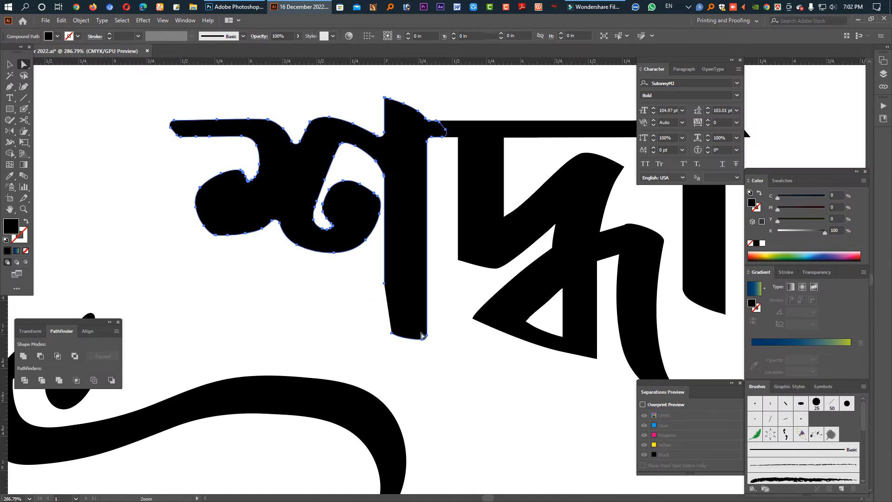
key("v")
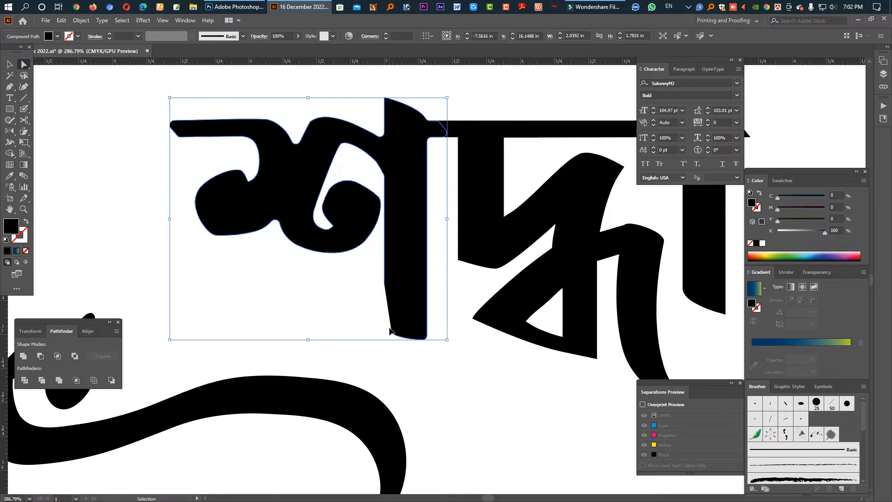
key("ctrl+j")
key("Return")
Move the painted swash up against the stem of the first letter so that it replaces the removed lower curve.
key("a")
left_click(369, 421)
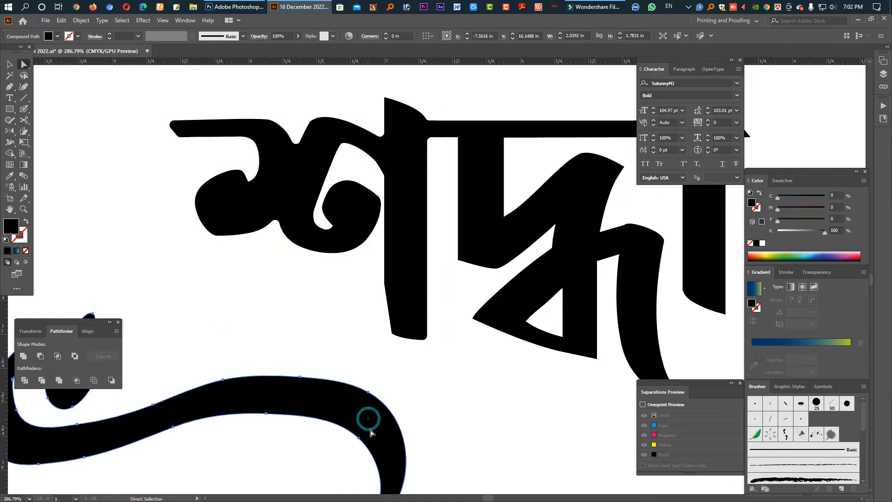
left_click_drag(371, 432, 403, 335)
left_click(446, 358)
left_click_drag(513, 380, 360, 325)
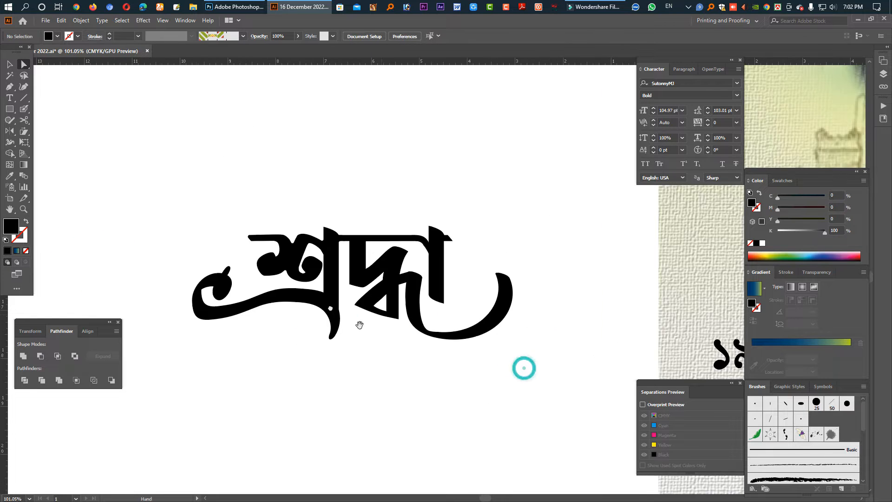
Merge all letter shapes and swashes of "শ্রদ্ধা" with the Pathfinder.
left_click(9, 64)
left_click(228, 122)
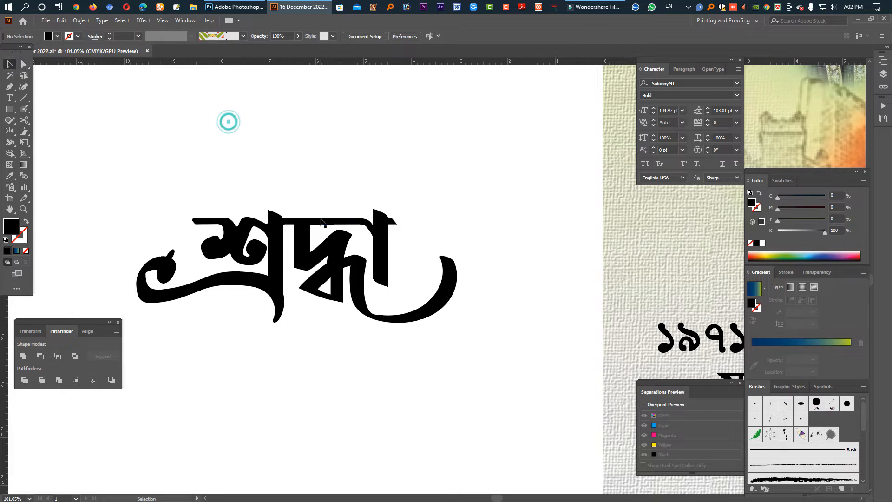
left_click_drag(494, 358, 187, 215)
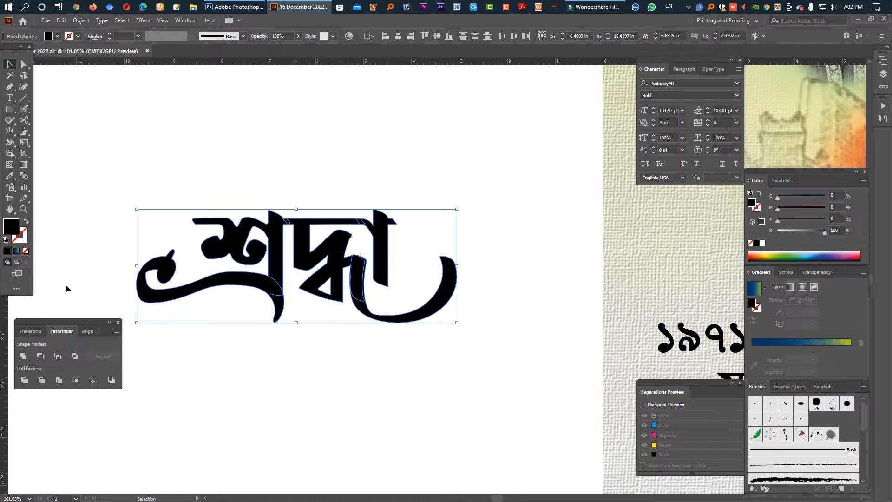
left_click(59, 380)
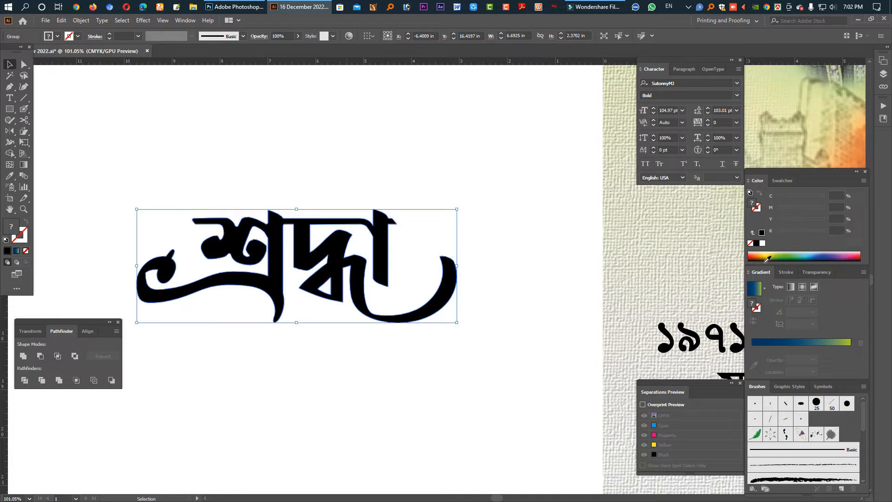
Fill the merged lettering with the gradient and delete the filled triangle inside the lower loop of "দ্ধ".
key("period")
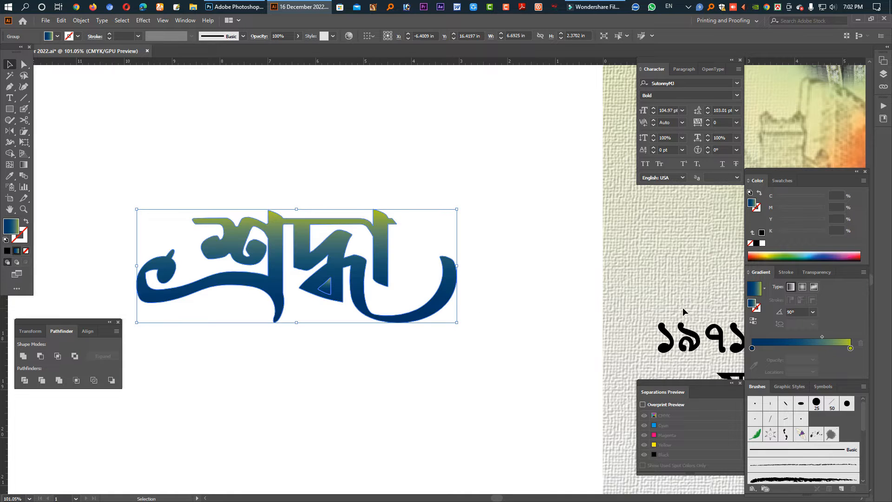
left_click(24, 65)
left_click(326, 290)
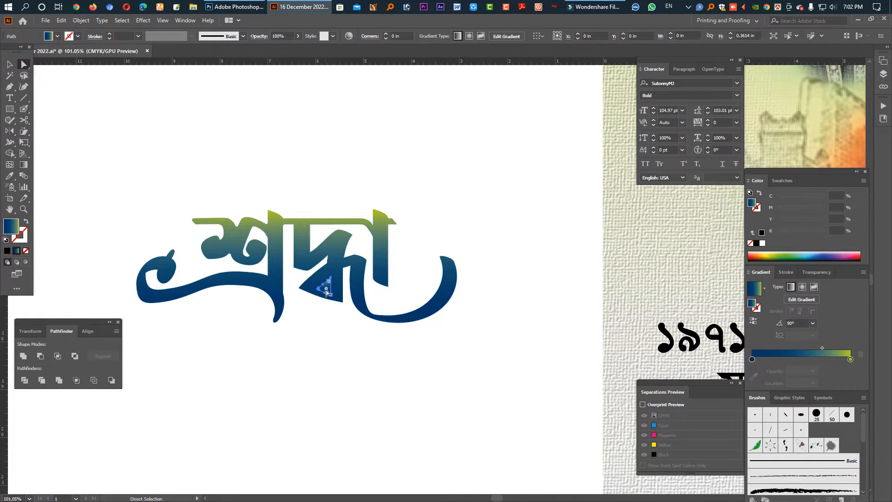
left_click(95, 168)
Recolor the lettering's gradient from dark red (M 100, Y 100, K 53%) to bright red, with the midpoint at about 52.78%.
left_click(9, 64)
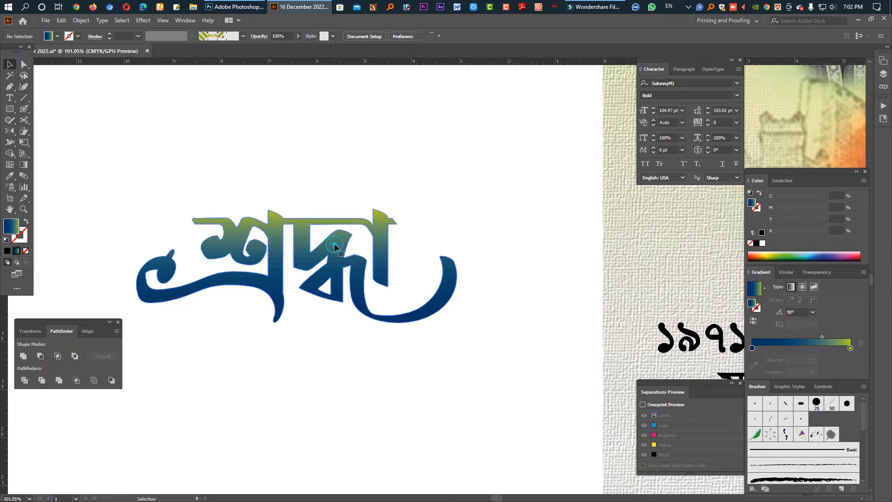
left_click(335, 246)
left_click(781, 181)
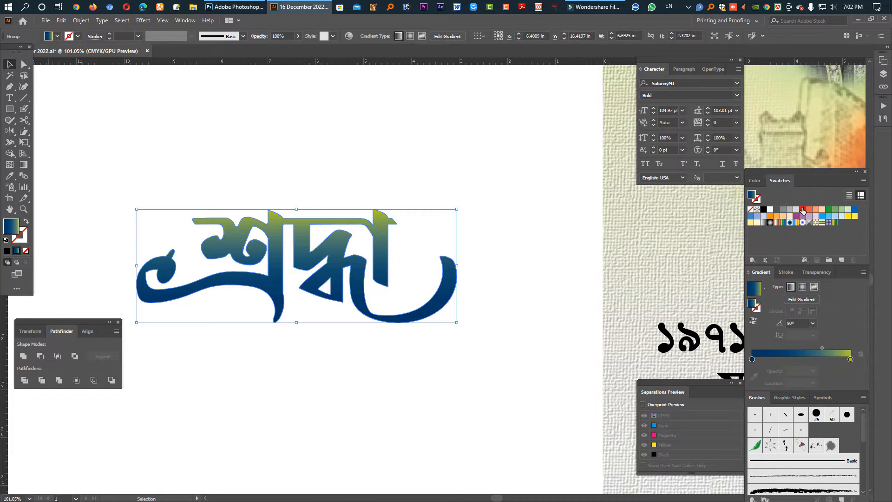
left_click_drag(851, 359, 851, 359)
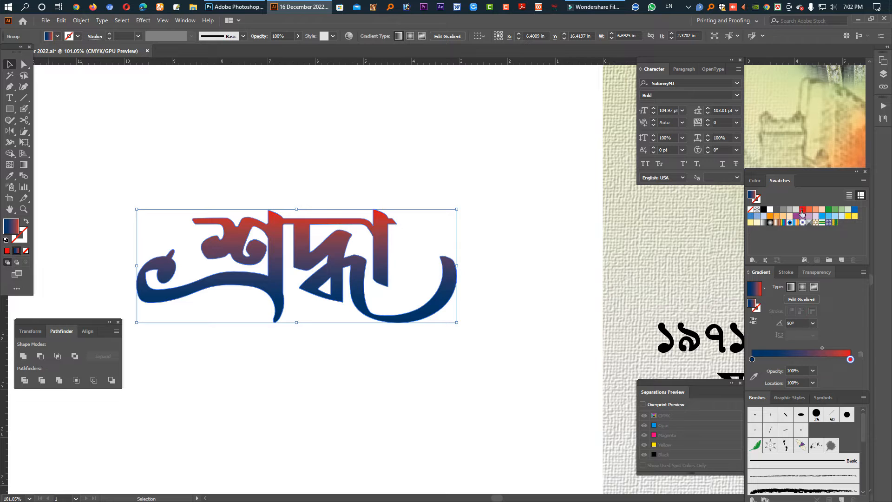
left_click_drag(802, 213, 753, 359)
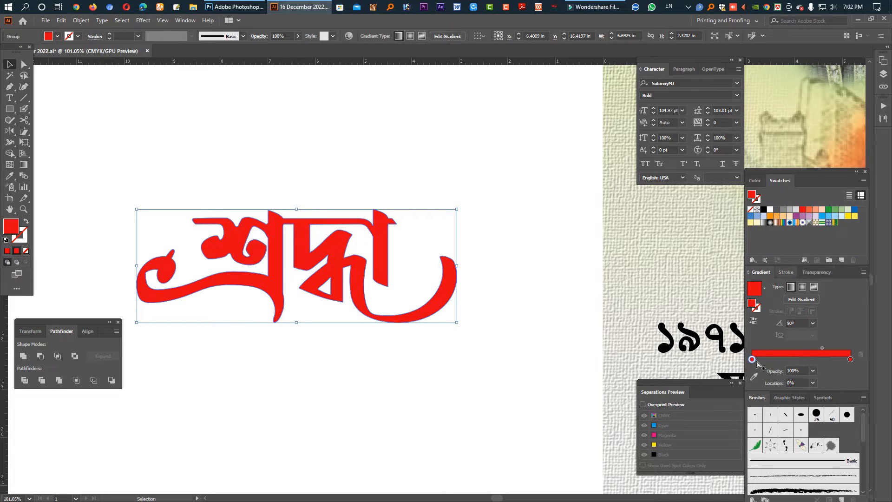
left_click_drag(821, 347, 804, 348)
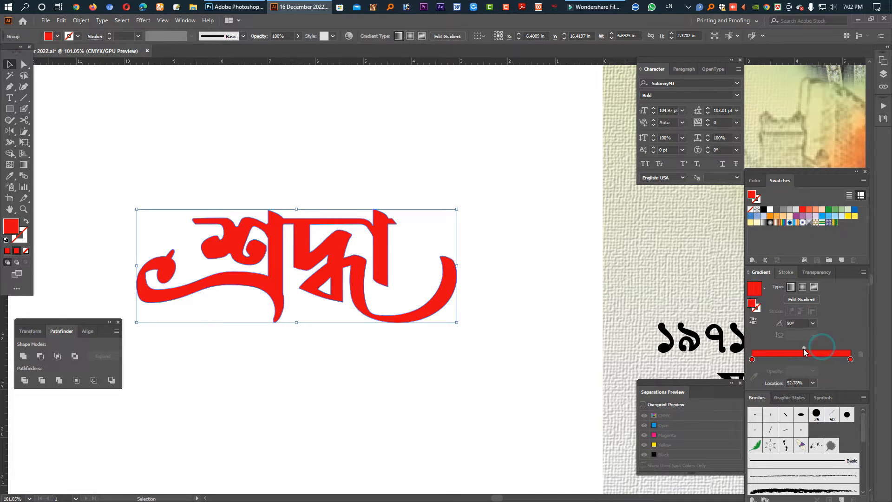
left_click(753, 359)
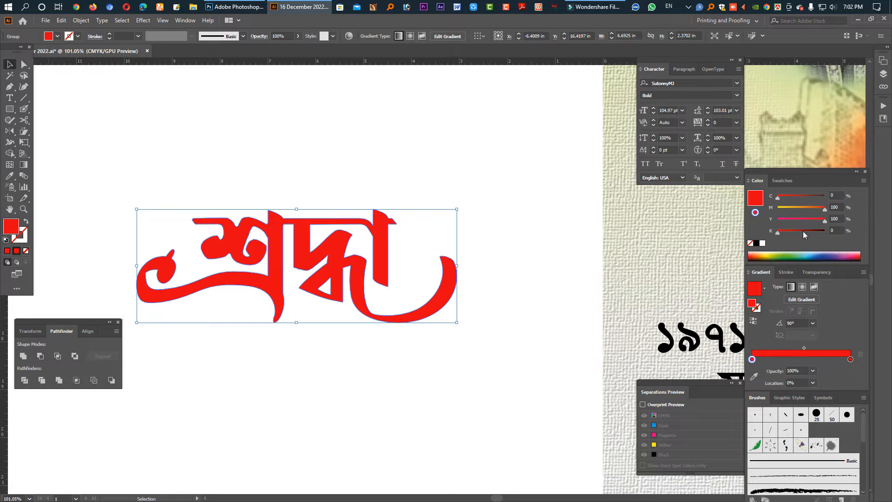
left_click(803, 231)
left_click(409, 351)
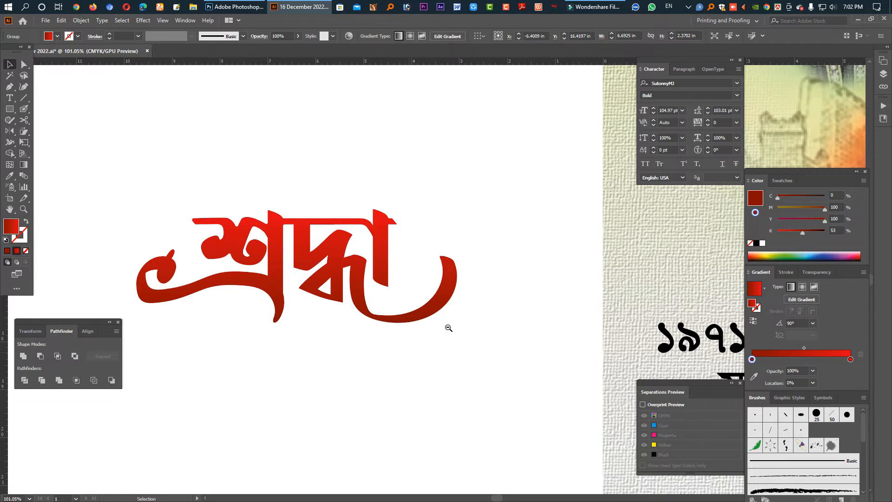
Place the red lettering on the poster beneath the tribute text and enlarge it to about 8.92 × 3.16 in.
left_click_drag(448, 328, 121, 160)
left_click_drag(251, 214, 497, 375)
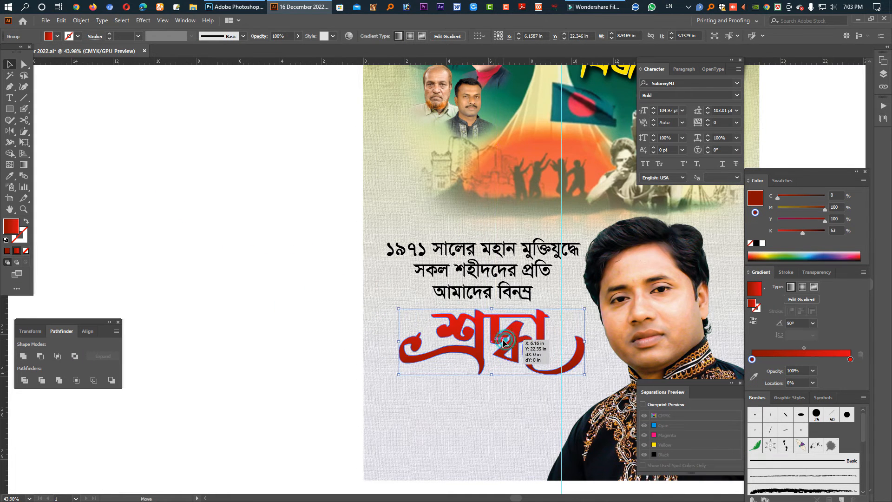
left_click_drag(504, 292, 504, 294)
left_click_drag(504, 294, 504, 294)
Clip the large portrait with a rectangle about 11.15 × 14.20 in that ends flush with the poster's right and bottom edges.
left_click(563, 331)
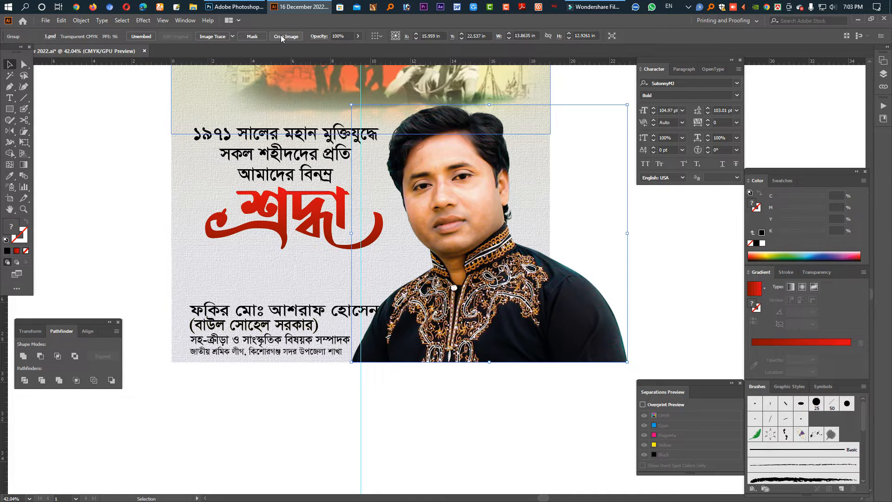
scroll(442, 212, "down", 3)
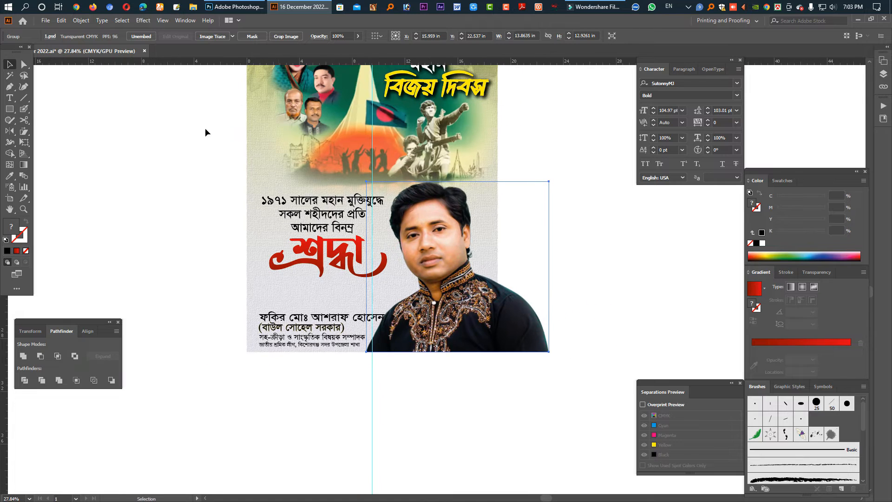
left_click(10, 109)
left_click_drag(351, 164, 498, 351)
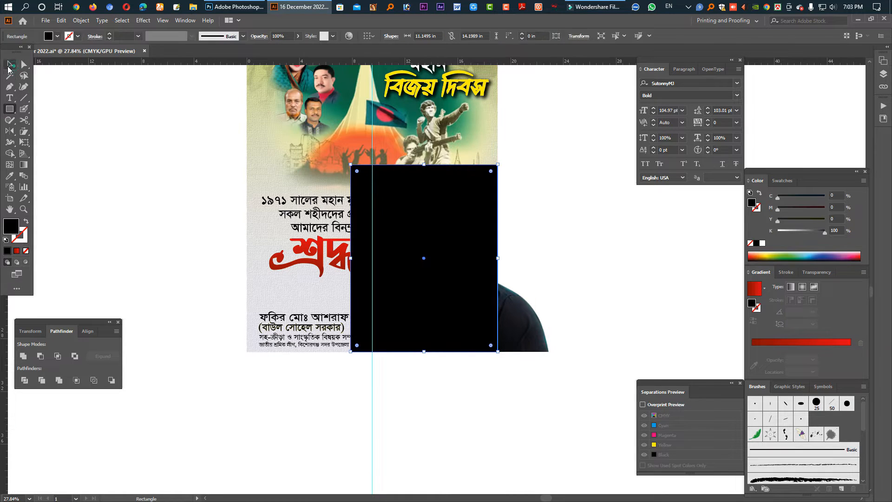
left_click(9, 68)
left_click(26, 221)
left_click(453, 311, "shift")
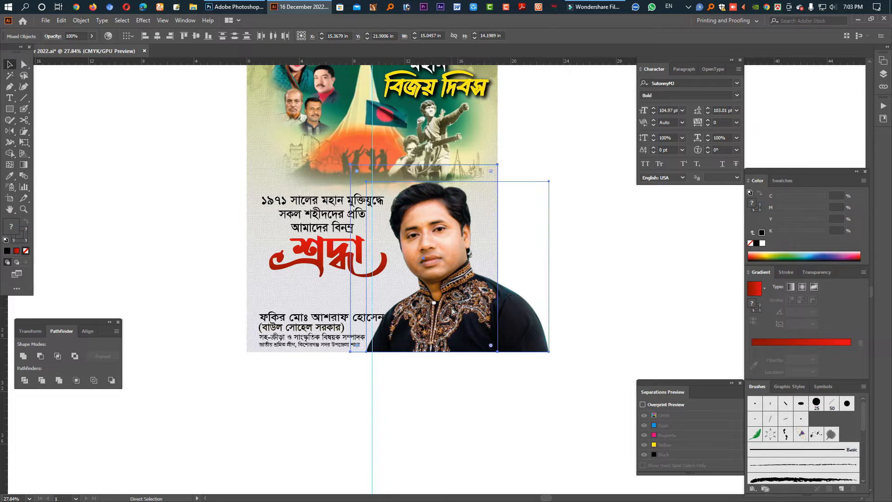
key("ctrl+7")
left_click(556, 325)
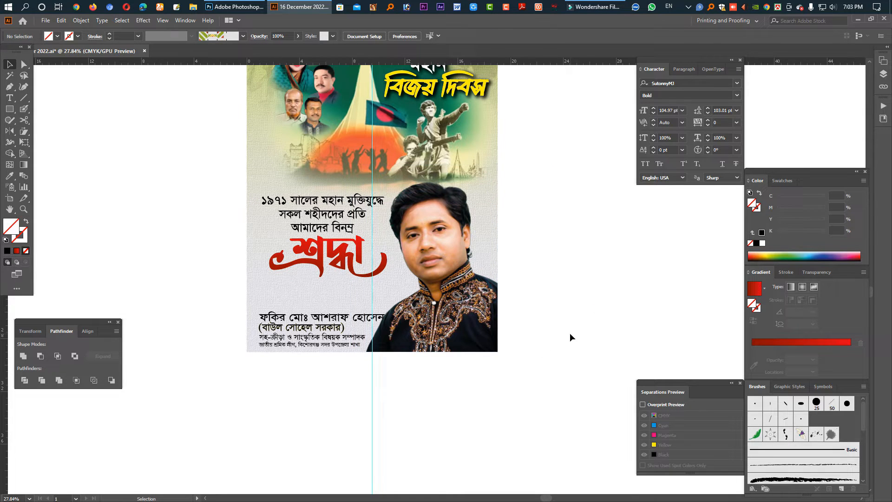
Shift the large portrait slightly left inside its clipping mask to about X 15.57 in and deselect it.
left_click(474, 308)
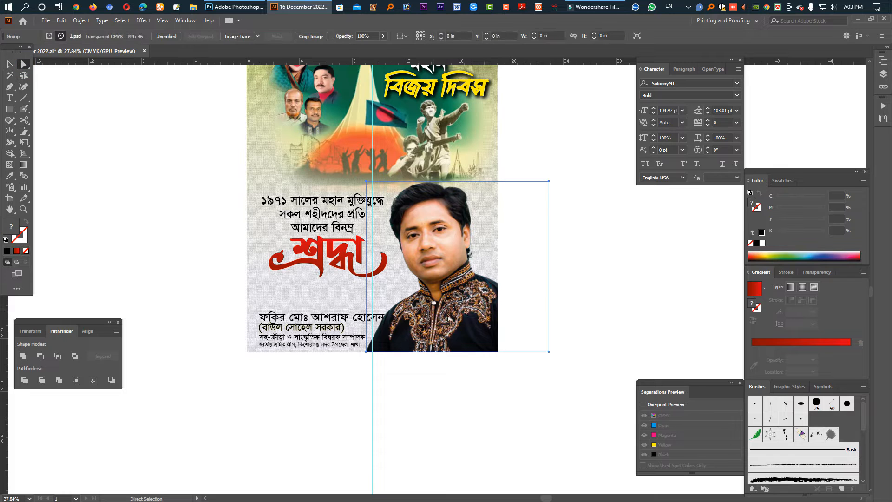
mouse_move(473, 321)
left_mouse_down()
mouse_move(443, 322)
mouse_move(457, 308)
mouse_move(474, 323)
left_mouse_up()
key("ctrl+z")
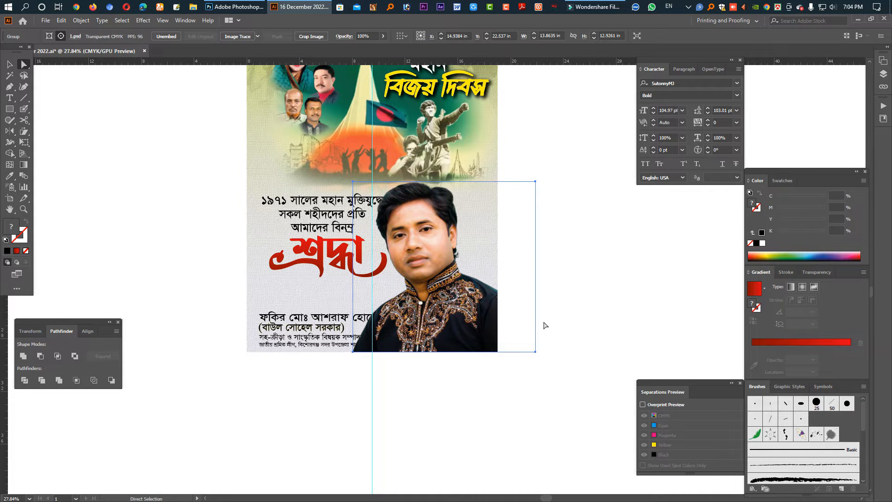
key("ctrl+z")
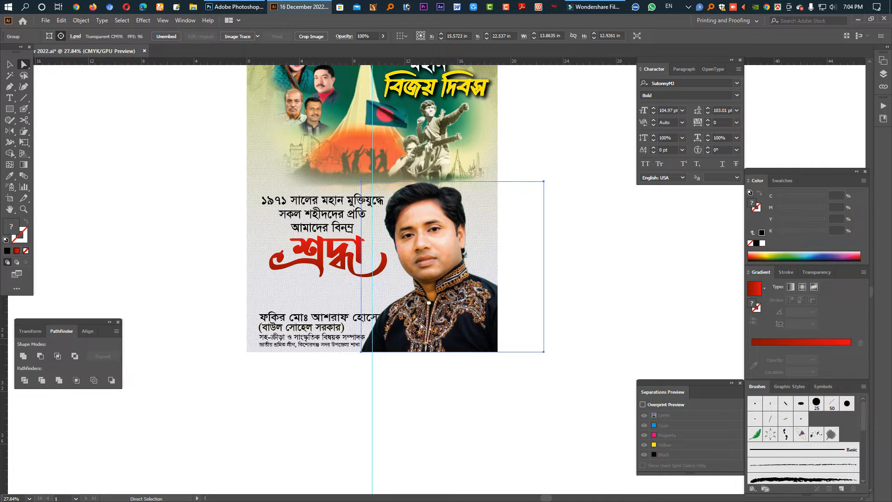
left_click(9, 64)
left_click_drag(467, 178, 462, 256)
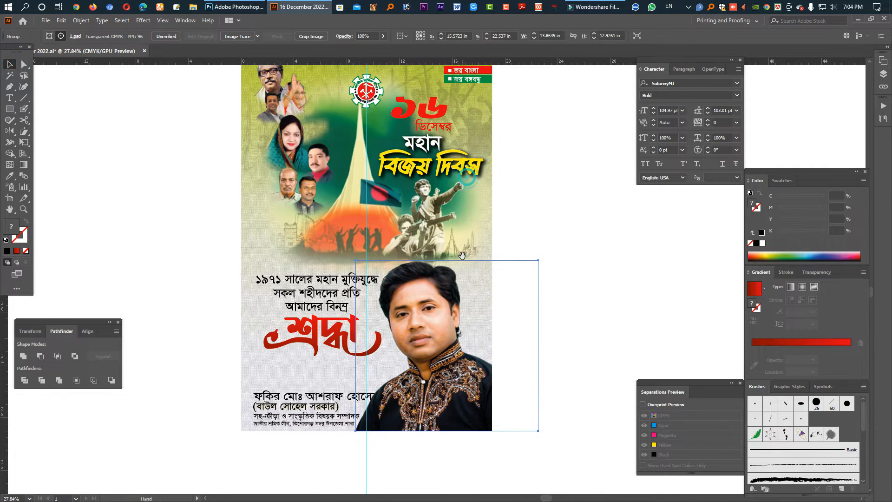
left_click(519, 209)
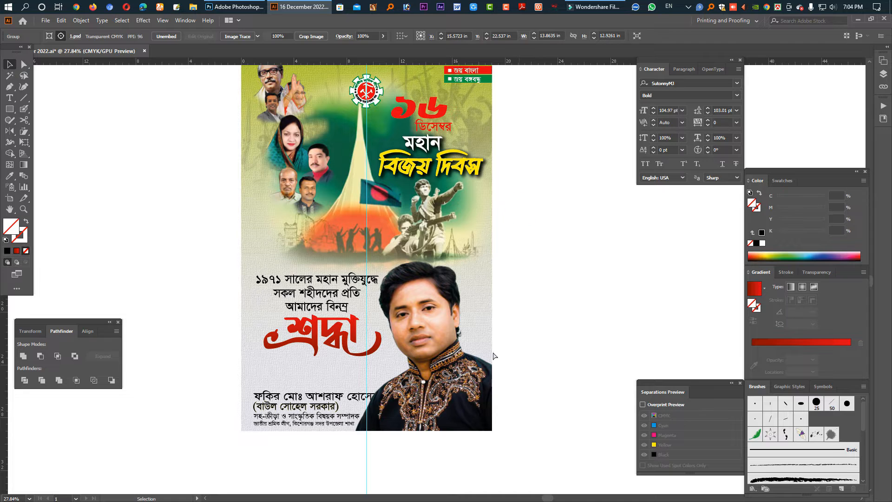
Group the red date title's number and month text, combine it with Pathfinder Merge, and shift the lettering slightly up.
left_click(453, 407)
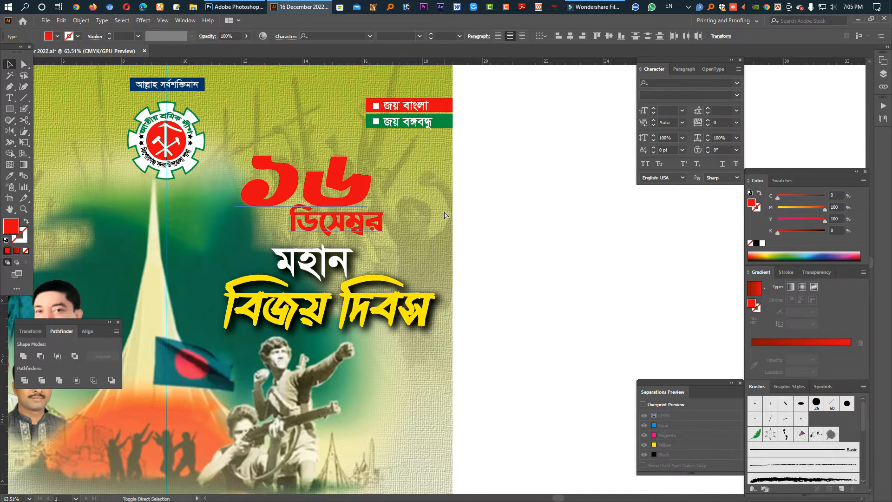
key("ctrl+g")
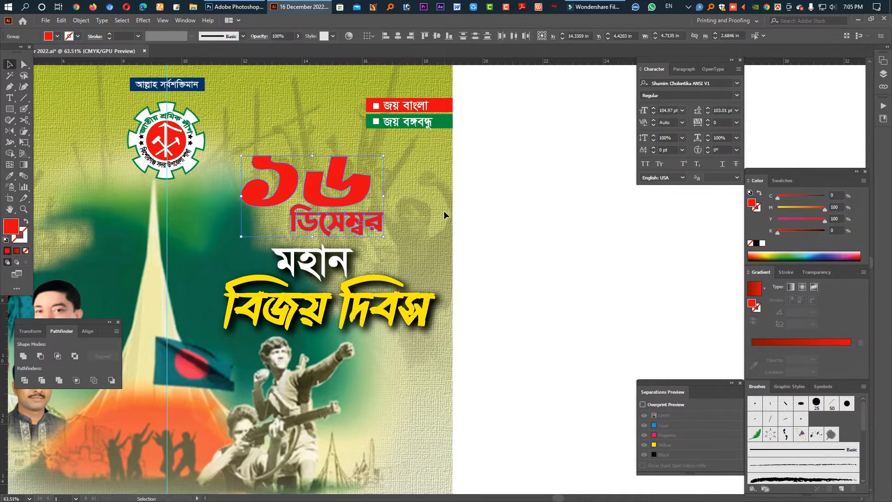
left_click(59, 380)
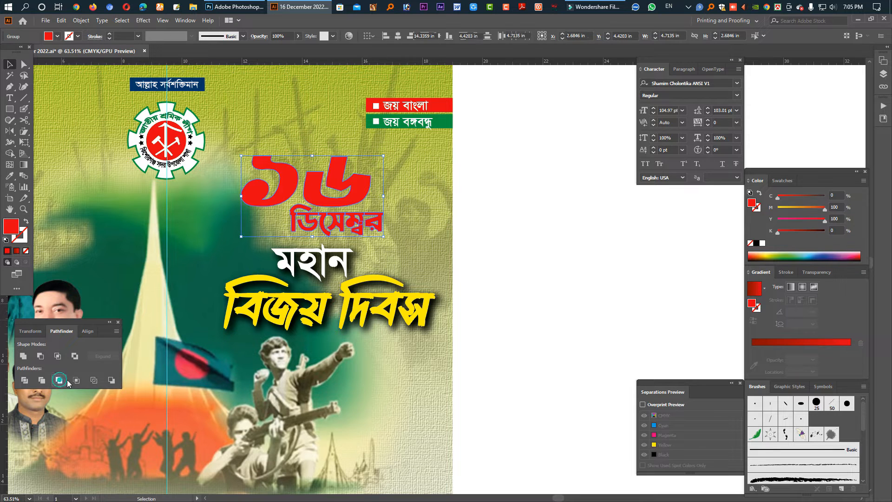
left_click(521, 236)
left_click(381, 230)
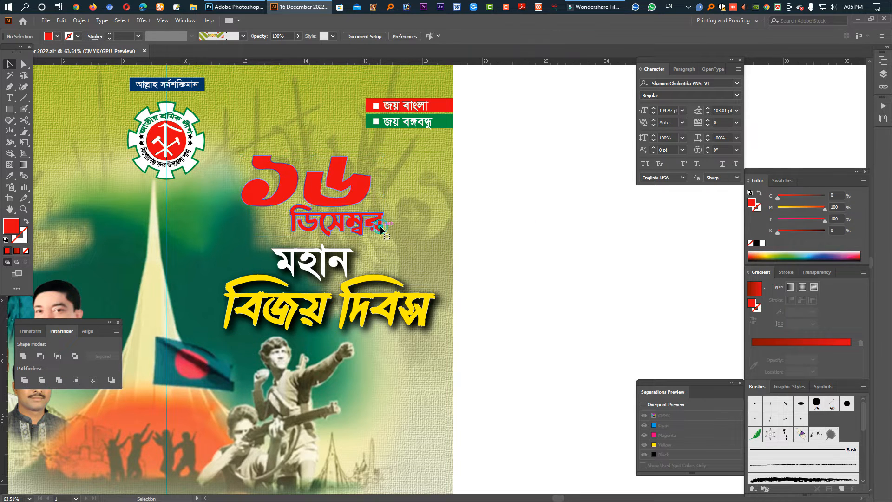
scroll(345, 194, "up", 4)
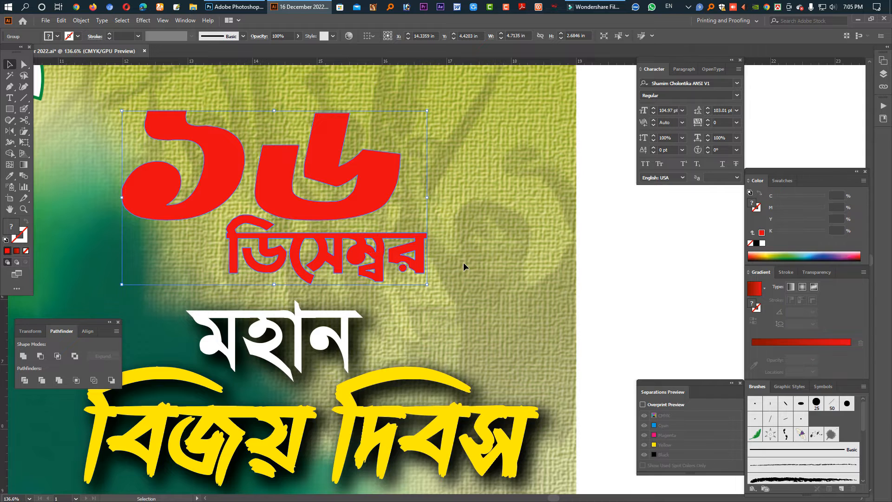
key("ctrl")
left_click_drag(360, 203, 365, 196)
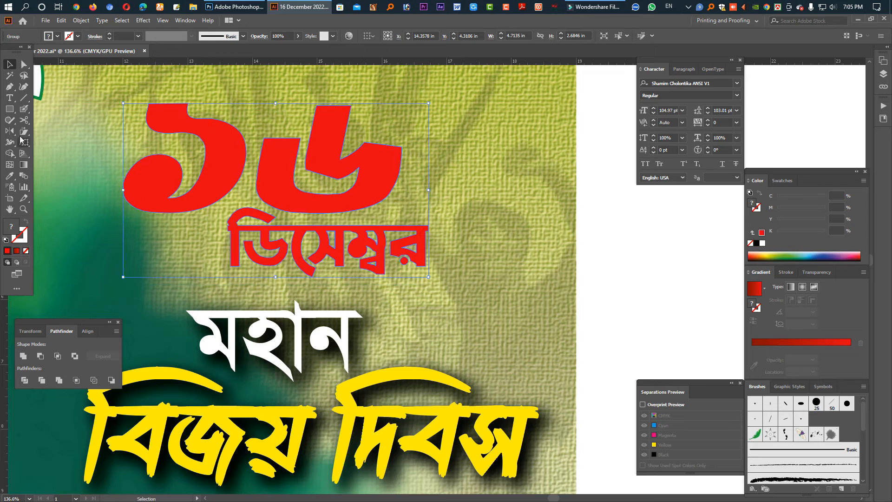
Shear the red date title vertically so it slants upward to the right, about 4.92 × 2.57 in.
left_click(24, 131)
left_click_drag(385, 155, 316, 182)
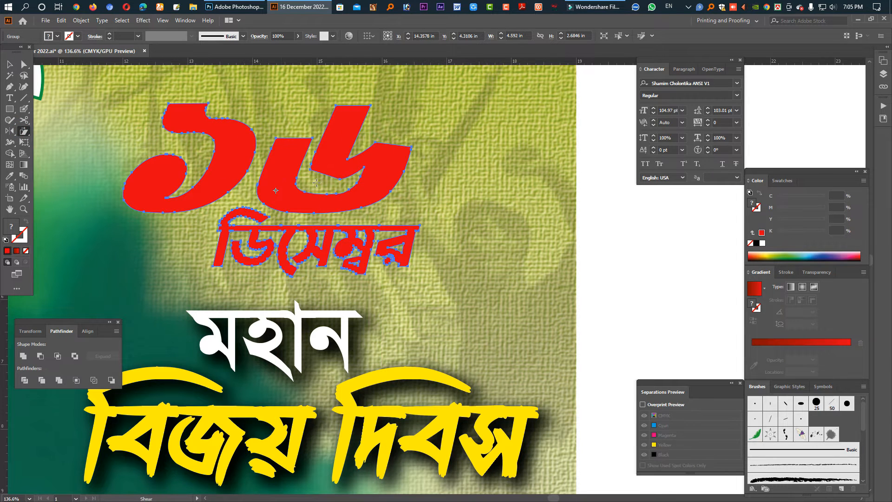
left_click_drag(372, 158, 338, 205)
key("ctrl+z")
key("ctrl+z")
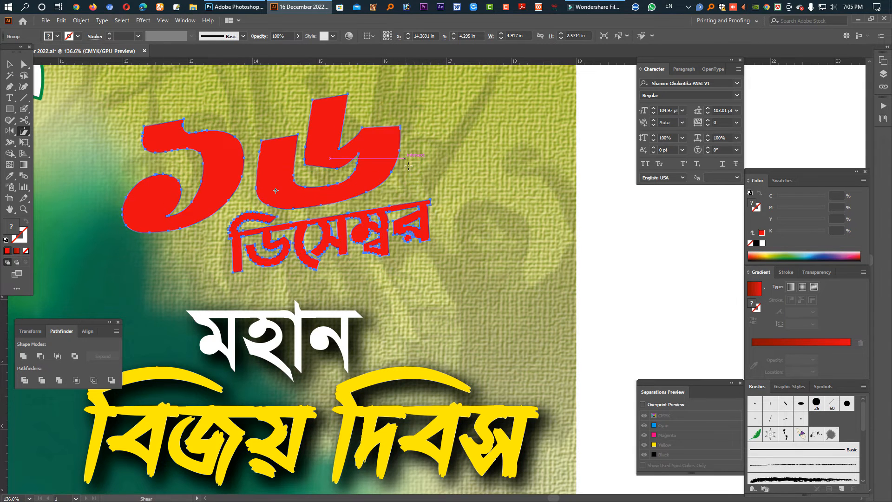
key("v")
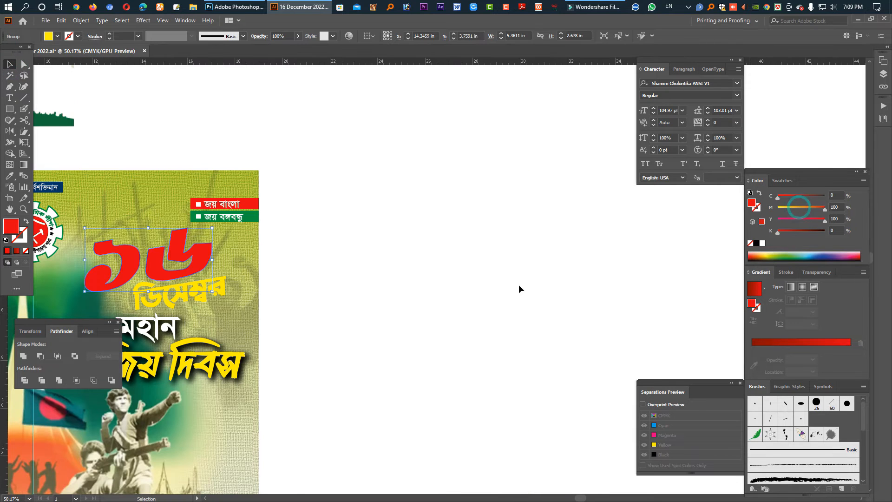
Try green (C 100, Y 100) as the fill of the yellow month word and undo the last color change.
left_click(194, 294)
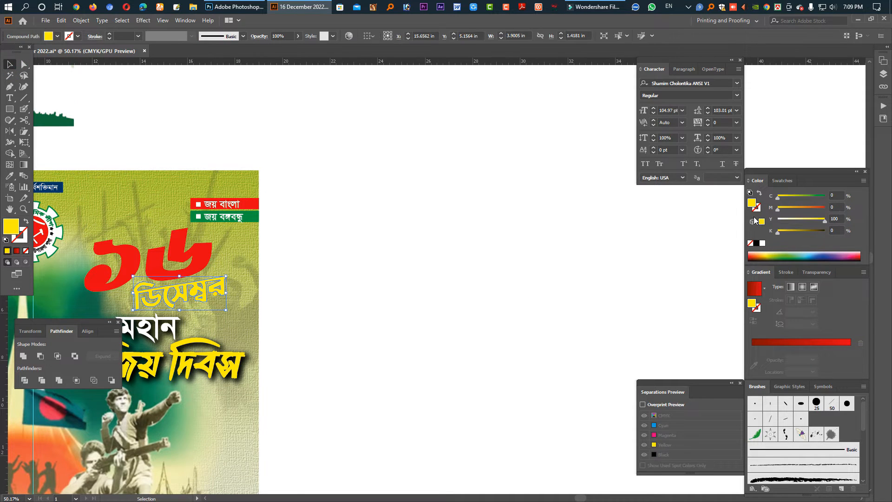
left_click_drag(786, 222, 777, 220)
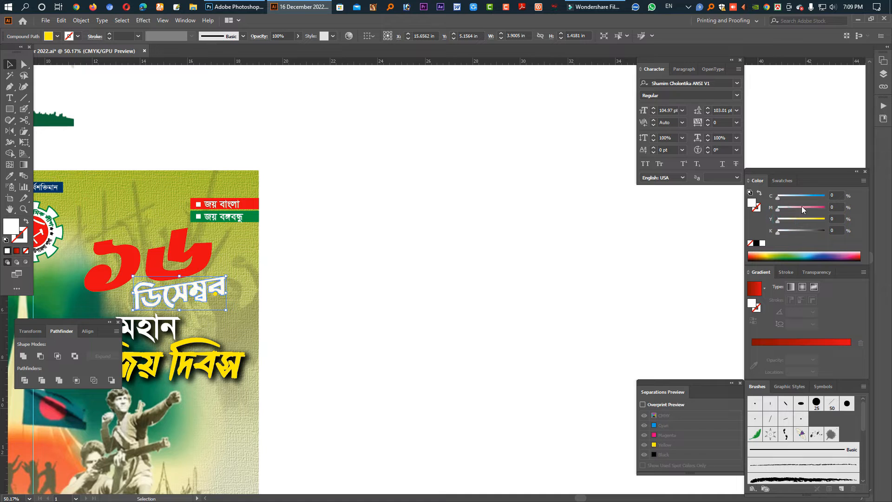
left_click(825, 195)
left_click(824, 219)
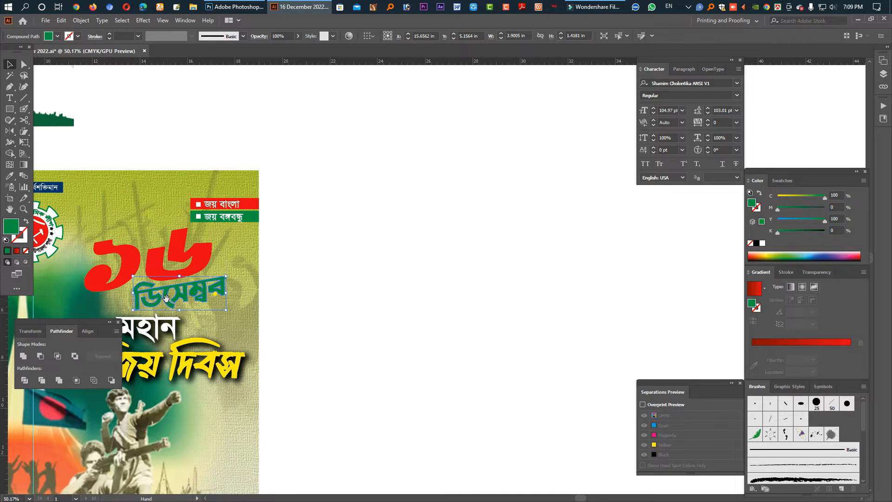
key("ctrl+z")
left_click_drag(166, 298, 508, 263)
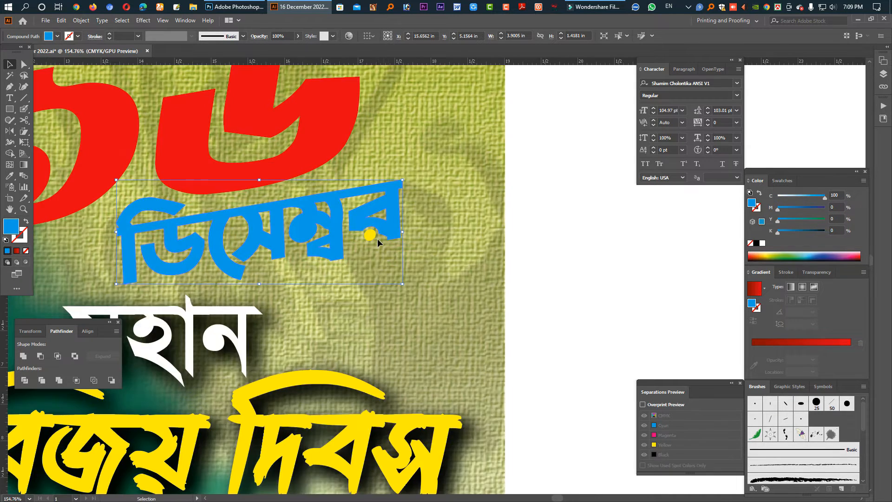
Group the month word with its separate yellow dot and apply the linear red gradient at 90°.
left_click_drag(377, 238, 370, 234)
key("ctrl+g")
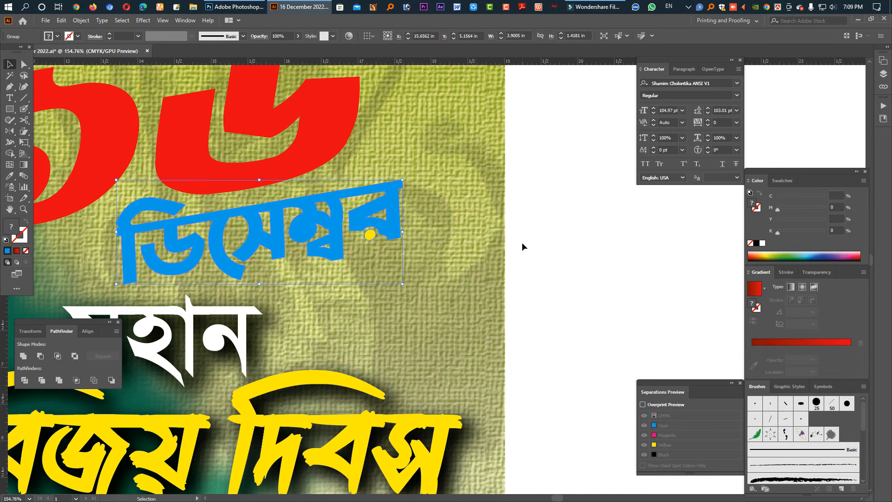
key("period")
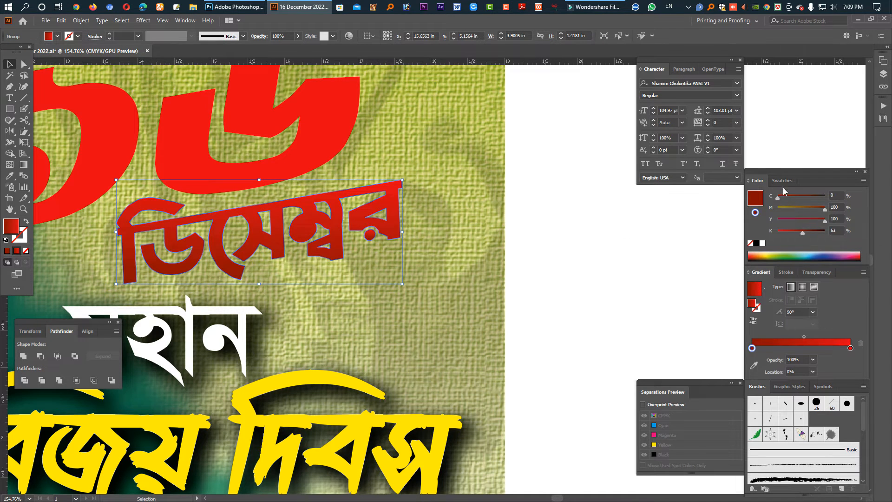
Replace both stops of the month word's gradient with green and darken the starting stop.
left_click(781, 181)
left_click_drag(829, 210, 850, 348)
left_click_drag(830, 212, 753, 348)
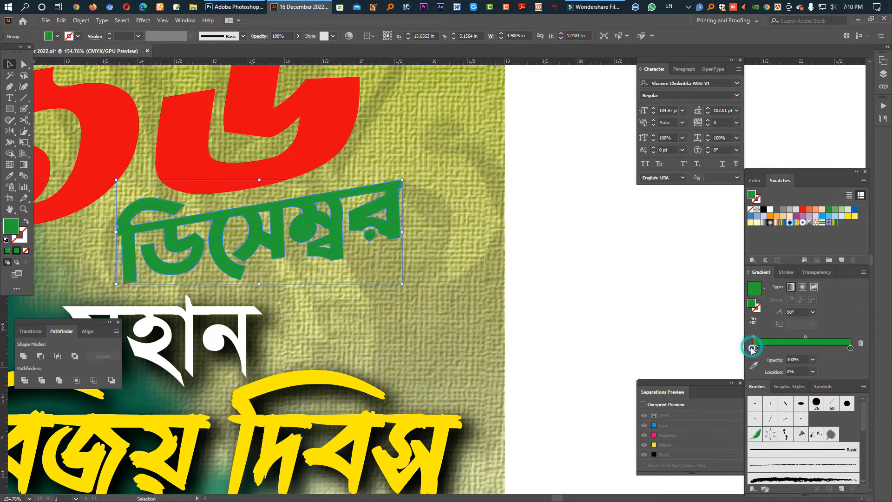
left_click(756, 181)
left_click(801, 232)
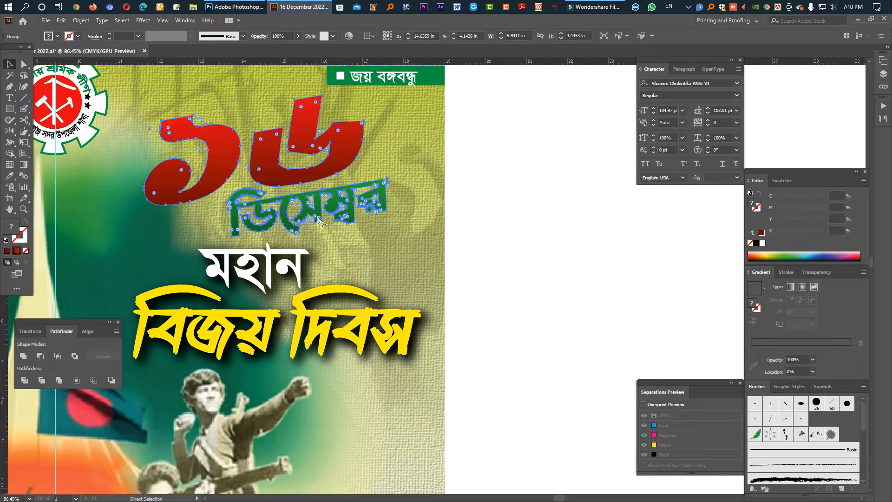
Give the date title's backing copy a white fill and a 1 pt white stroke with the 3 pt Round brush.
left_click(763, 243)
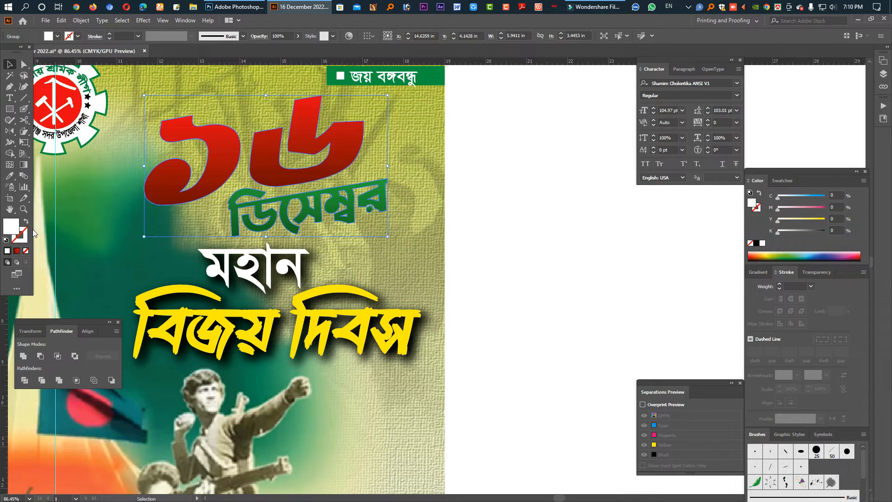
key("d")
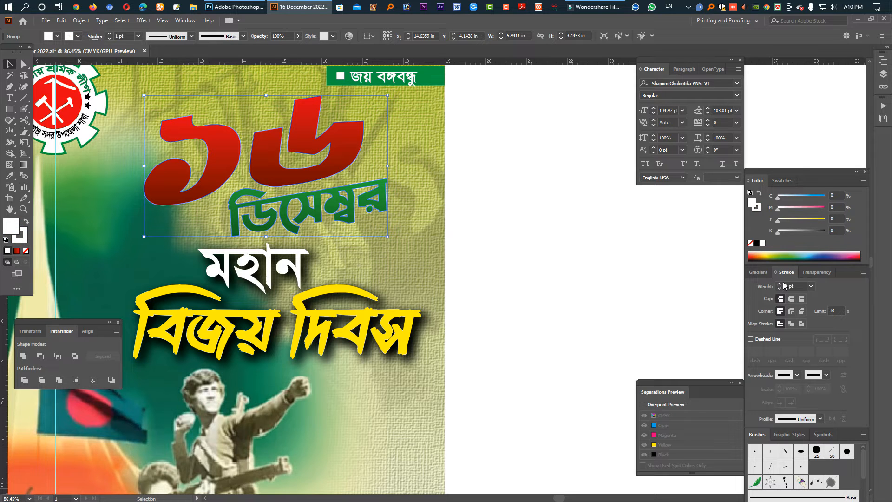
left_click(218, 39)
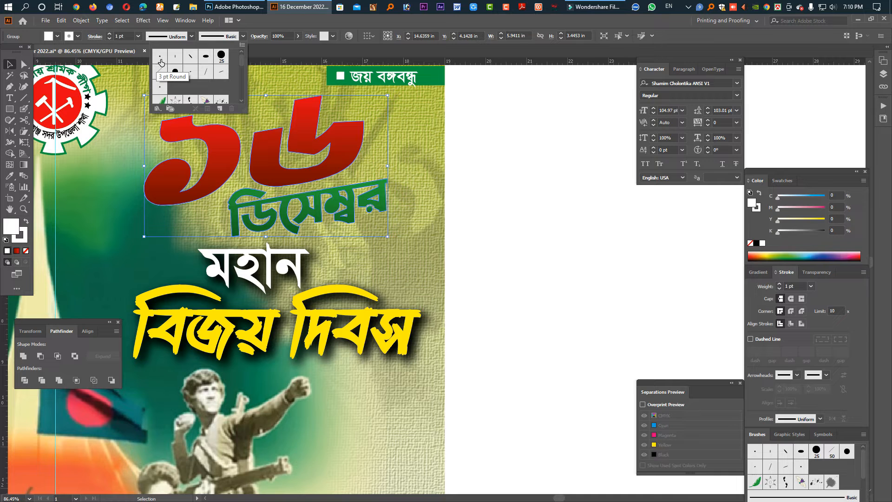
left_click(160, 59)
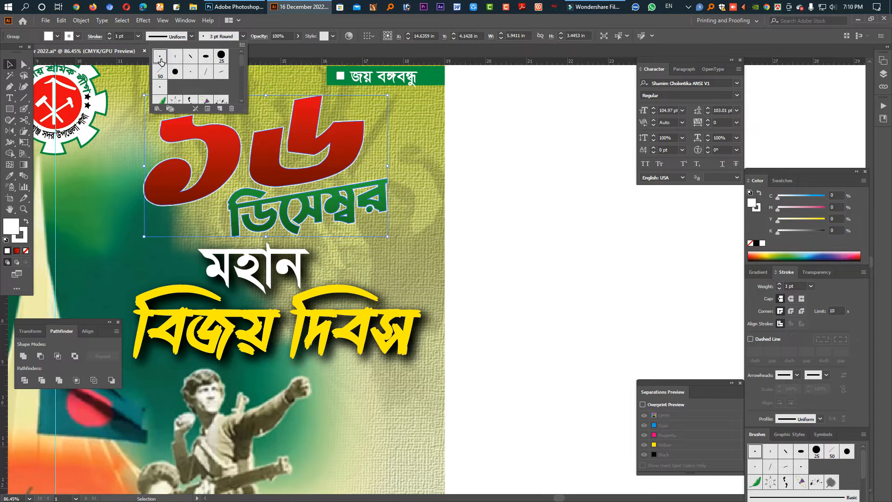
Try the 10 pt Oval and Touch Calligraphic brushes on the white outline, and return to 3 pt Round.
left_click(205, 58)
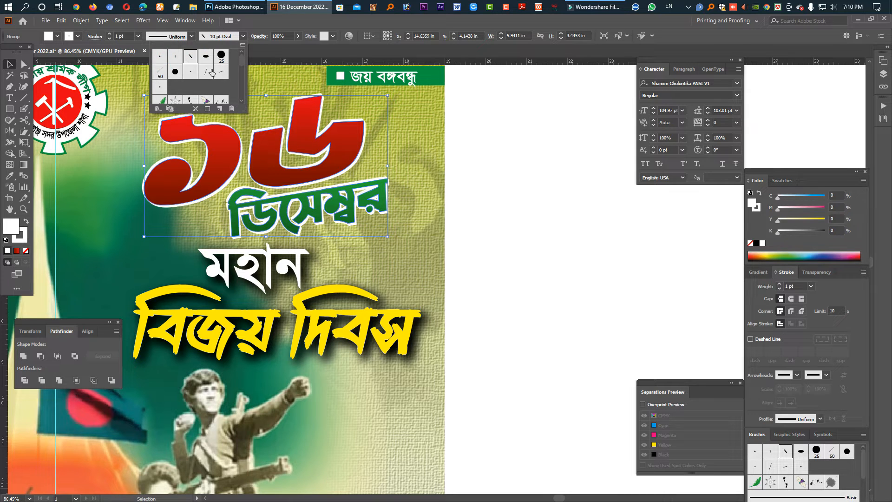
left_click(204, 59)
left_click(175, 72)
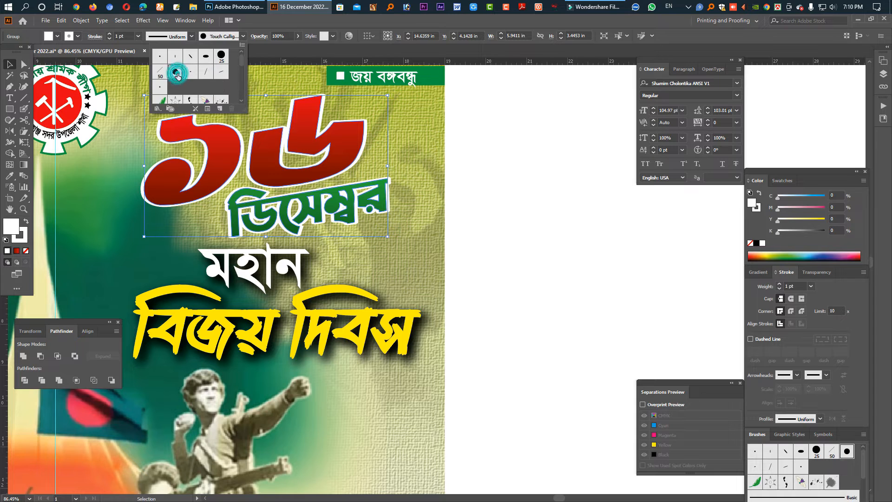
left_click(160, 58)
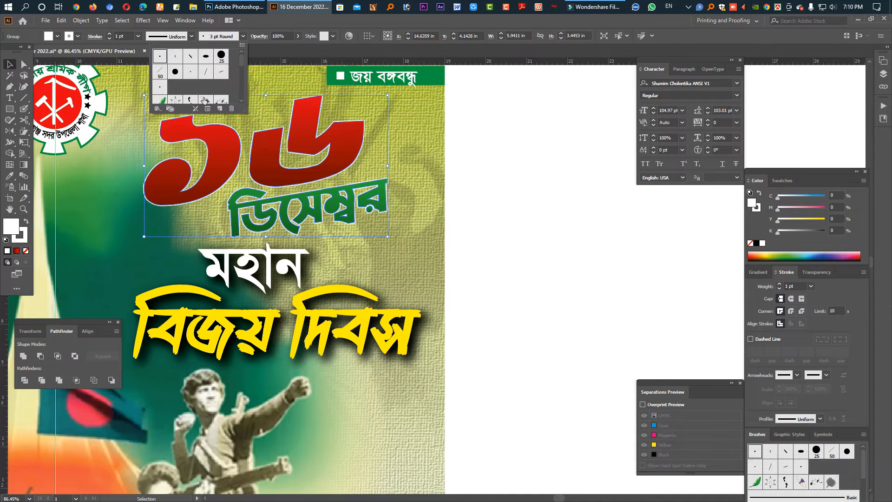
Increase the white outline's stroke weight to 4 pt.
left_click(781, 284)
left_click(781, 284)
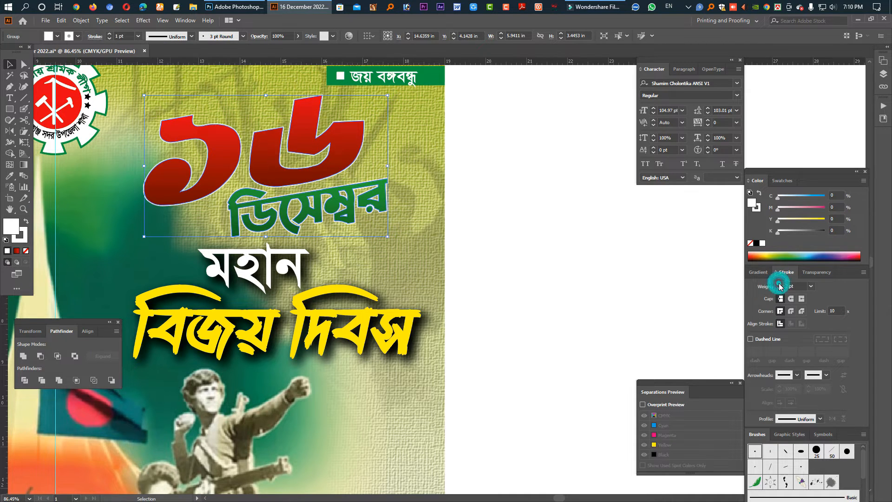
left_click(781, 284)
left_click(780, 285)
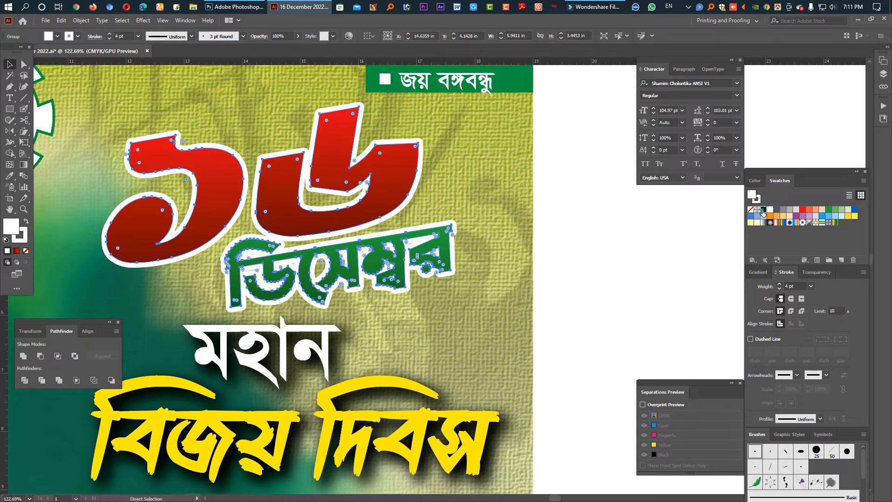
Make the rear copy of the date title black and offset it about 0.1 in down and 0.1 in right.
left_click(763, 209)
key("v")
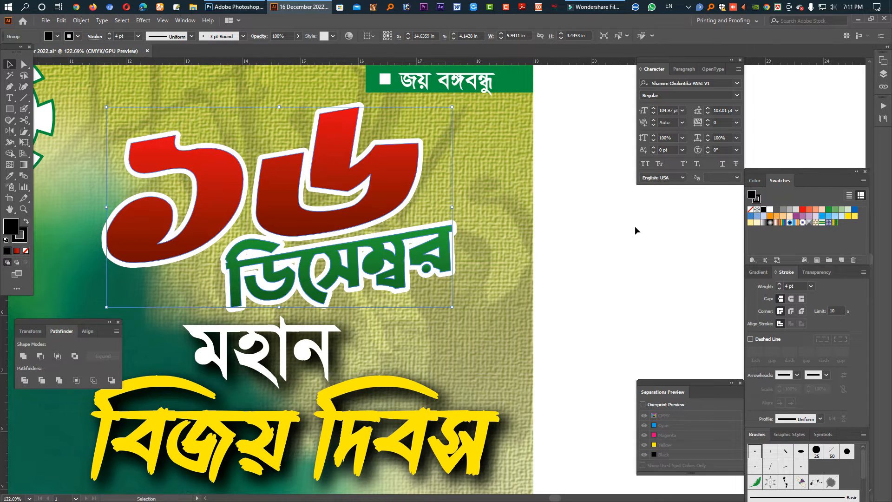
key("Down")
key("Down")
key("Down")
key("Down")
key("Down")
key("Down")
key("Down")
key("Right")
key("Right")
key("Right")
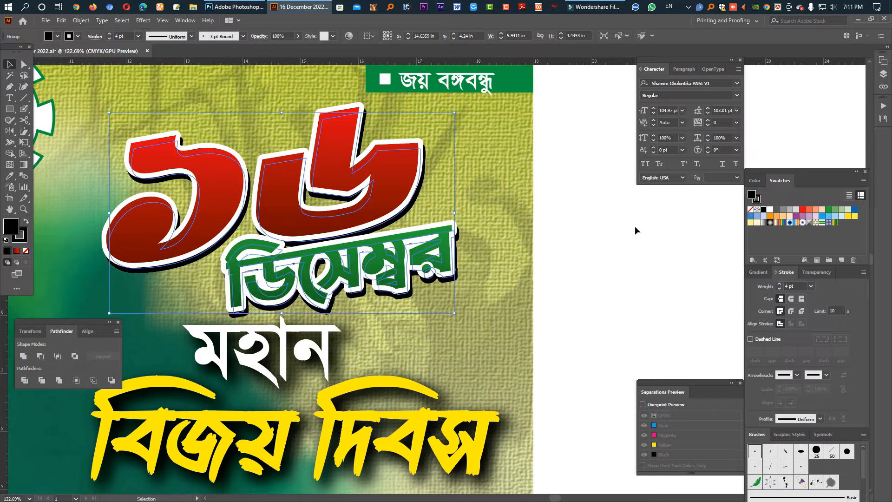
key("Right")
key("Right")
key("Right")
key("Right")
key("Right")
key("Right")
key("Right")
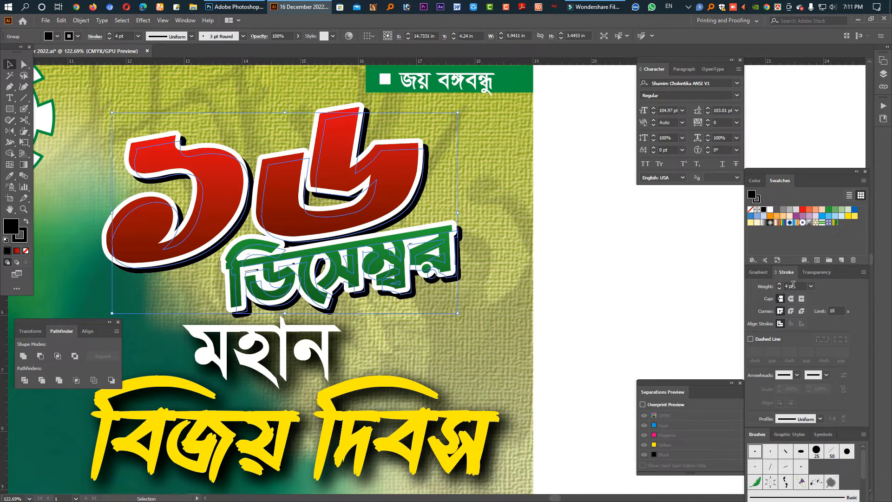
Lower the black shadow copy's opacity to 20% and deselect it.
left_click(814, 274)
left_click_drag(827, 286, 765, 289)
type("50")
key("Return")
type("20")
key("Return")
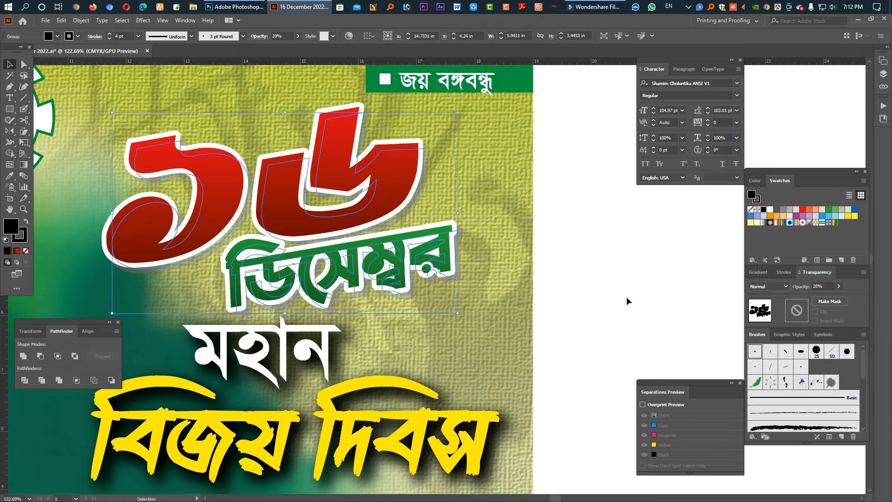
left_click(632, 270)
left_click_drag(566, 343, 401, 210)
key("ctrl+z")
left_click(524, 199)
Unlock all objects and move the large clipped portrait up to about Y 19.89 in, keeping it flush with the poster's right edge.
left_click_drag(482, 342, 487, 263)
left_click_drag(383, 305, 369, 305)
left_click_drag(408, 361, 408, 187)
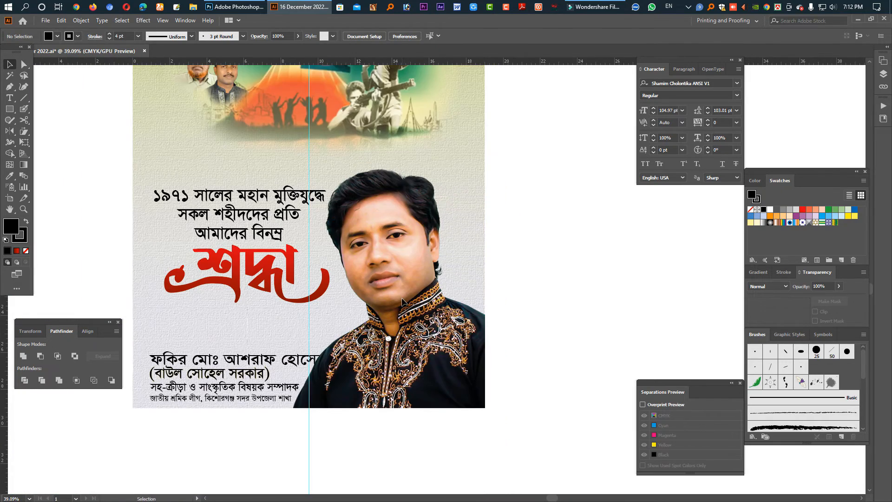
left_click(401, 298)
key("ctrl+alt+2")
left_click(577, 286)
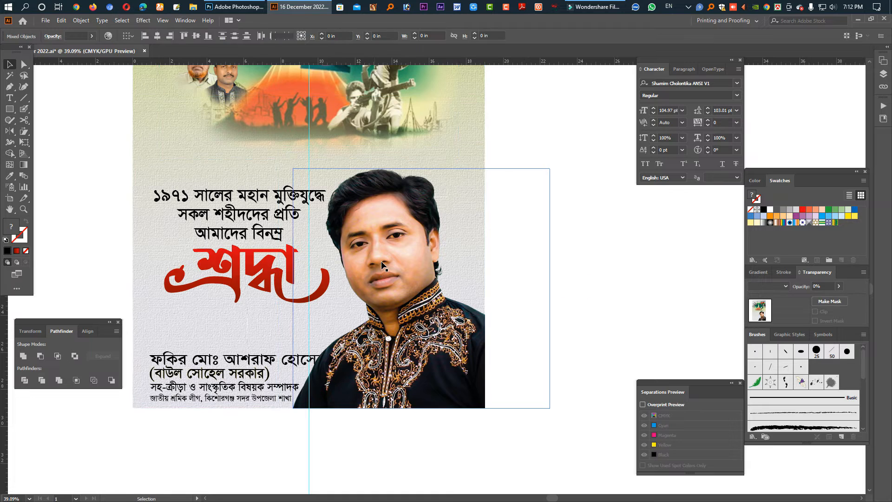
left_click_drag(389, 271, 399, 238)
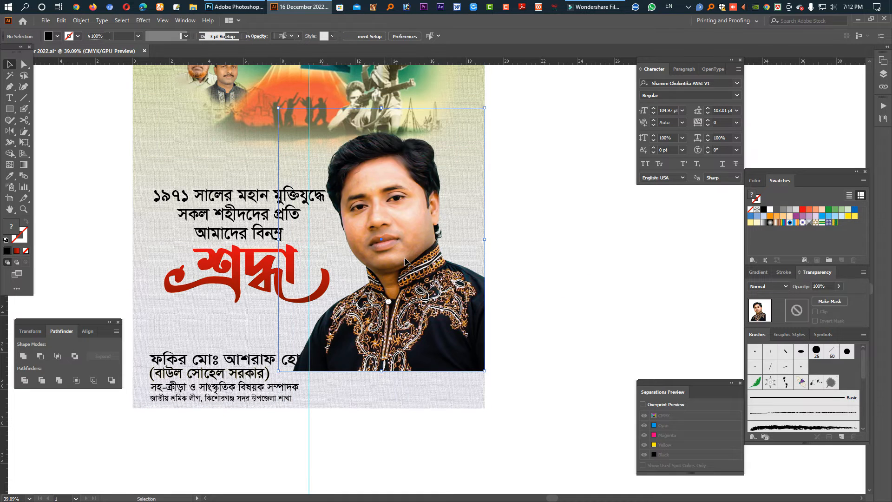
Move the black name and designation text block off the poster onto the blank canvas below it.
left_click_drag(369, 406, 376, 316)
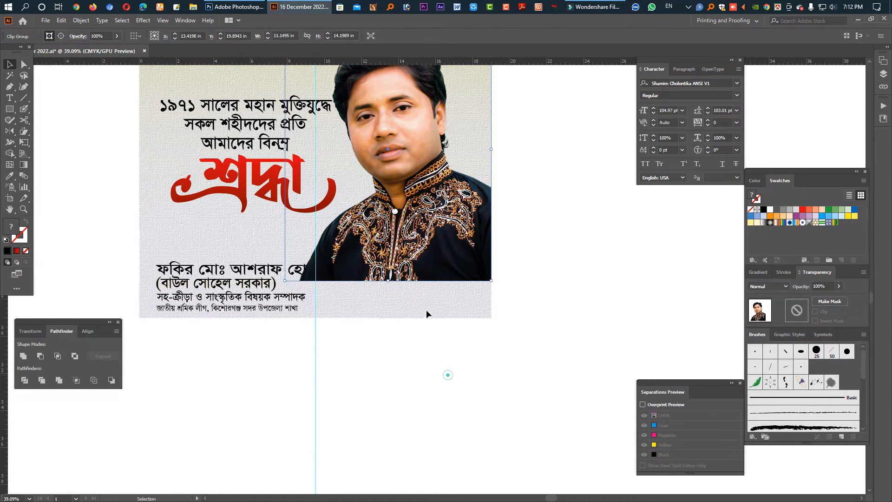
left_click(247, 343)
left_click(211, 292)
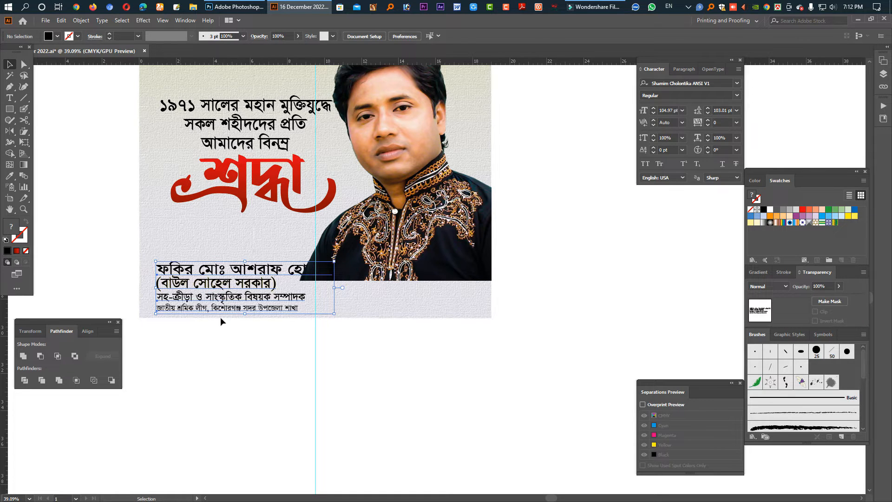
left_click_drag(235, 290, 269, 316)
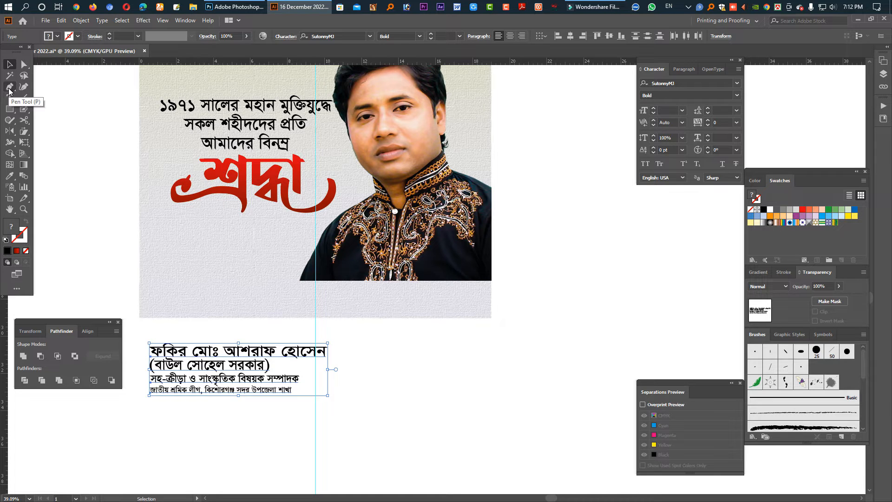
Draw a black rectangle 19 in wide and about 4.38 in tall across the bottom of the poster.
left_click(9, 109)
left_click_drag(140, 237, 491, 318)
left_click(24, 86)
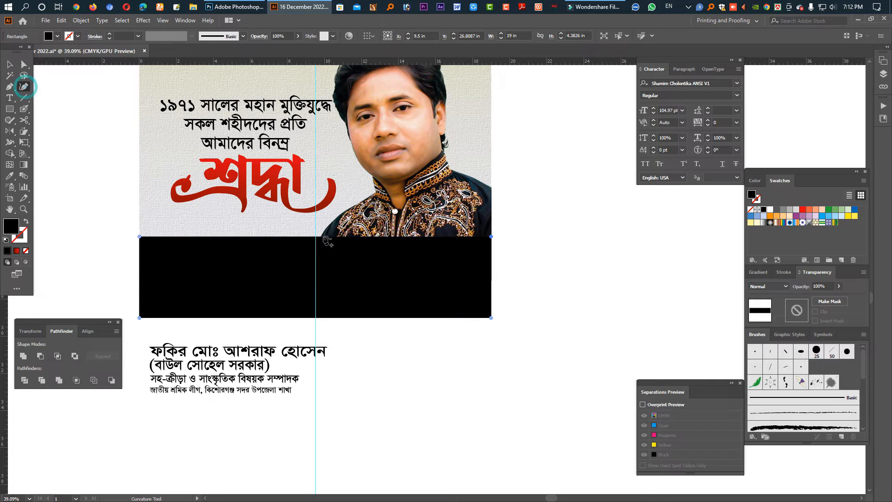
left_click_drag(343, 238, 417, 264)
key("ctrl+z")
Lower the black rectangle's top-right corner point to about Y 26.4 in so its top edge slopes down.
key("a")
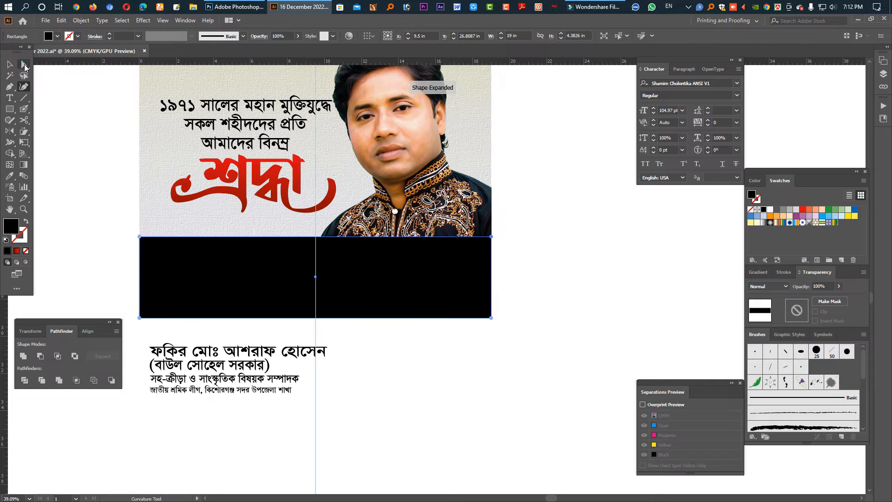
left_click(548, 246)
left_click_drag(491, 241, 491, 269)
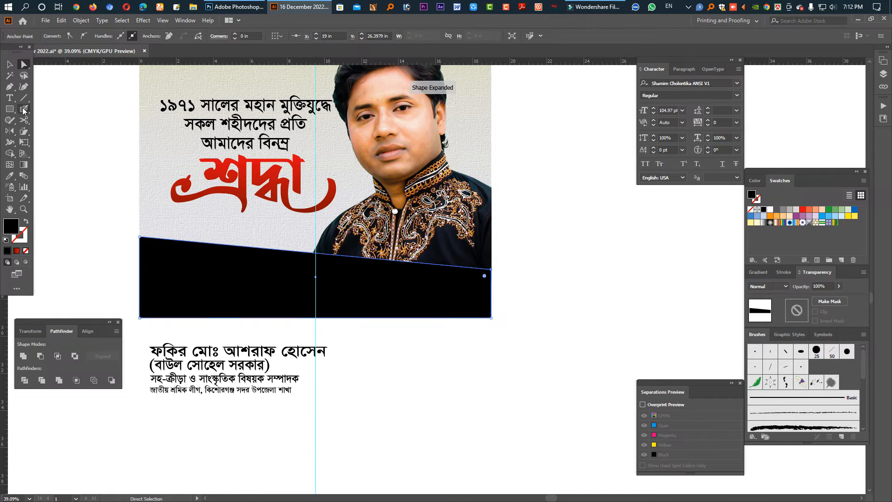
Bend the shape's sloping top edge into an S-shaped wave with the Curvature tool, raised at the left and dipping at the right.
left_click(24, 86)
left_click_drag(316, 253, 316, 271)
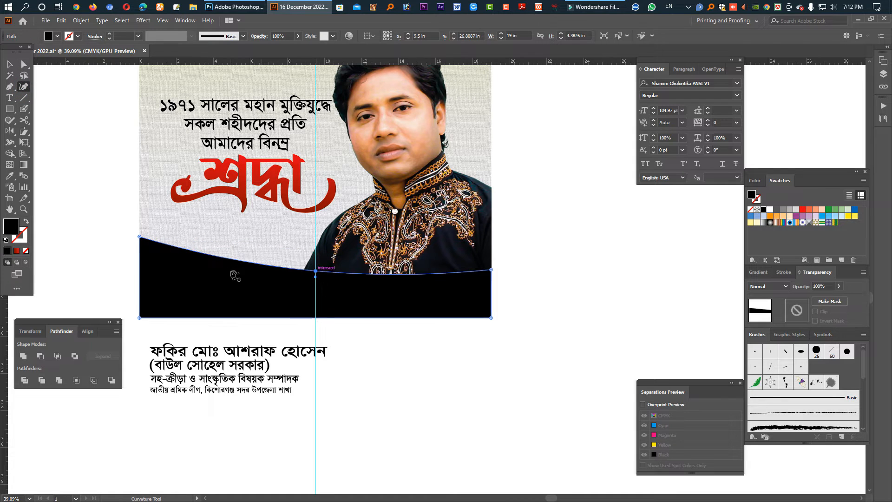
mouse_move(394, 274)
left_mouse_down()
mouse_move(385, 278)
mouse_move(399, 290)
left_mouse_up()
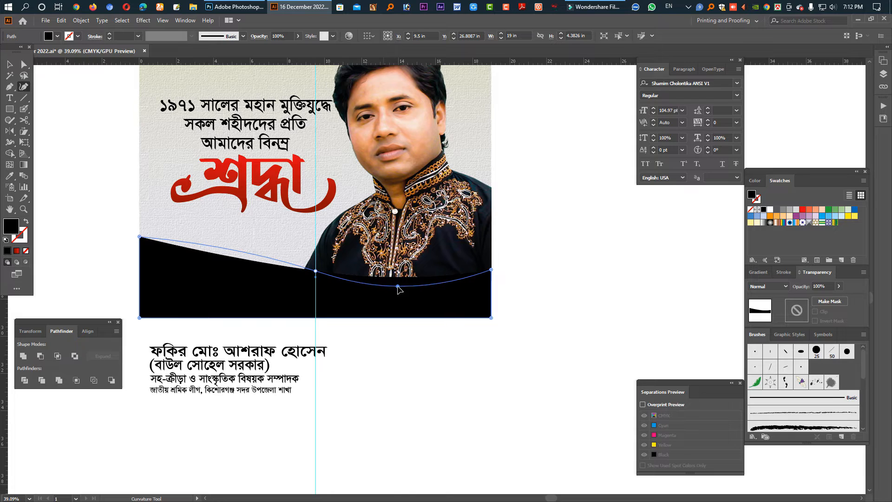
left_click_drag(220, 246, 215, 236)
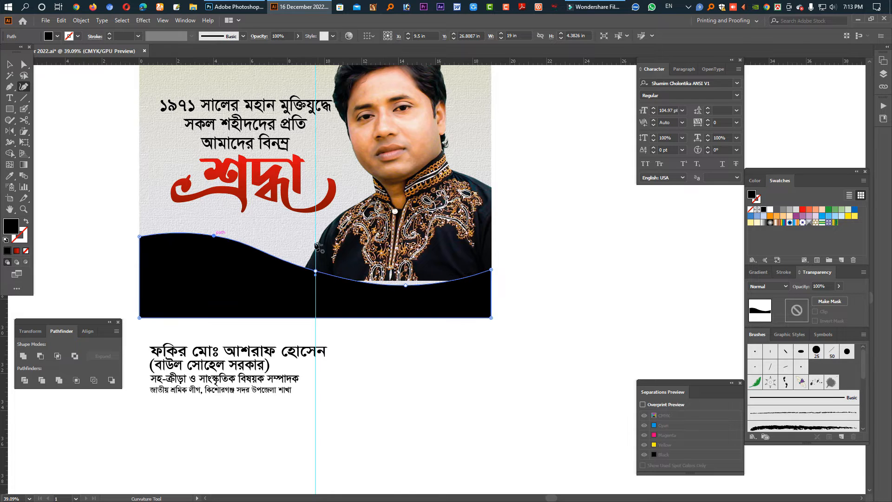
Shift the black wave shape slightly up and extend its bottom edge to the poster's lower edge, about 4.93 in tall overall.
key("a")
left_click(99, 163)
left_click_drag(452, 312, 434, 333)
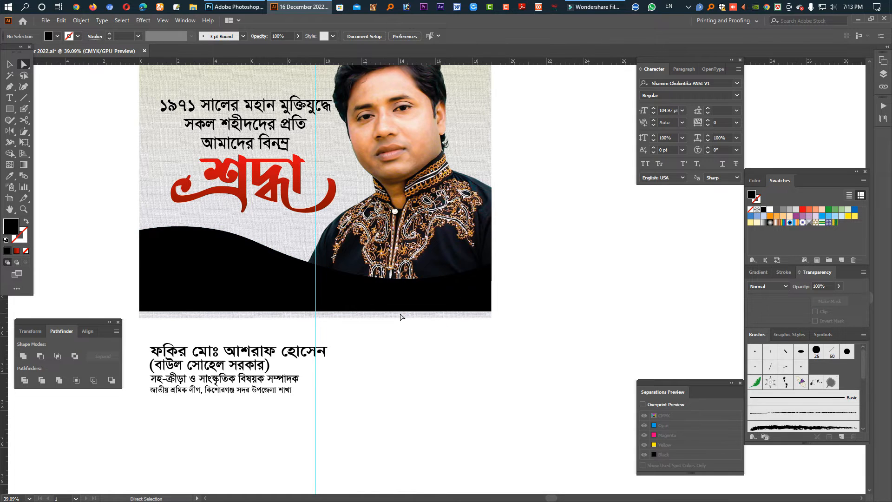
key("v")
left_click(400, 314)
key("a")
Fill the wave shape with the green gradient sampled from the "ডিসেম্বর" title.
key(".")
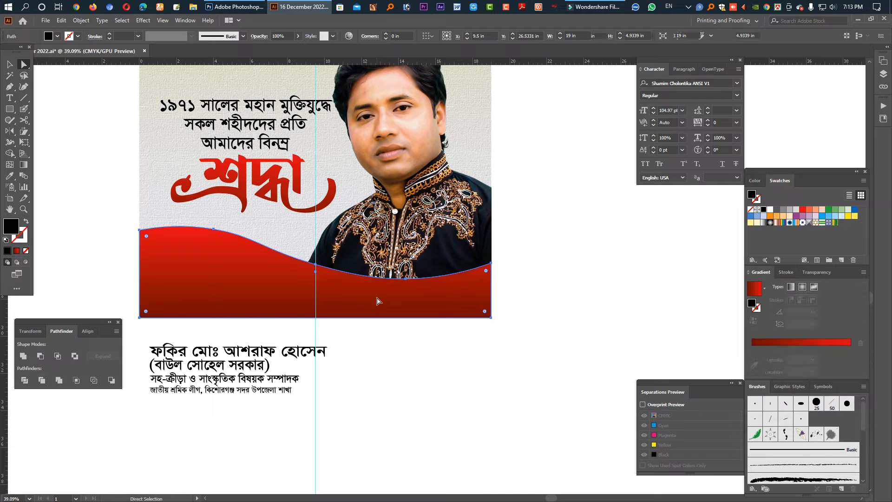
left_click(755, 180)
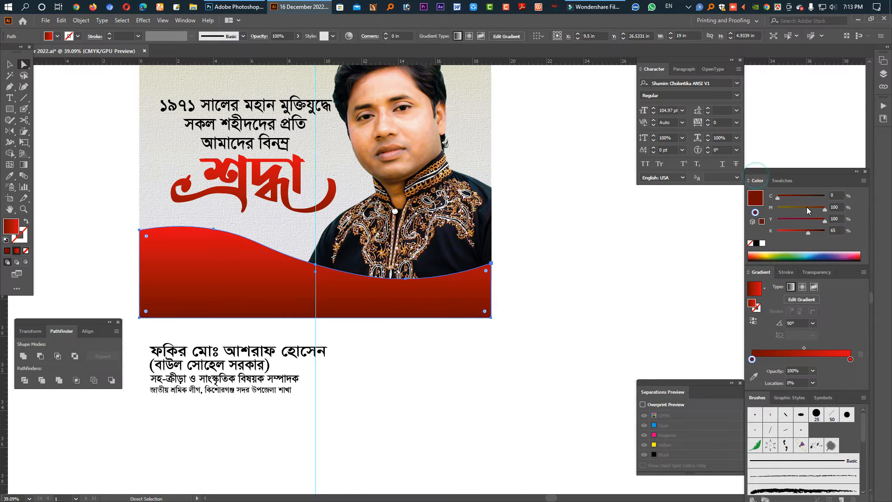
left_click(9, 176)
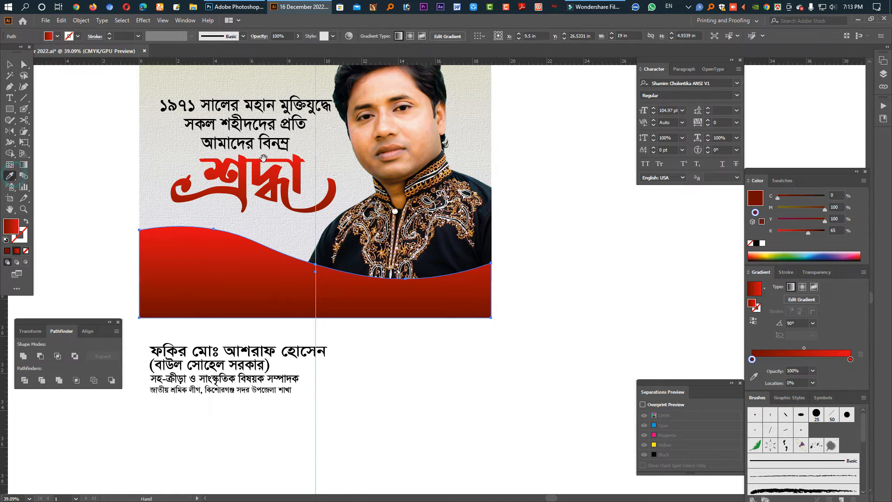
left_click_drag(300, 115, 316, 230)
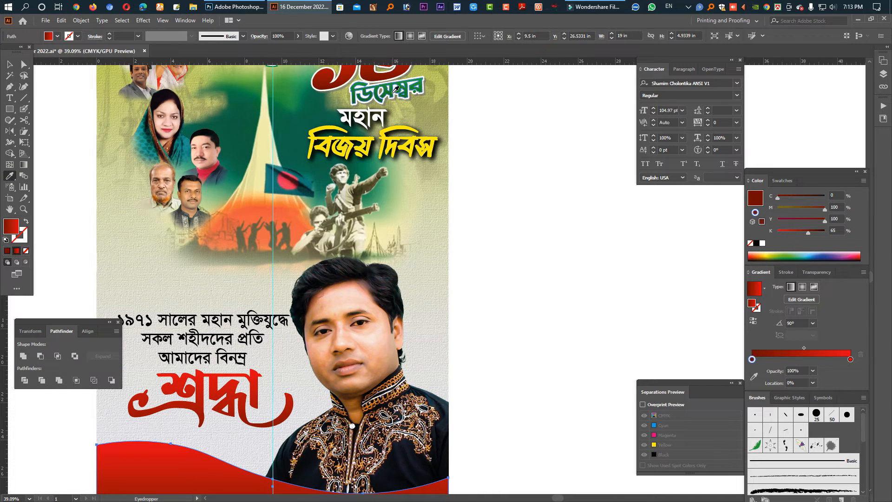
left_click(392, 92)
scroll(279, 279, "down", 5)
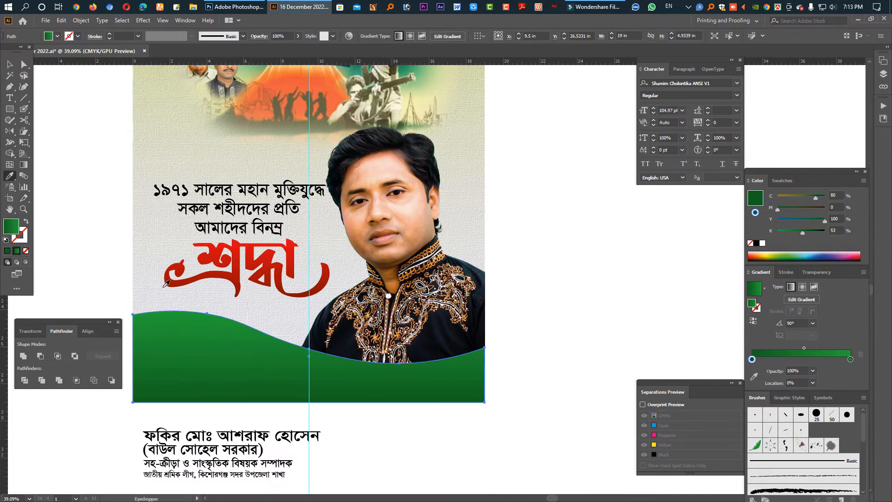
Add a rear copy of the green wave, extended upward to about 5.49 in tall, with a light gray to green gradient.
left_click(9, 64)
key("v")
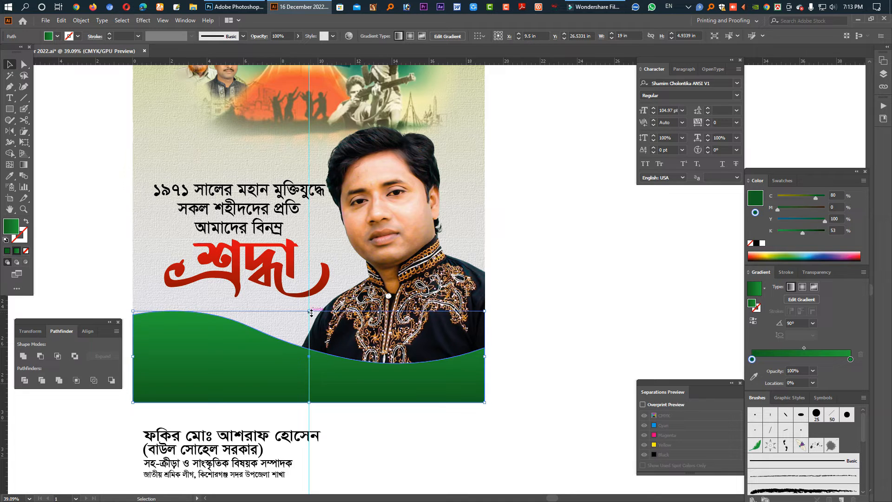
left_click_drag(311, 313, 309, 300)
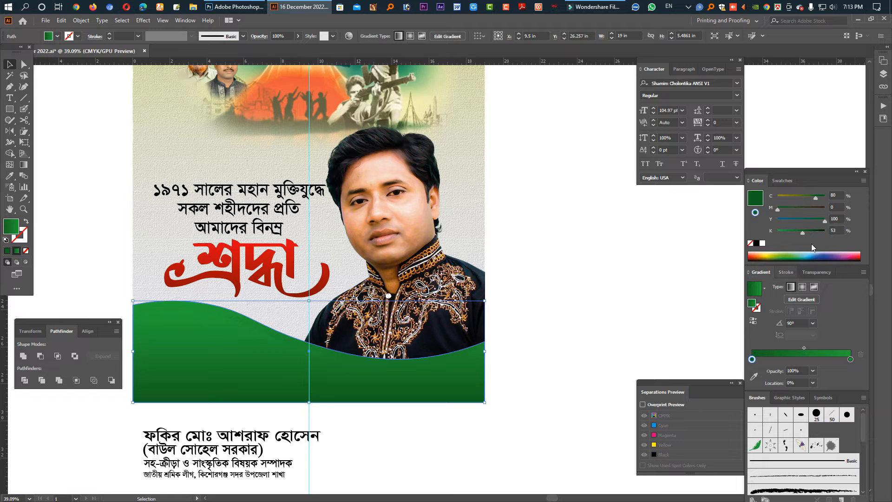
left_click(780, 181)
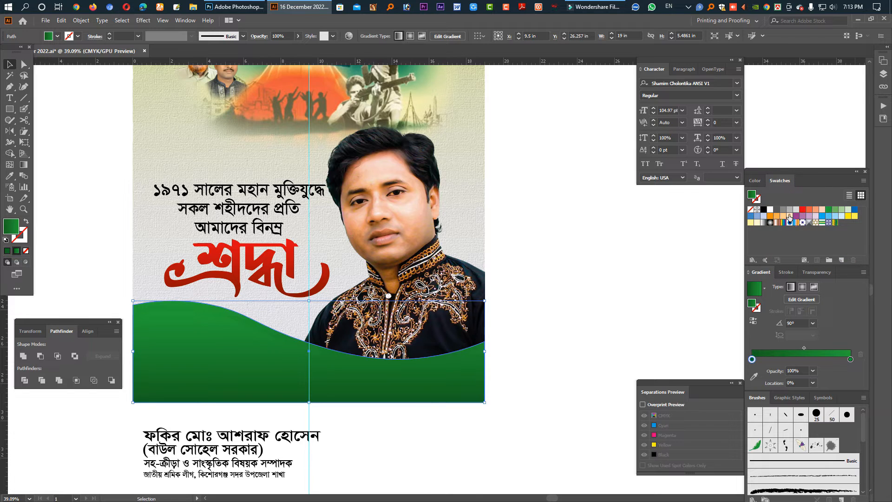
left_click_drag(798, 212, 752, 359)
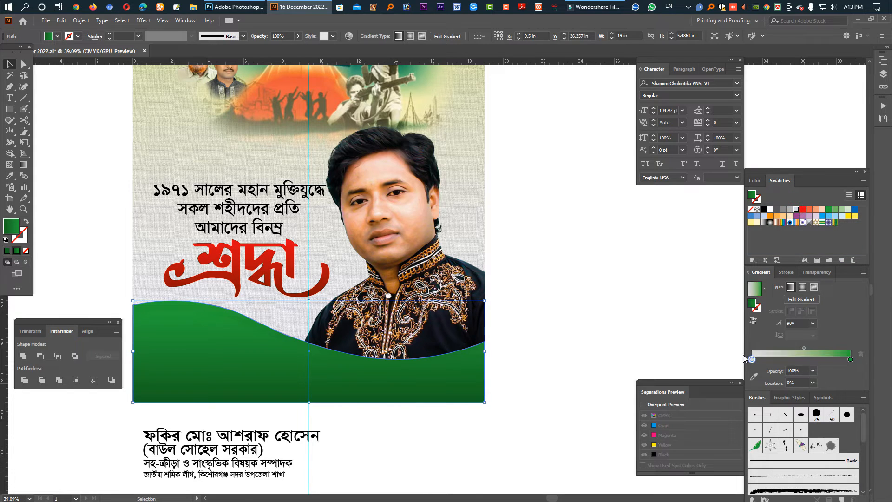
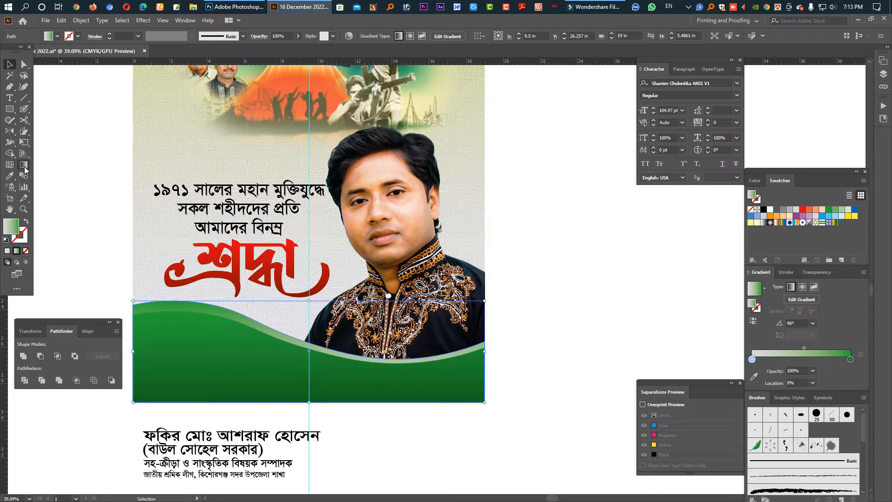
Hide the panels and delete the parenthesised second name line from the text below the poster.
key("Tab")
left_click(263, 358)
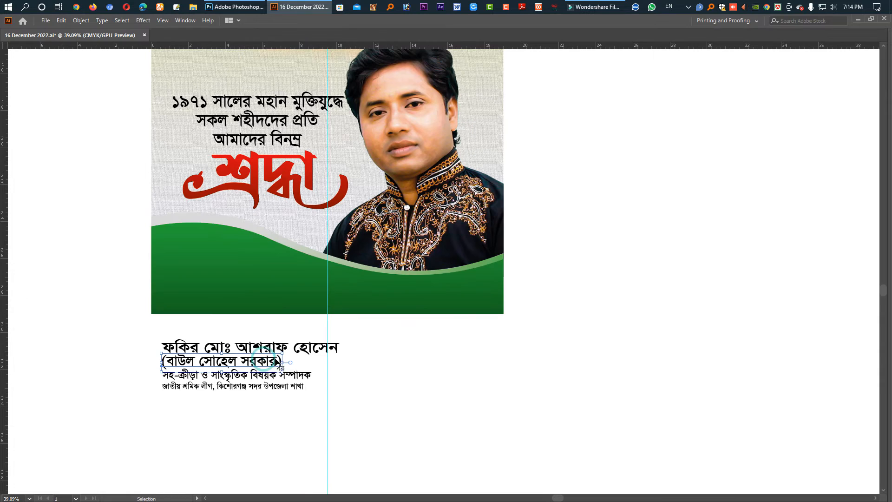
key("Delete")
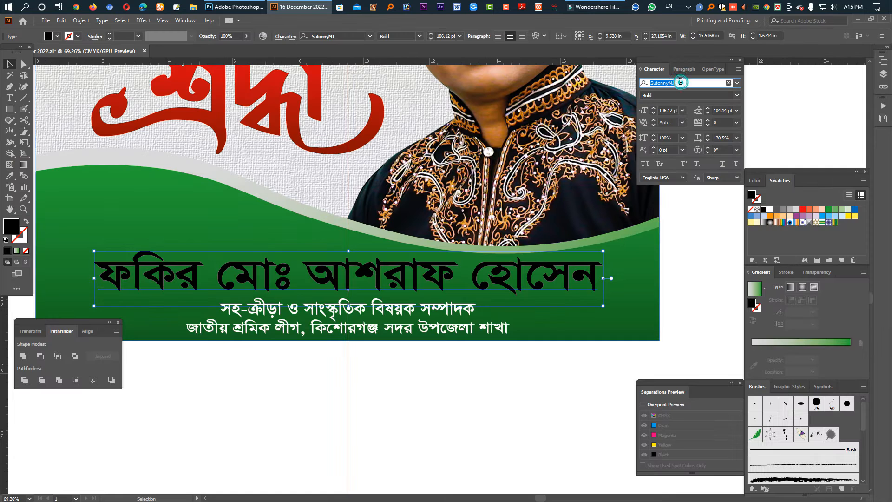
Set the large name line's font to Shokuntola ANSI and stretch the line to about 2.41 in tall.
left_click(681, 81)
type("Sh")
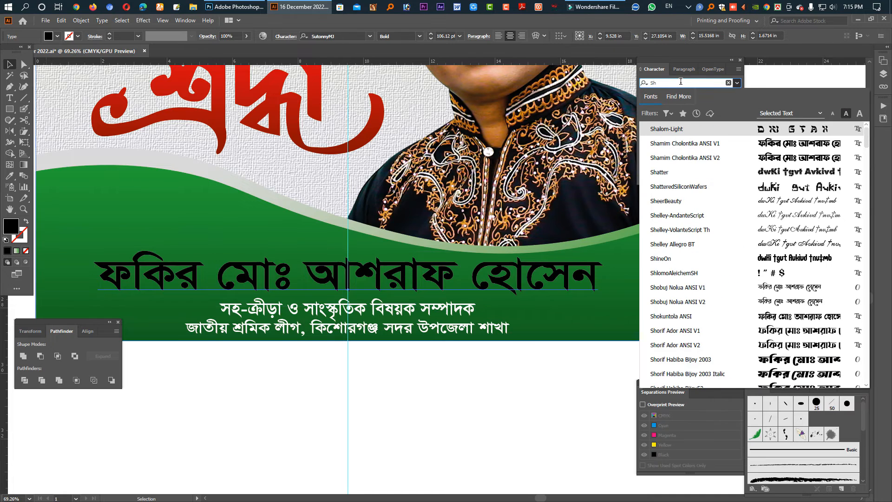
left_click(671, 316)
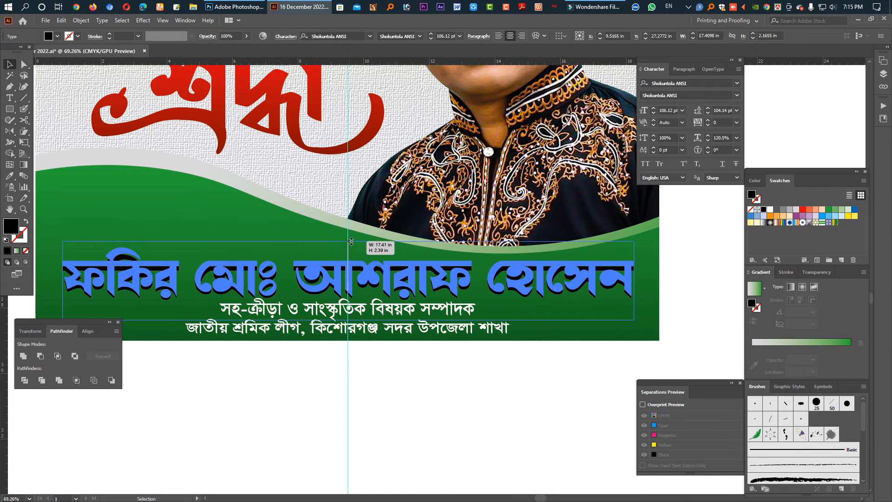
key("Up")
key("Up")
key("Up")
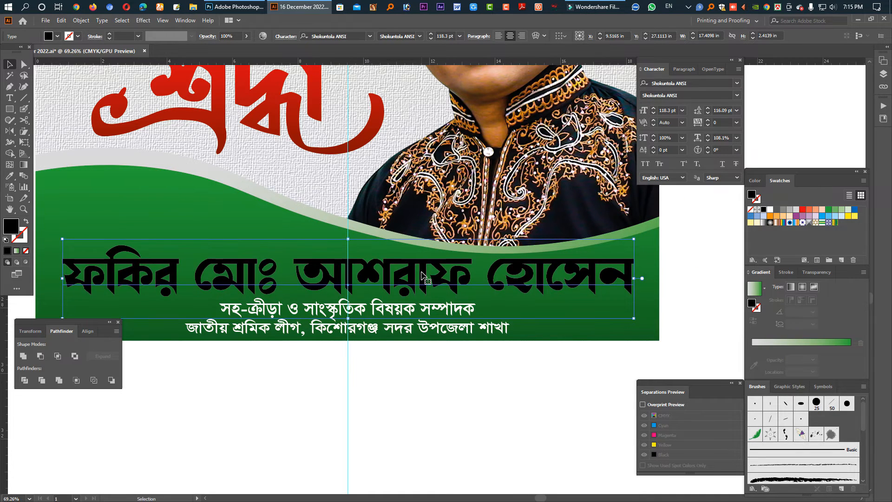
Convert the name line to outlines and scale it down to about 16.57 in wide, keeping it centred.
key("ctrl+shift+o")
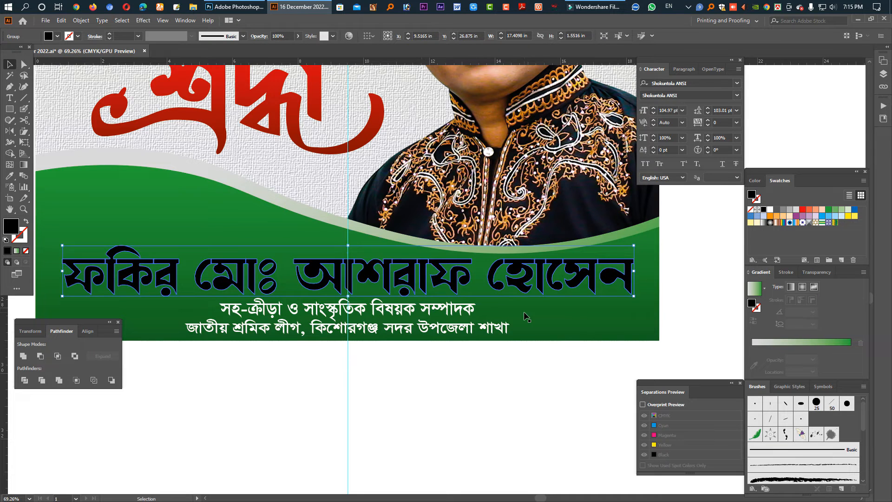
mouse_move(635, 274)
left_mouse_down()
mouse_move(655, 274)
mouse_move(622, 272)
left_mouse_up()
key("Up")
key("Up")
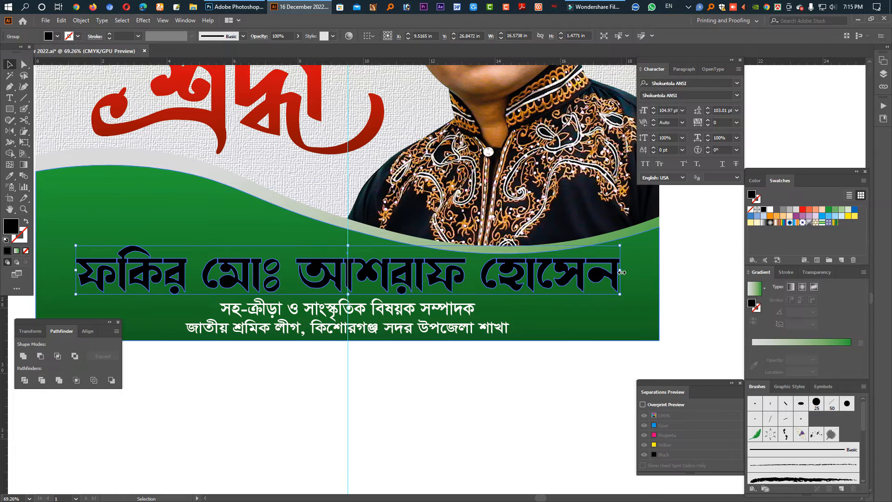
Fill the outlined name with a gradient from yellow to orange.
key("period")
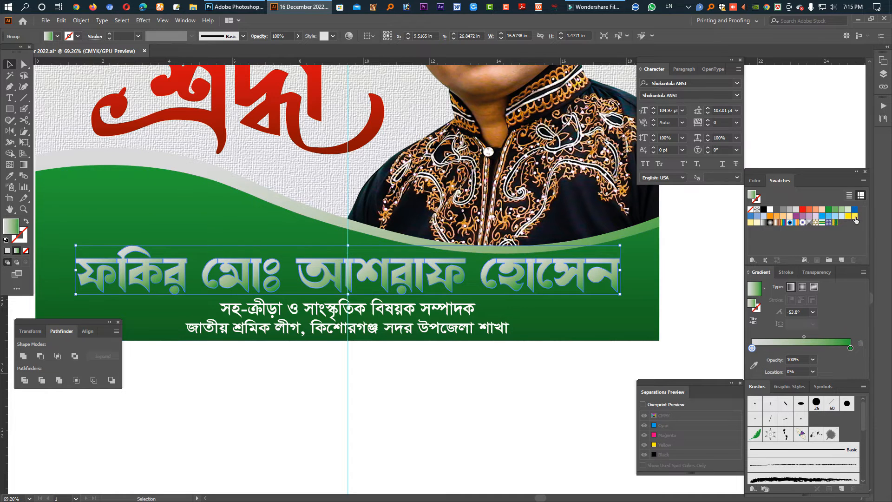
left_click_drag(855, 217, 752, 348)
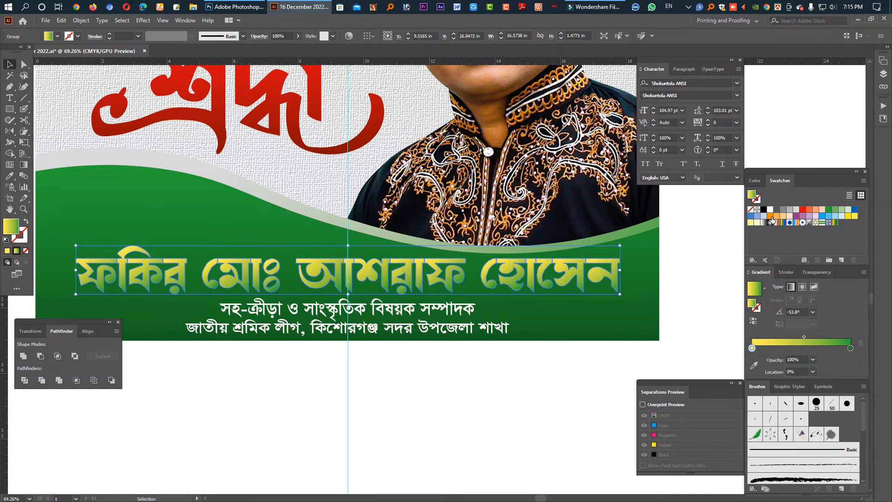
left_click_drag(771, 218, 850, 348)
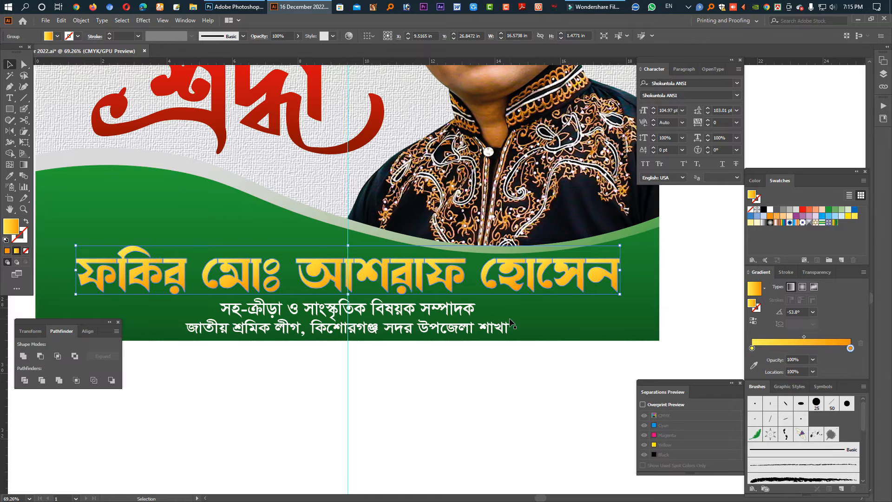
Set the outlined name's gradient angle to 0°.
double_click(800, 312)
type("0")
key("Return")
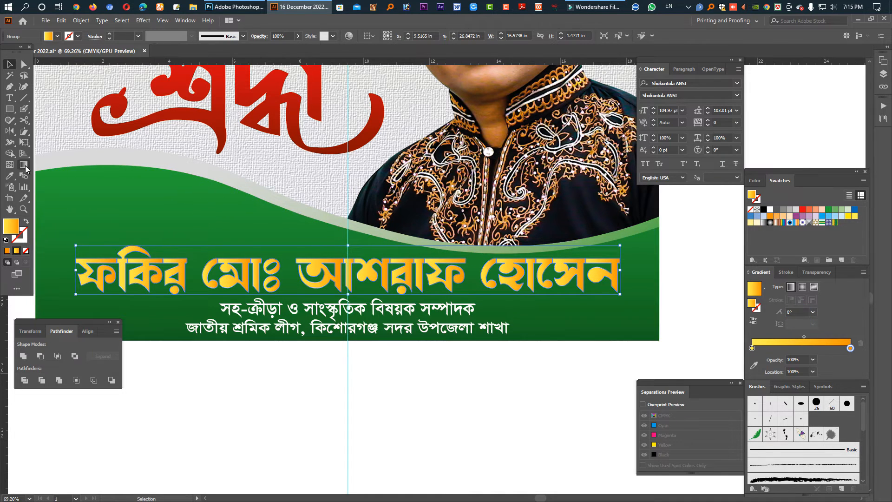
Set the outlined name's gradient angle to 90°.
double_click(800, 312)
type("90")
key("Return")
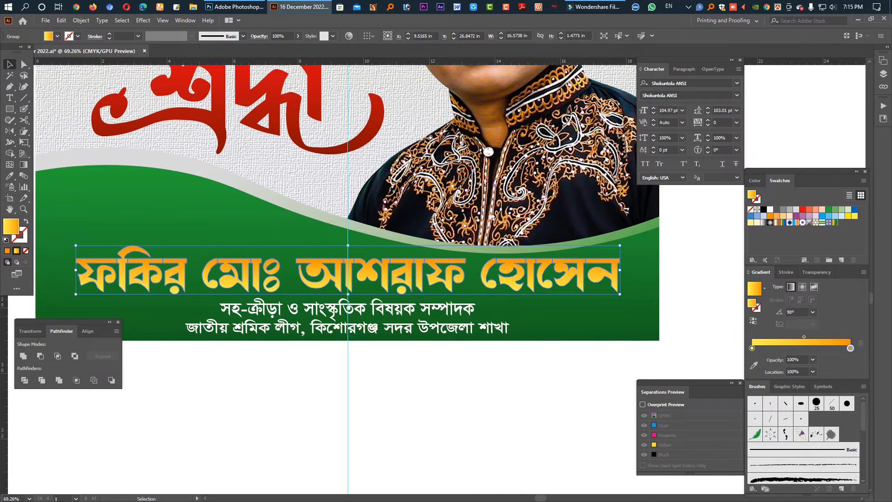
Increase the yellow component of the name gradient's yellow stop and set the orange stop's magenta to 55%.
left_click(753, 348)
left_click(755, 180)
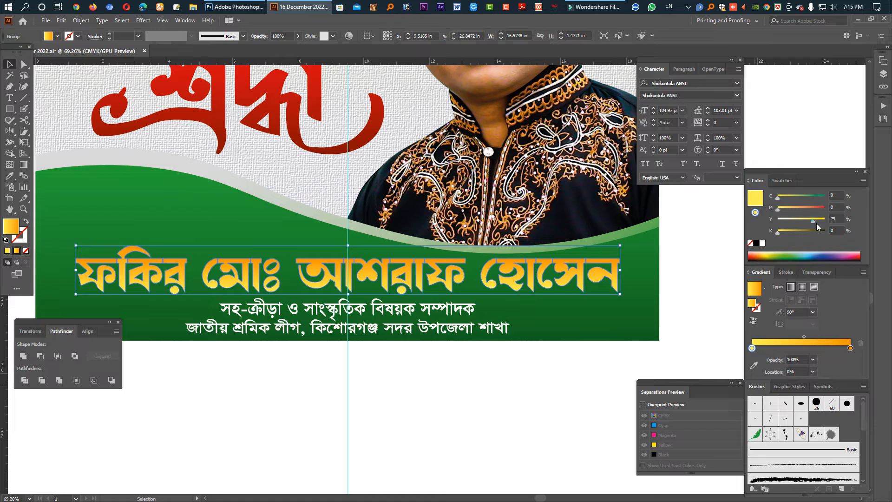
left_click_drag(817, 224, 840, 251)
left_click(850, 348)
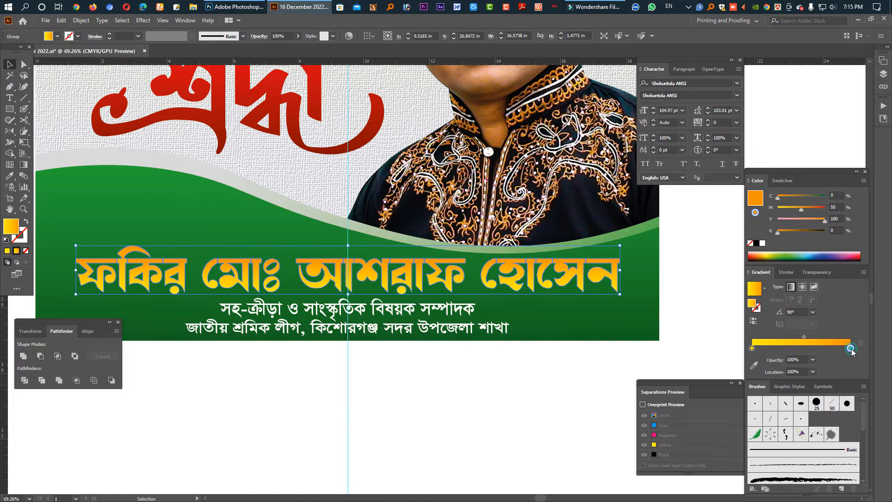
left_click_drag(800, 209, 804, 209)
Swap the name gradient's stops so it runs from orange to yellow.
left_click_drag(851, 348, 891, 350)
left_click_drag(777, 348, 713, 351)
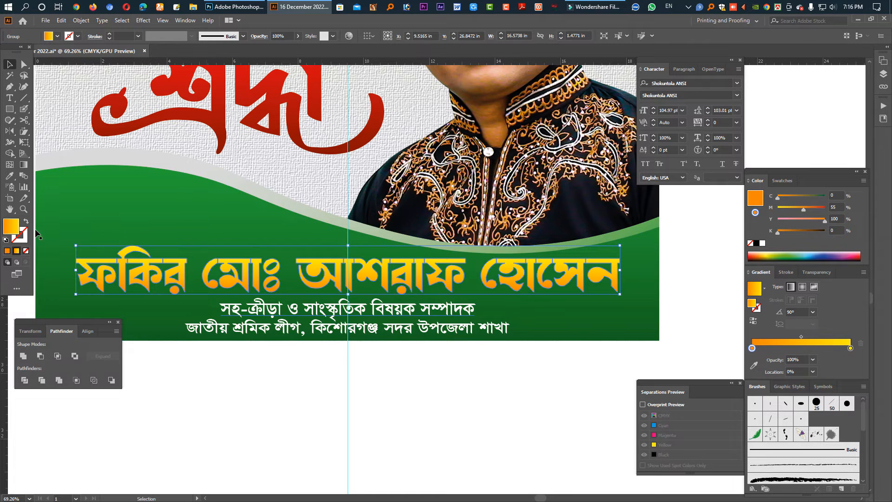
Redraw the name's gradient vertically at -90° across the lettering and change its orange stop to white.
left_click(23, 164)
left_click_drag(367, 266, 369, 309)
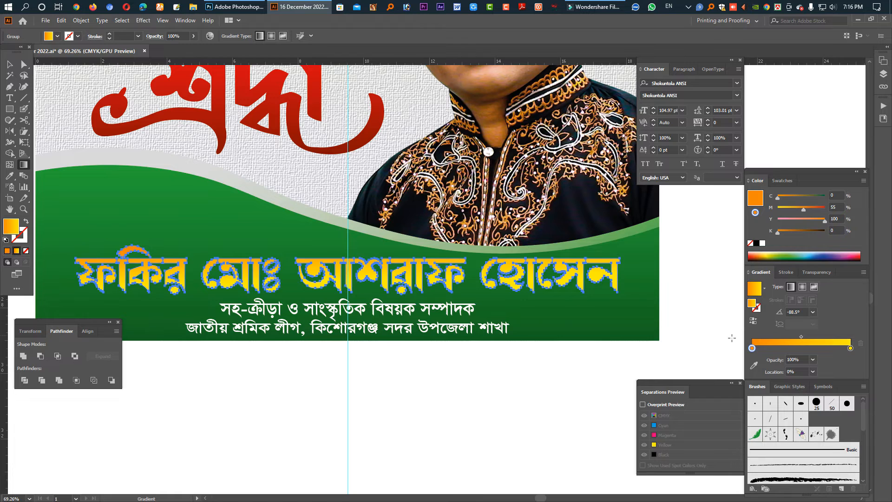
left_click_drag(412, 253, 424, 313)
left_click_drag(378, 291, 349, 291)
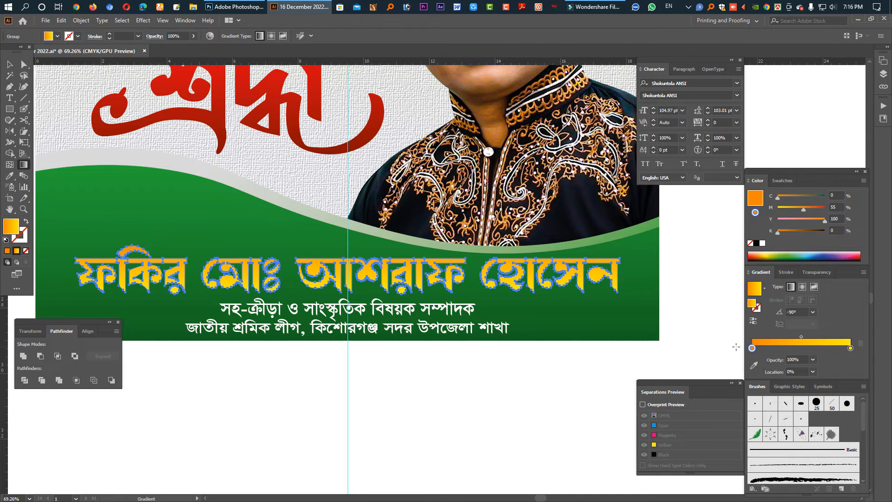
left_click(751, 349)
left_click(782, 183)
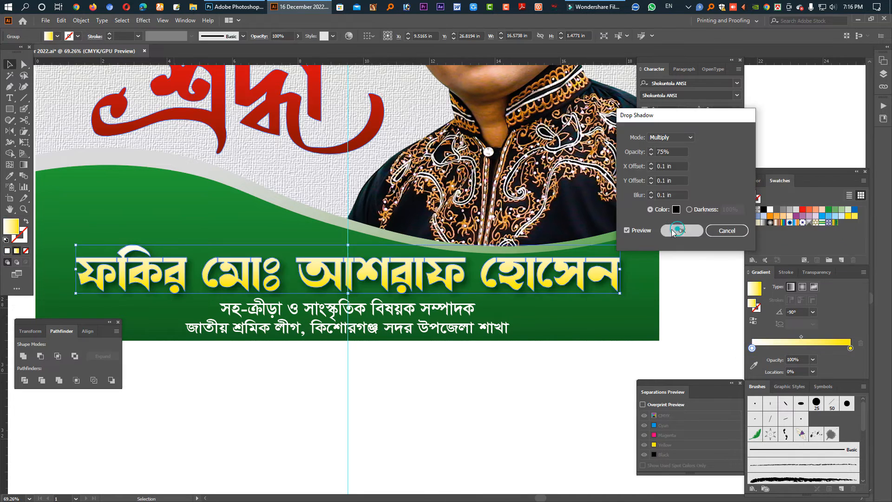
Apply a Multiply drop shadow to the name with 75% opacity, 0.1 in offsets and 0.1 in blur, and expand its appearance.
left_click(679, 230)
left_click(80, 21)
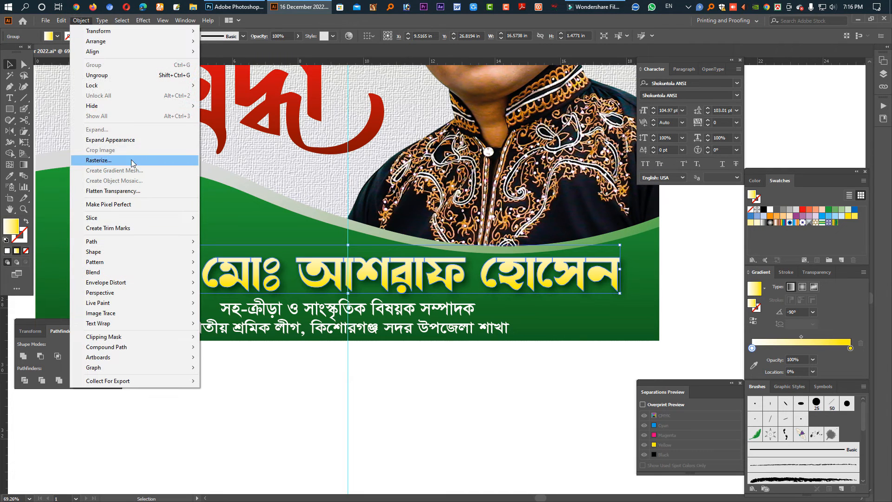
left_click(126, 140)
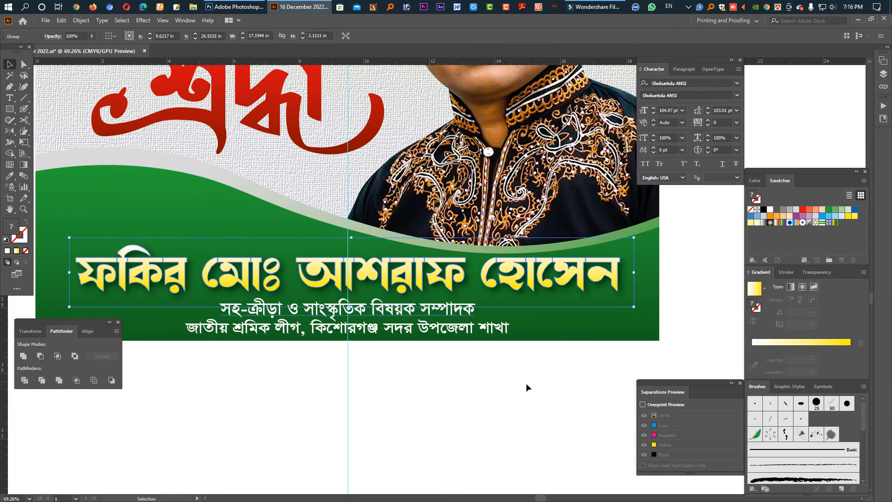
Darken the name's expanded shadow image and scale the name with its shadow down slightly about the centre.
key("a")
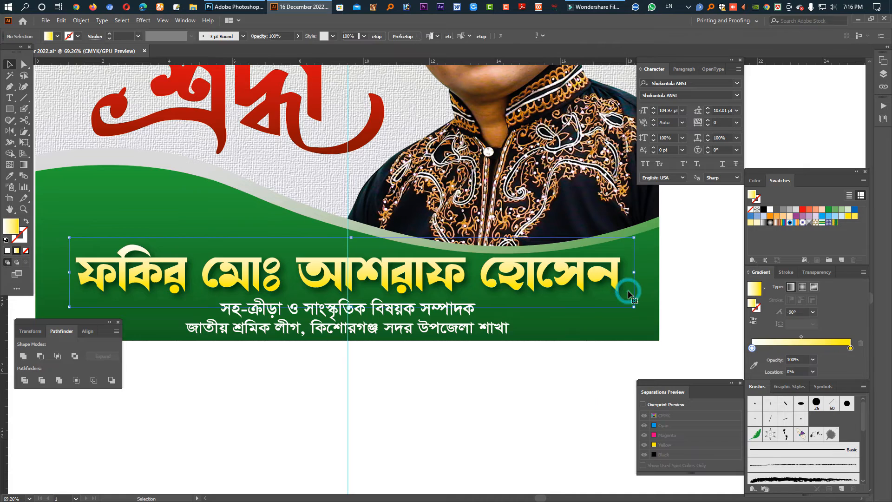
left_click(629, 294)
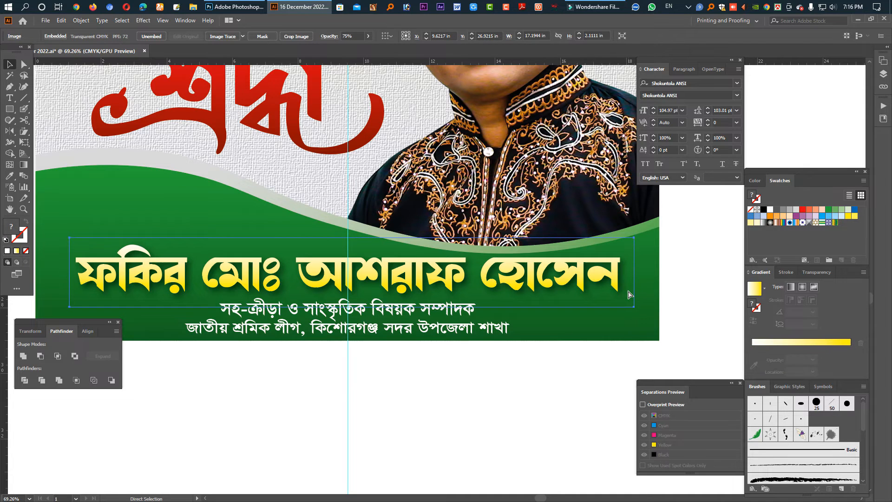
key("v")
left_click(442, 380)
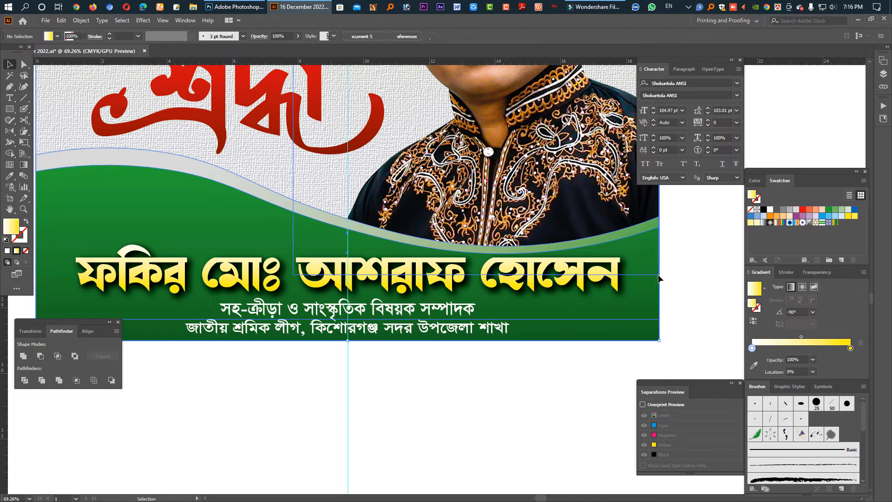
left_click_drag(691, 313, 572, 263)
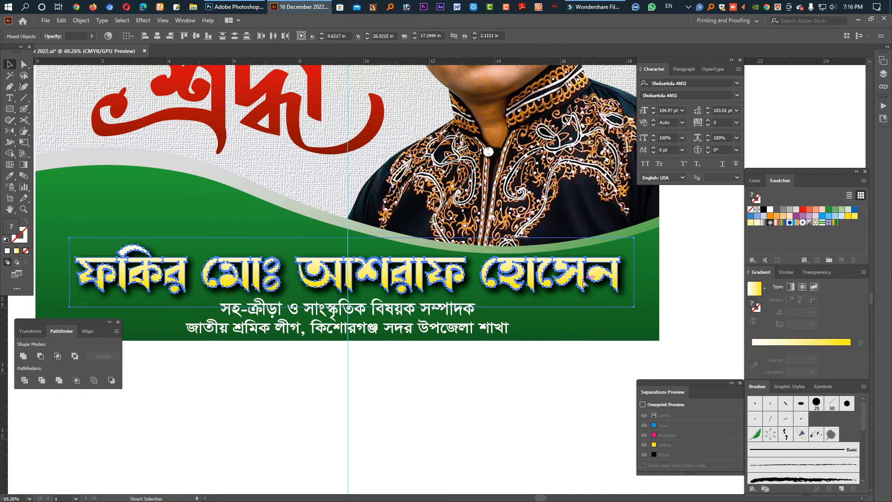
mouse_move(637, 271)
left_mouse_down()
mouse_move(656, 275)
mouse_move(620, 272)
left_mouse_up()
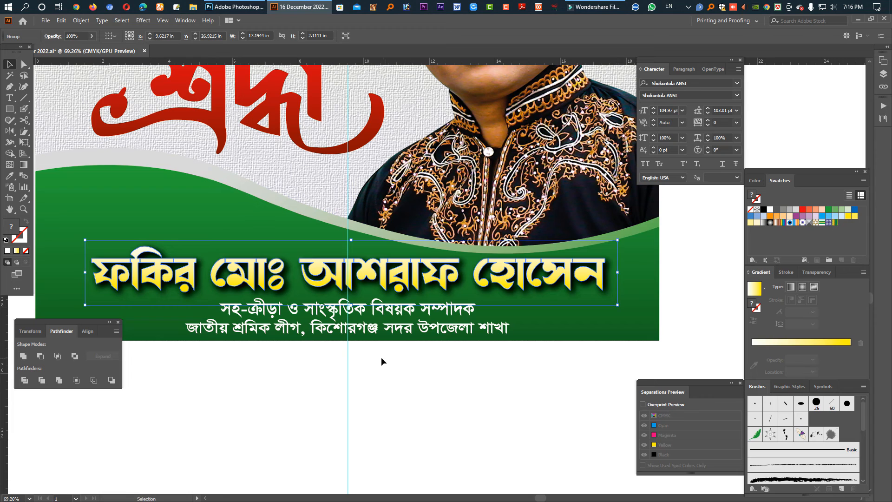
Nudge the first designation line slightly up toward the name.
left_click(375, 311)
key("Down")
key("Down")
key("Down")
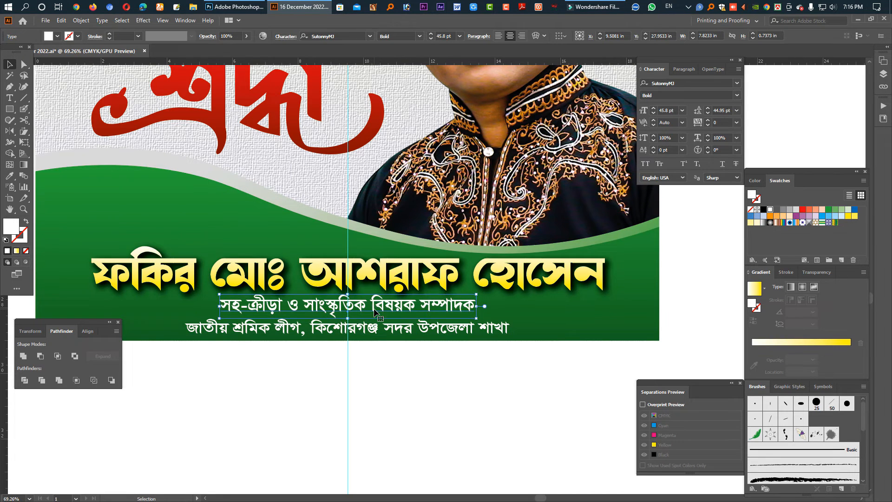
Move the flag-raising monument artwork up and clear of the poster.
left_click_drag(163, 216, 204, 278)
left_click_drag(277, 251, 193, 253)
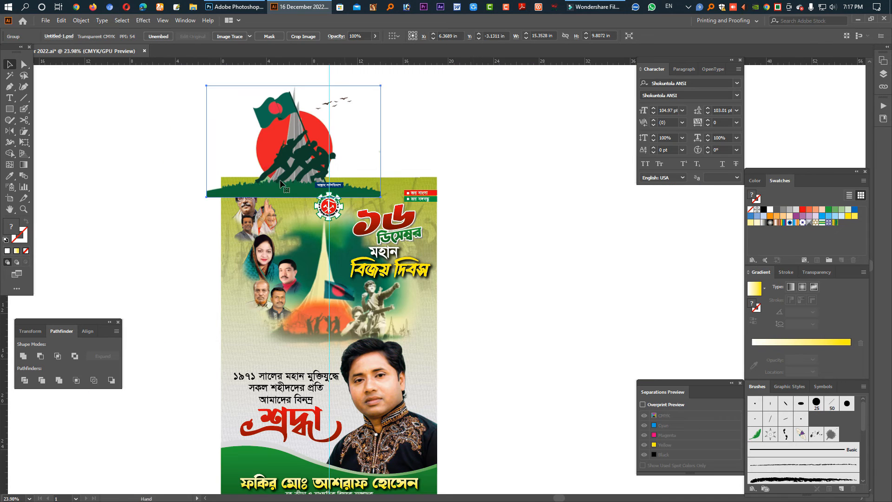
left_click_drag(293, 147, 414, 79)
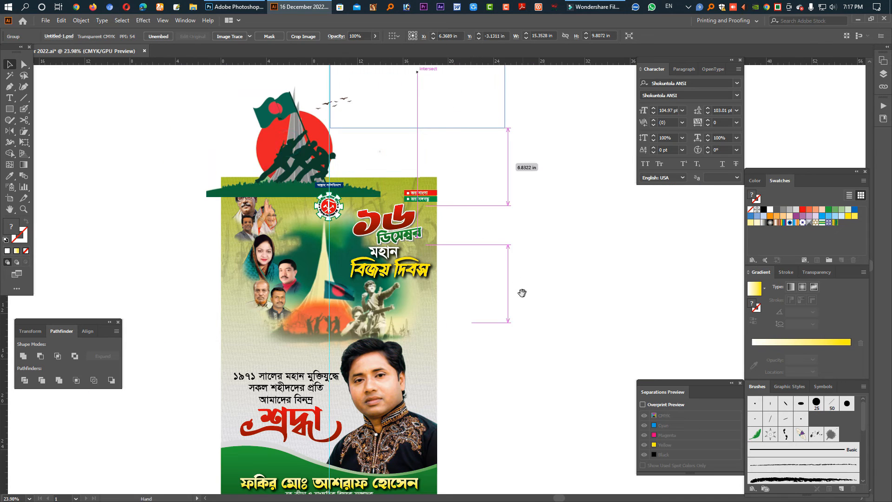
left_click_drag(498, 281, 373, 208)
left_click_drag(412, 306, 316, 278)
left_click(412, 307, "alt")
left_click(425, 393)
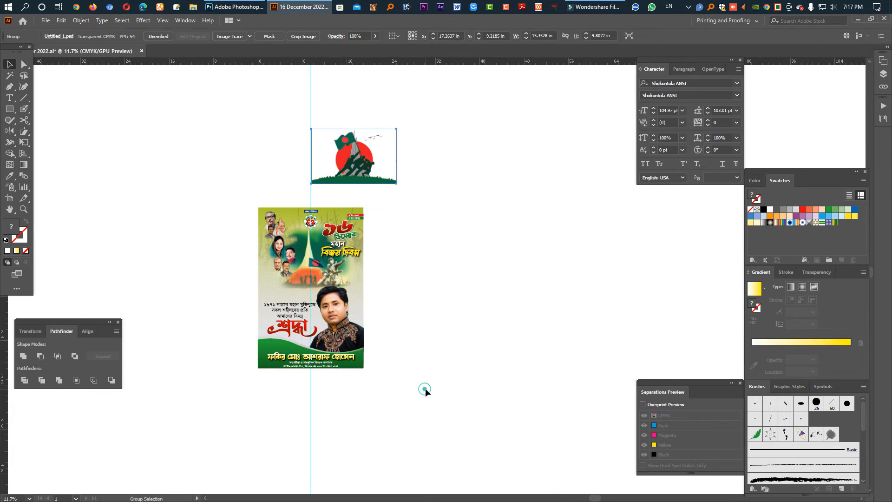
Duplicate the complete poster horizontally to sit just right of the original.
left_click_drag(235, 202, 235, 201)
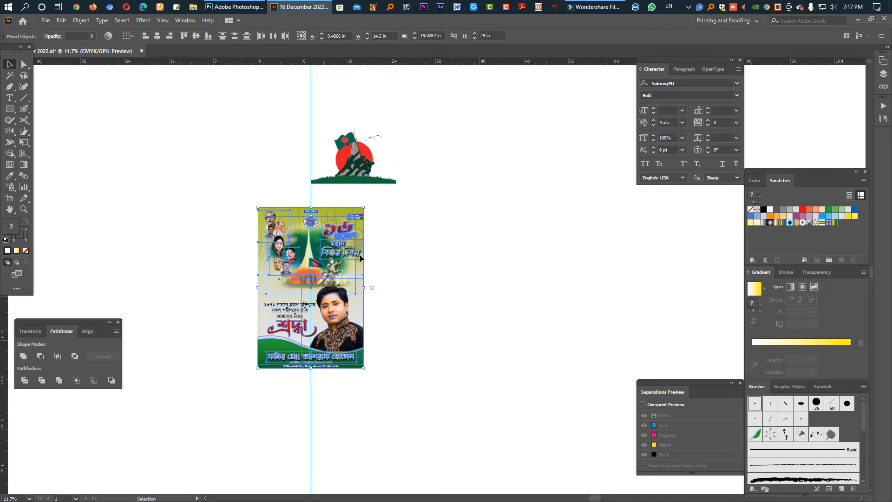
left_click_drag(318, 272, 432, 272)
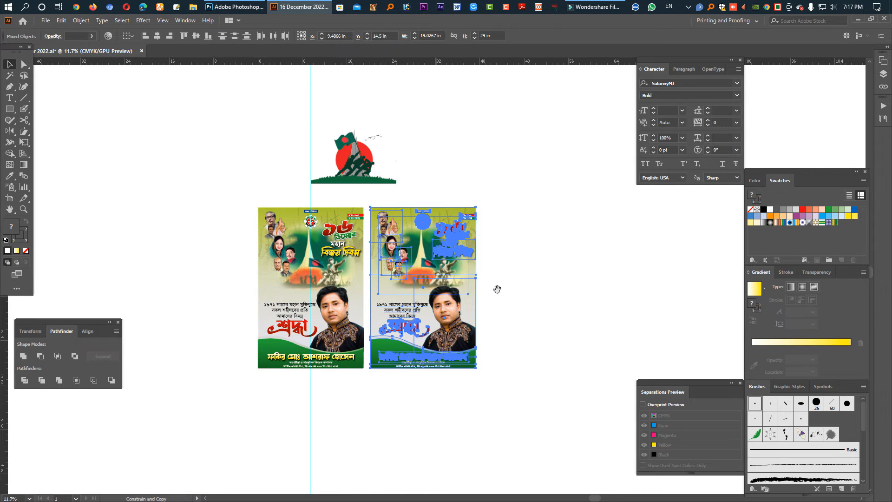
left_click_drag(488, 288, 354, 277)
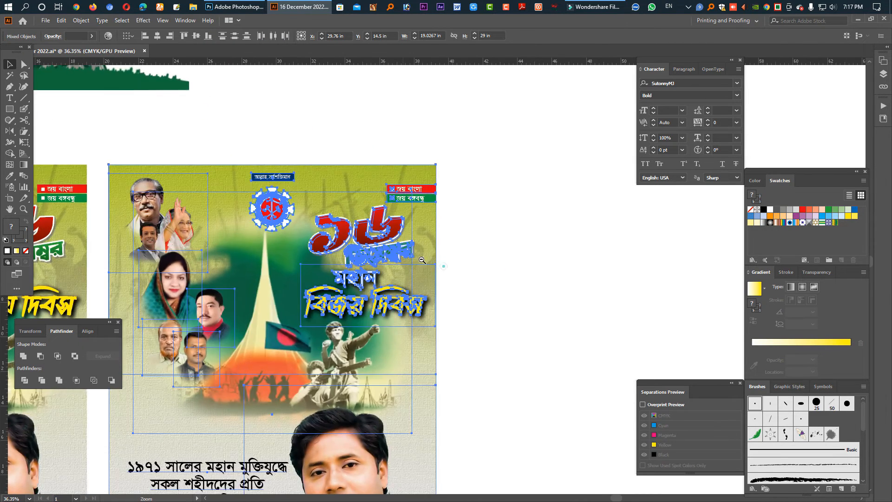
left_click_drag(444, 267, 388, 255)
left_click_drag(354, 241, 340, 211)
left_click(543, 249)
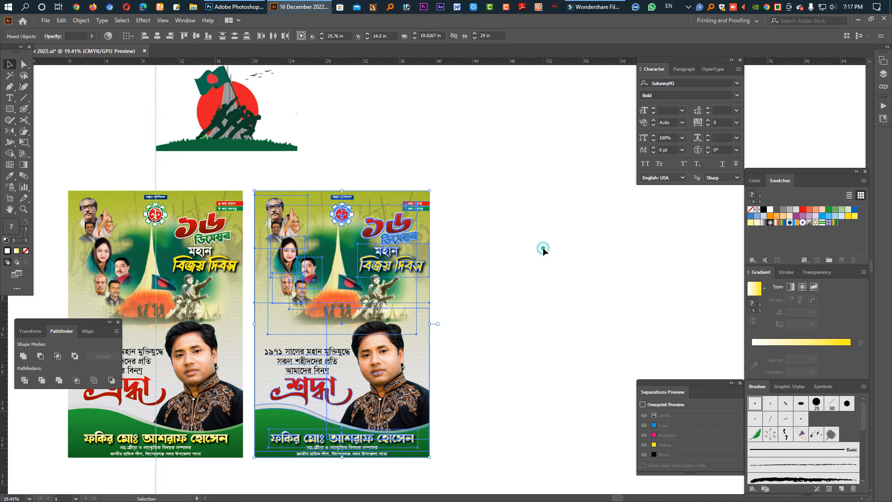
Delete the blended memorial and statue artwork from the poster copy.
left_click(363, 269)
left_click(313, 317)
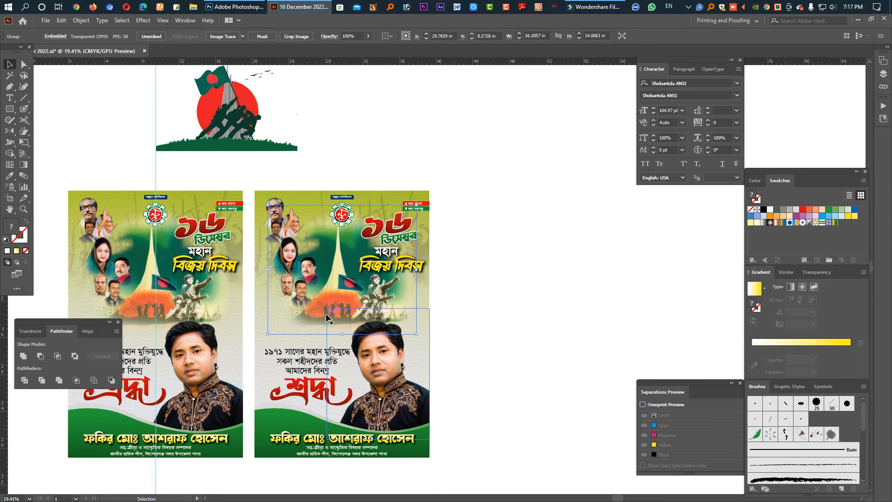
key("Delete")
Place the flag-raising artwork on the middle of the poster copy and bring it to the front.
left_click_drag(235, 130, 346, 312)
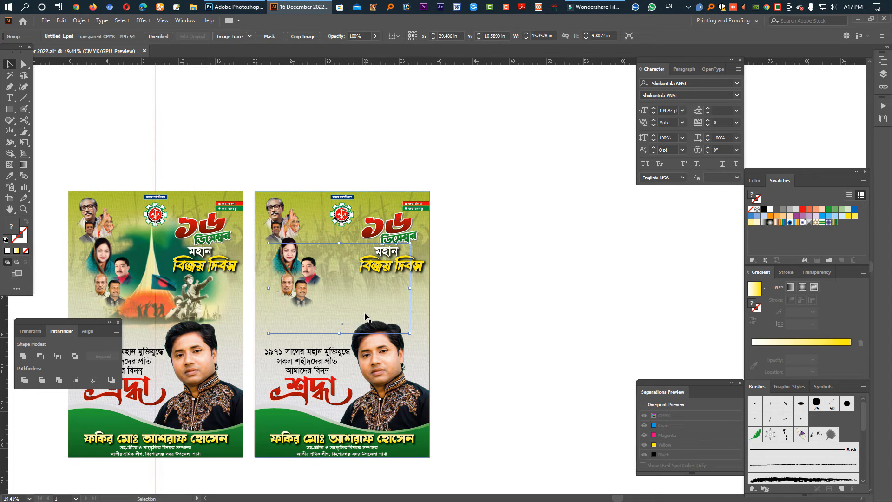
key("a")
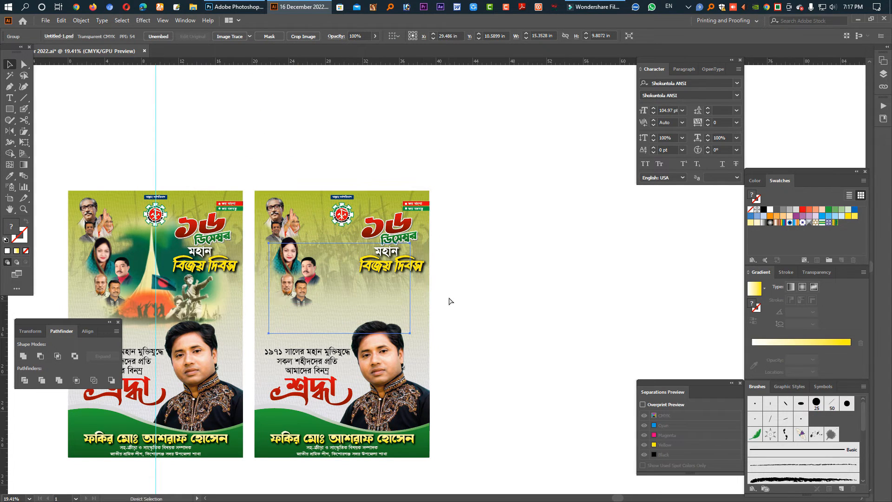
key("ctrl+shift+]")
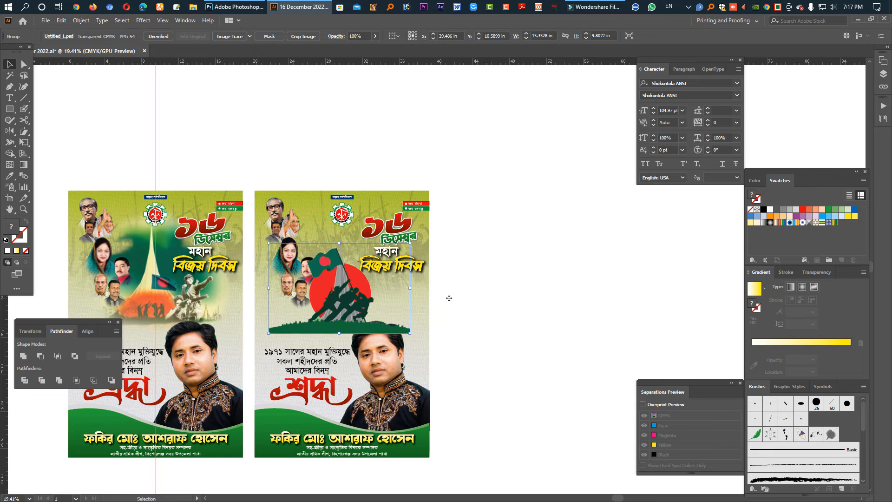
left_click_drag(350, 301, 358, 301)
Send the copy's background and flag-raising artwork to the back, behind the large portrait and titles.
left_click_drag(461, 309, 408, 348)
left_click(408, 348, "shift")
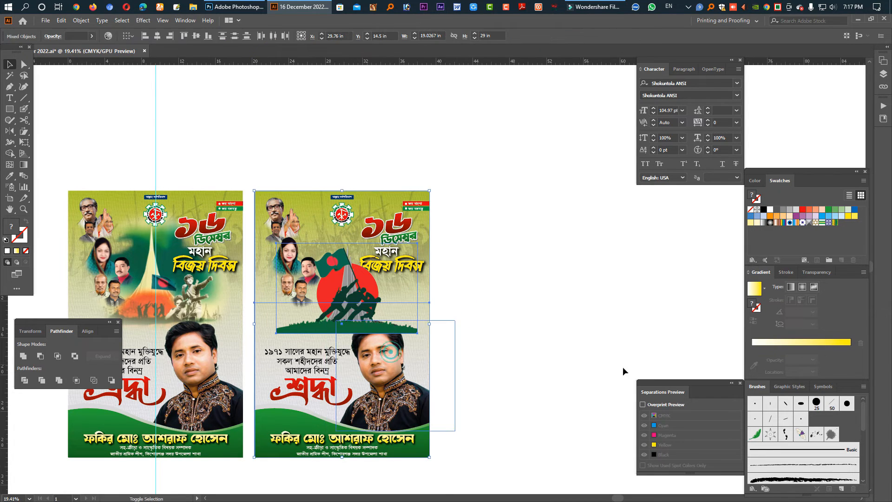
key("ctrl+shift+[")
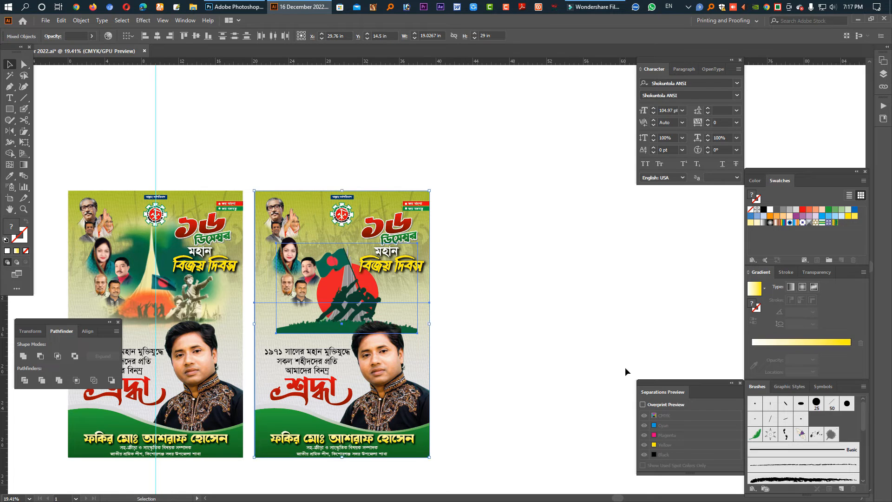
left_click(541, 357)
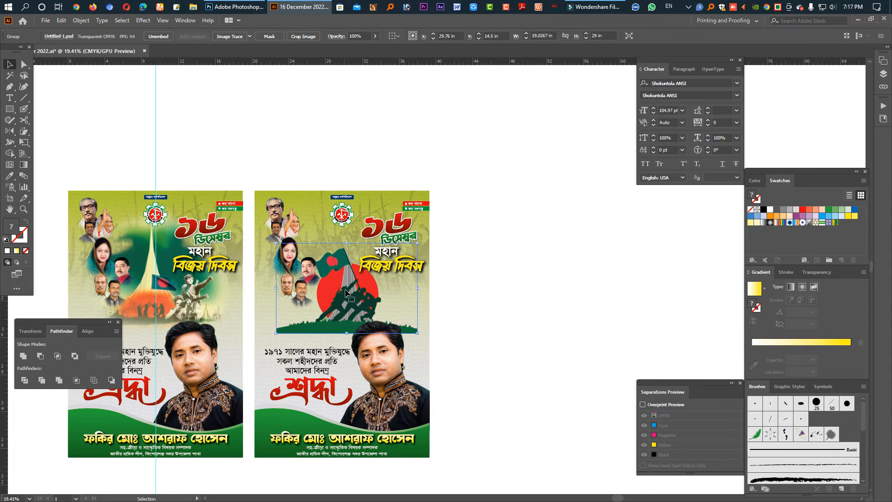
Reposition the flag-raising artwork and enlarge it proportionally to the poster copy's full width, about 19.02 in.
left_click_drag(346, 292, 346, 273)
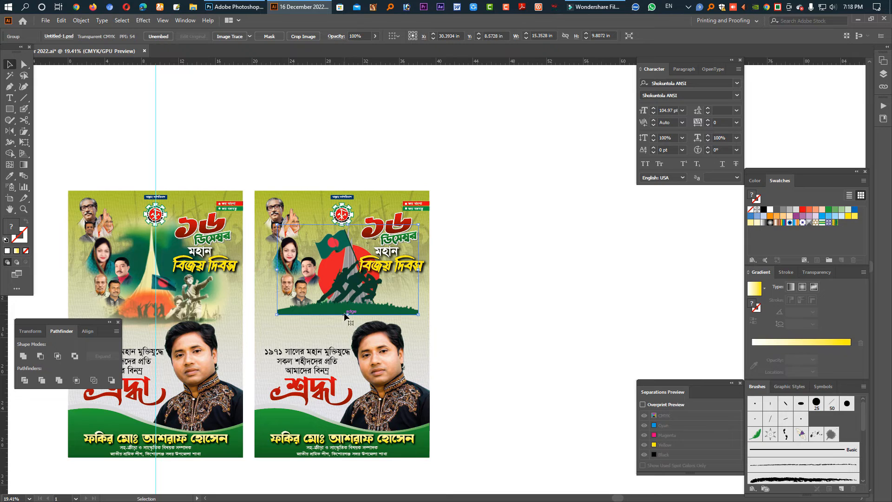
left_click_drag(347, 314, 348, 329)
left_click_drag(267, 279, 255, 277)
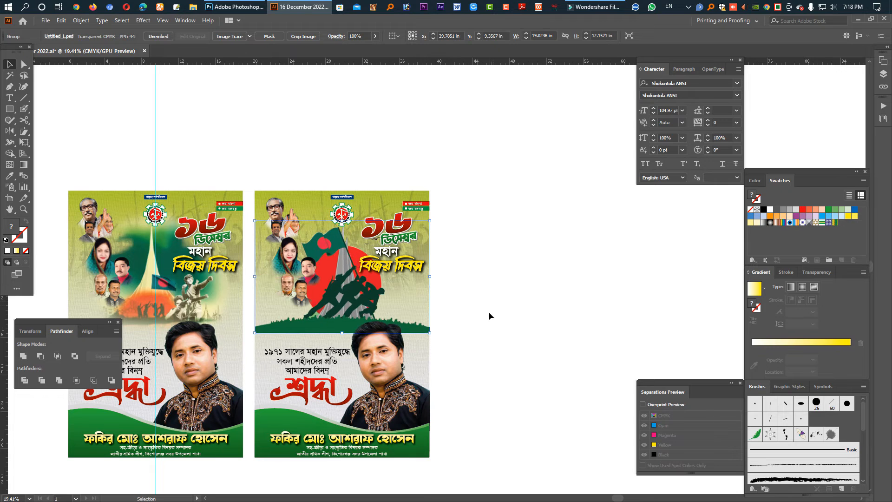
Draw a white rectangle about 19.02 × 4.24 in across the artwork's base and bend its top edge into a shallow arch.
left_click_drag(160, 209, 540, 295)
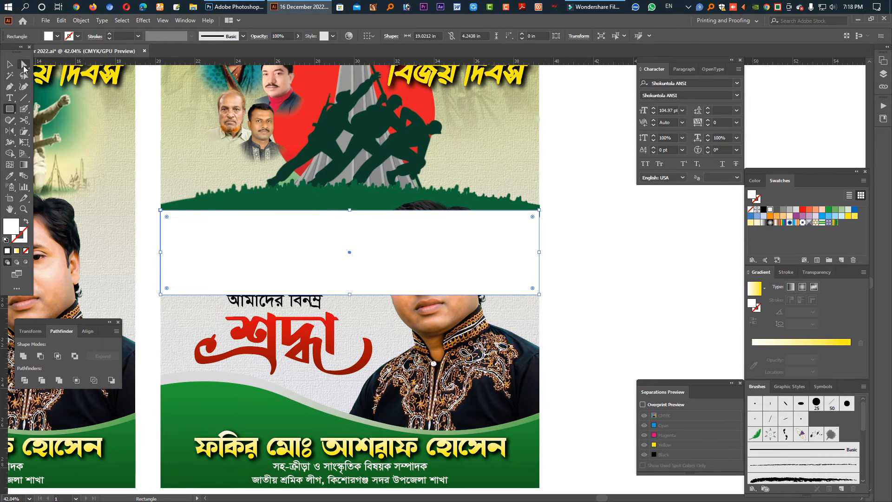
left_click(24, 65)
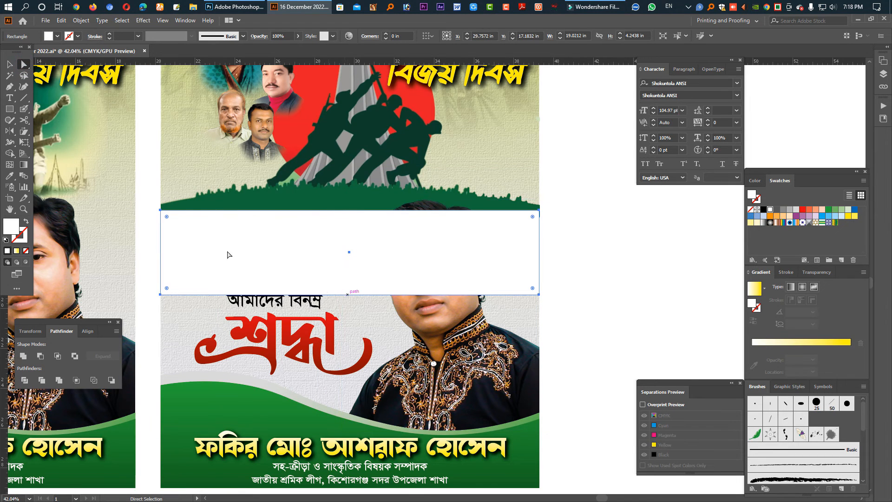
left_click(23, 67)
left_click(615, 305)
left_click(369, 296)
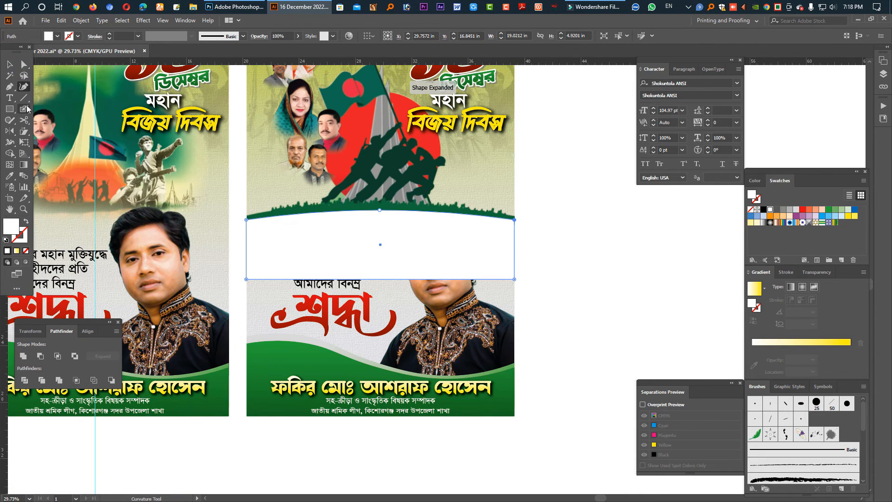
Move the white shape's straight bottom edge up above the artwork, making the shape about 15.35 in high with an arched base.
left_click(24, 63)
scroll(504, 302, "up", 5)
left_click(575, 328)
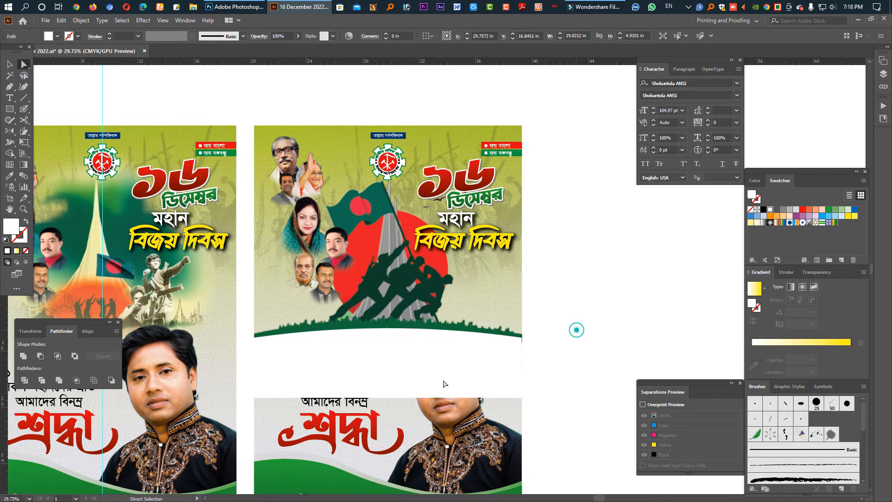
left_click_drag(392, 397, 395, 134)
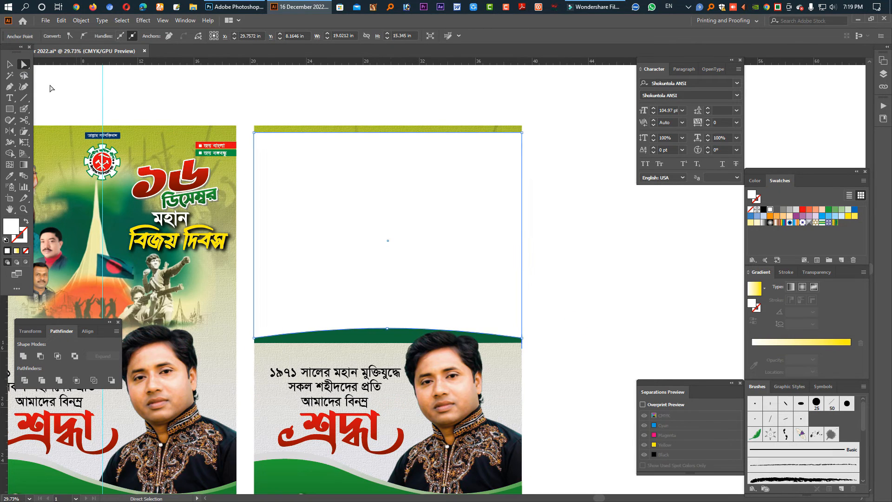
Clip the flag-raising artwork with the white arched shape so its grassy base follows the curve.
left_click(13, 64)
left_click(369, 339, "shift")
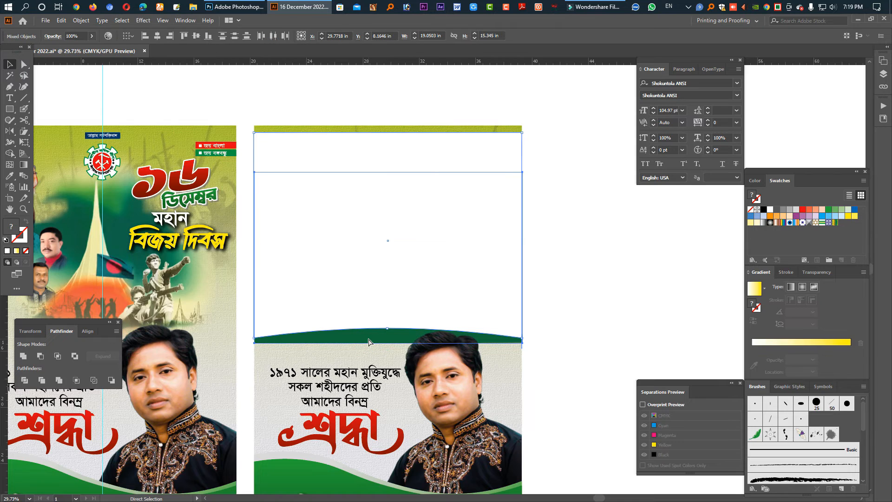
key("Delete")
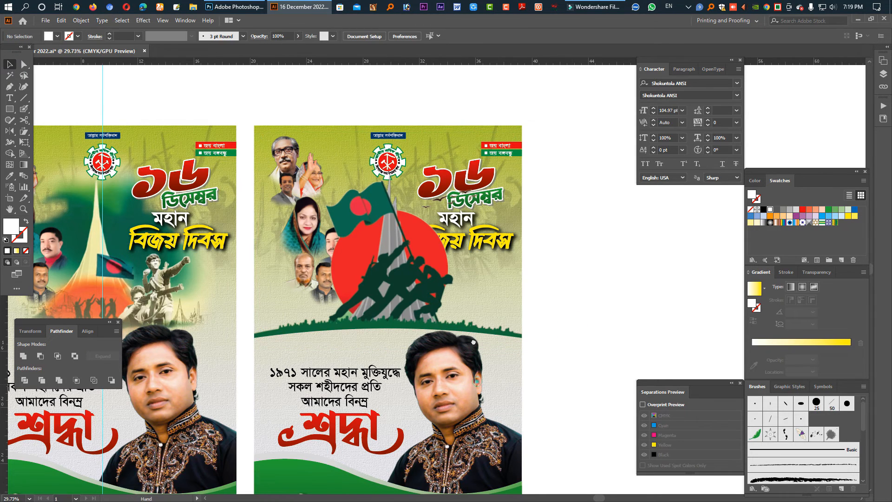
left_click_drag(387, 381, 382, 328)
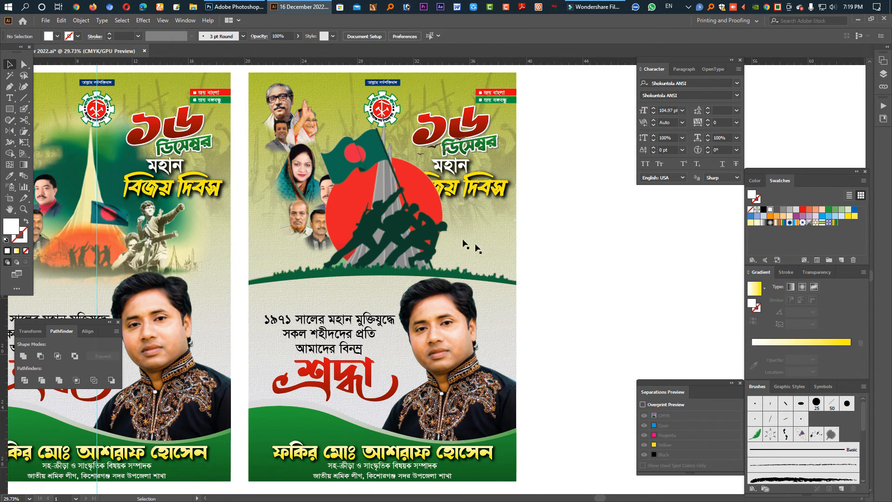
Bring the poster copy's portraits, logo, slogan labels and heading text in front of the flag-raising artwork.
left_click_drag(535, 272, 456, 261)
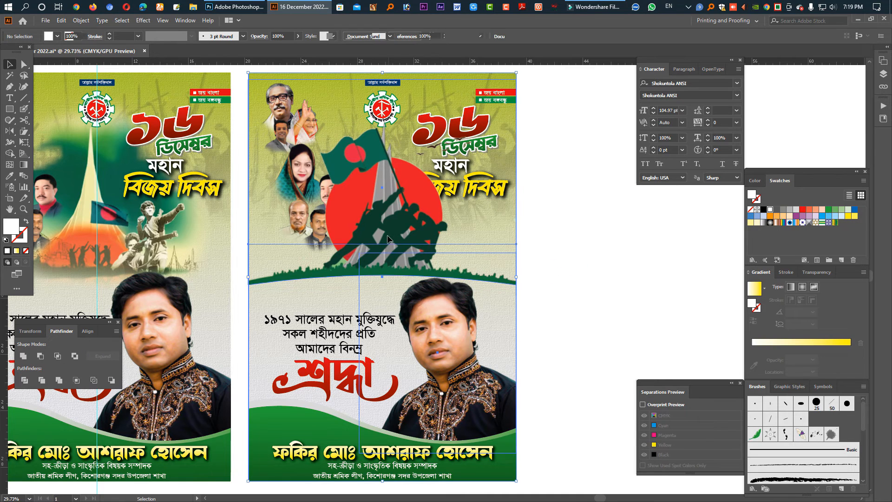
key("ctrl+shift+a")
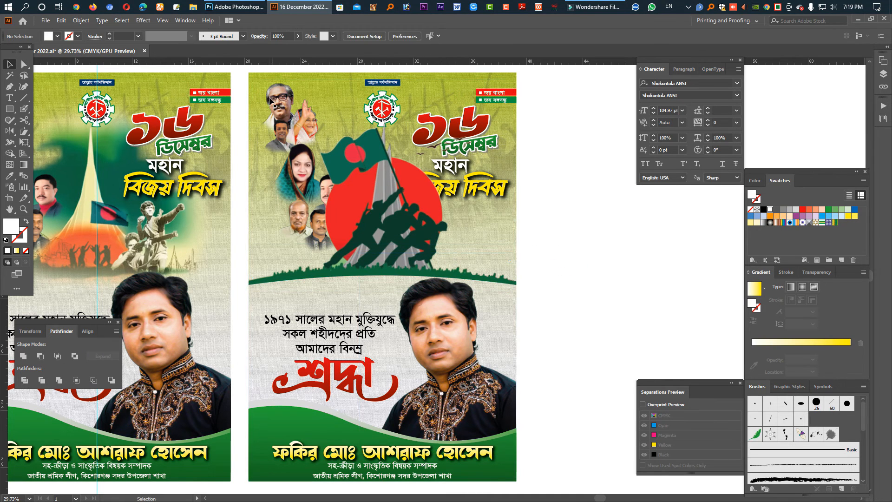
left_click_drag(265, 69, 346, 266)
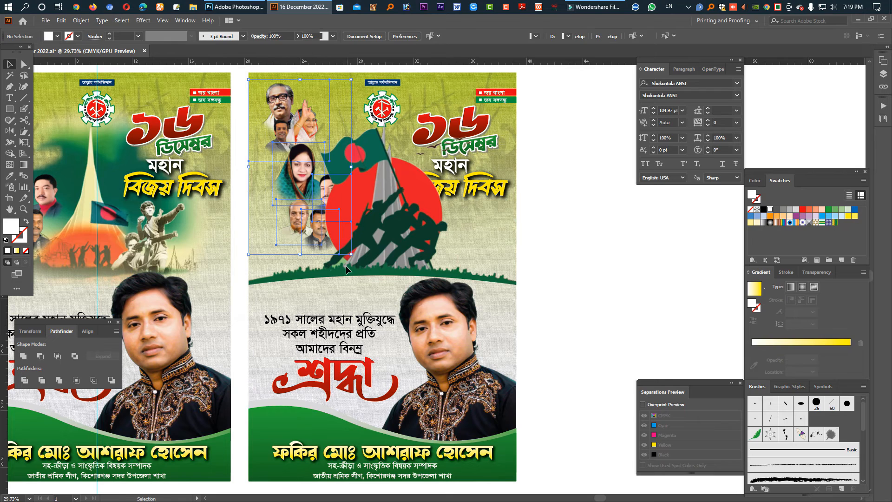
key("ctrl+shift+bracketright")
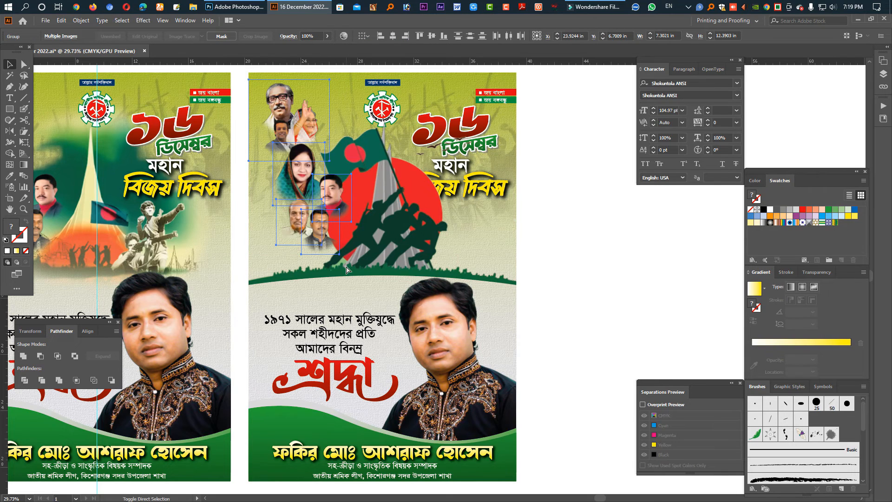
left_click_drag(561, 209, 378, 72)
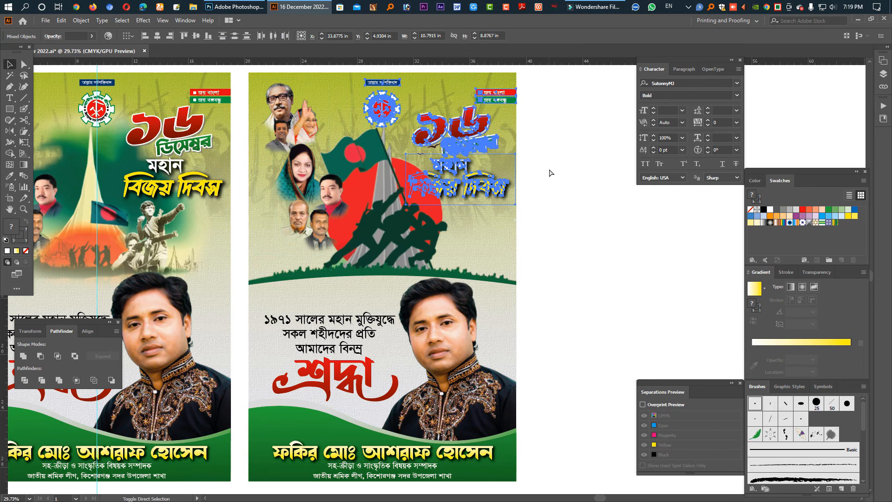
left_click(584, 269)
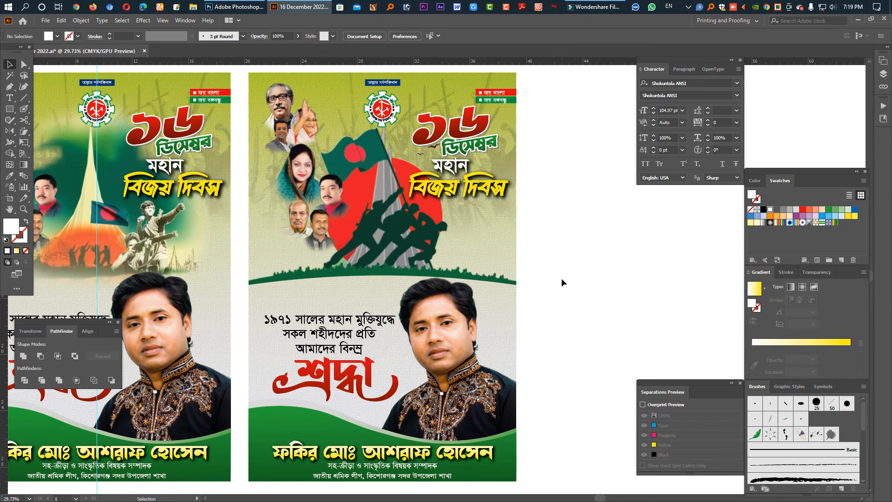
Shift the four lower portraits about 1 in left and slightly down, away from the red sun of the flag-raising artwork.
left_click(607, 304)
left_click_drag(574, 316, 413, 251)
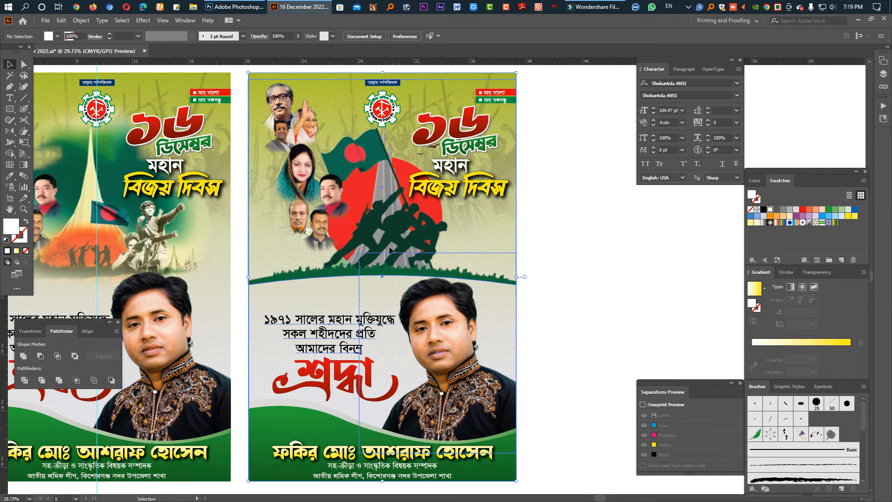
left_click_drag(288, 169, 382, 242)
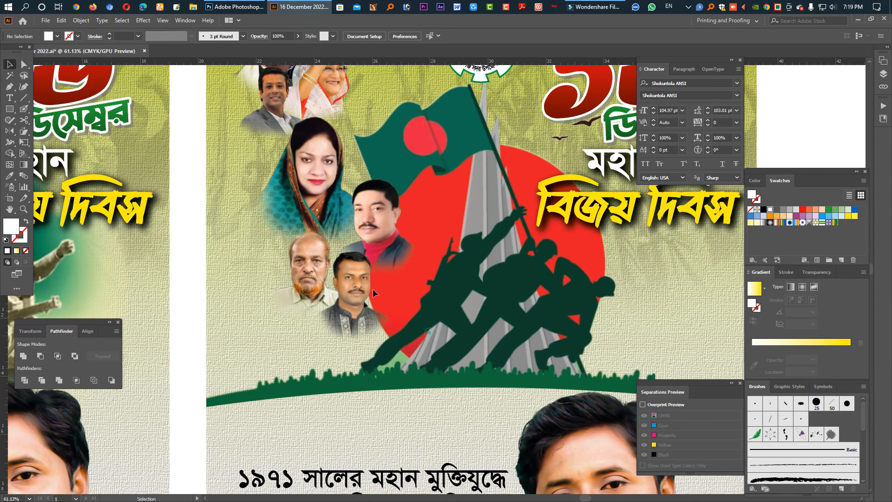
left_click_drag(424, 332, 262, 185)
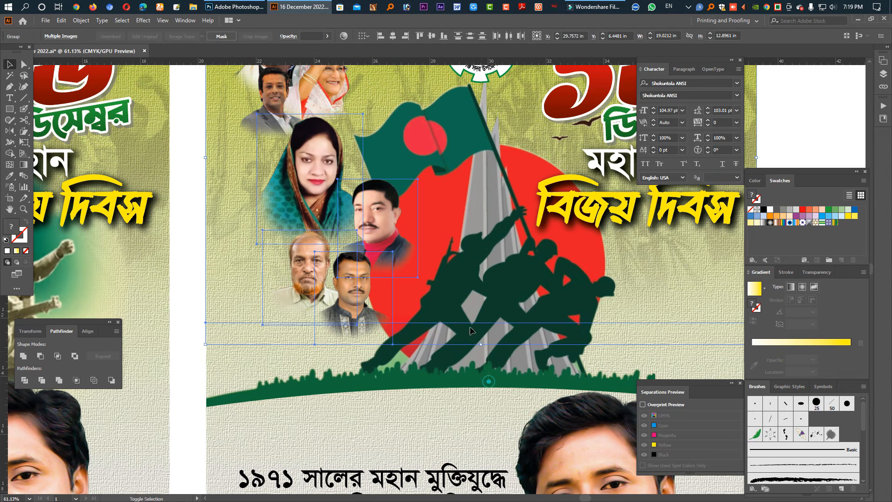
key("a")
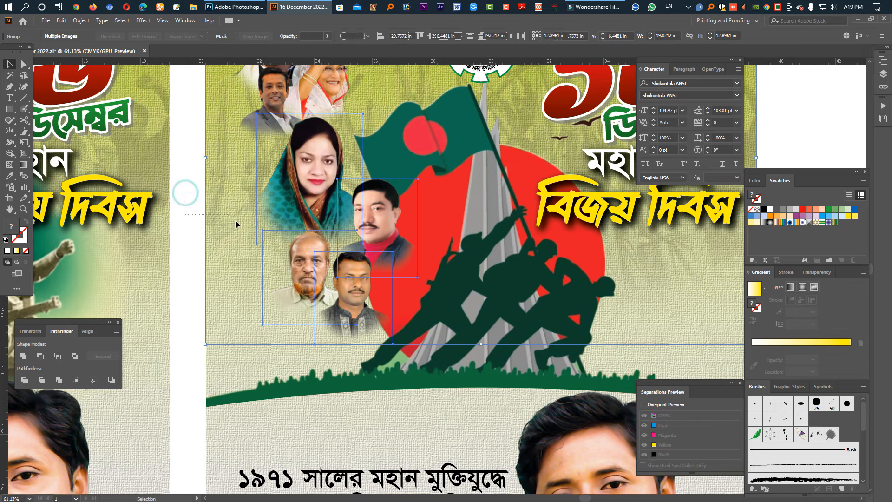
left_click(250, 178)
left_click_drag(250, 174, 249, 174)
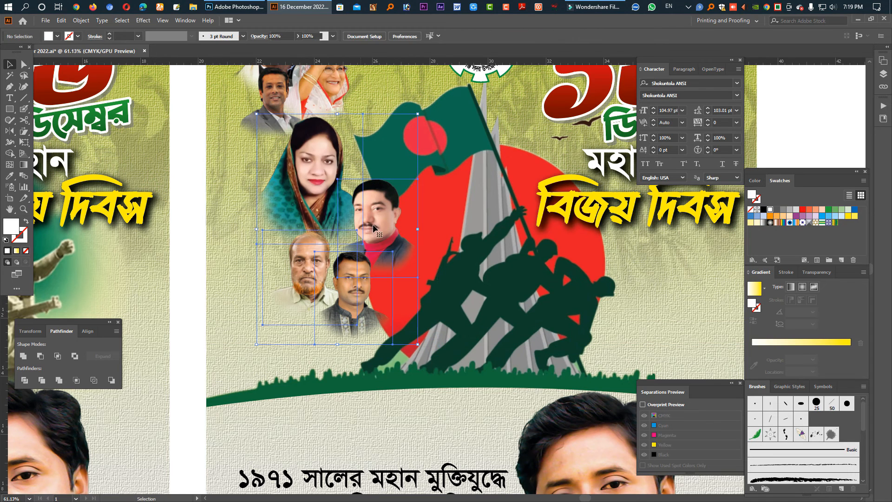
left_click_drag(379, 227, 351, 234)
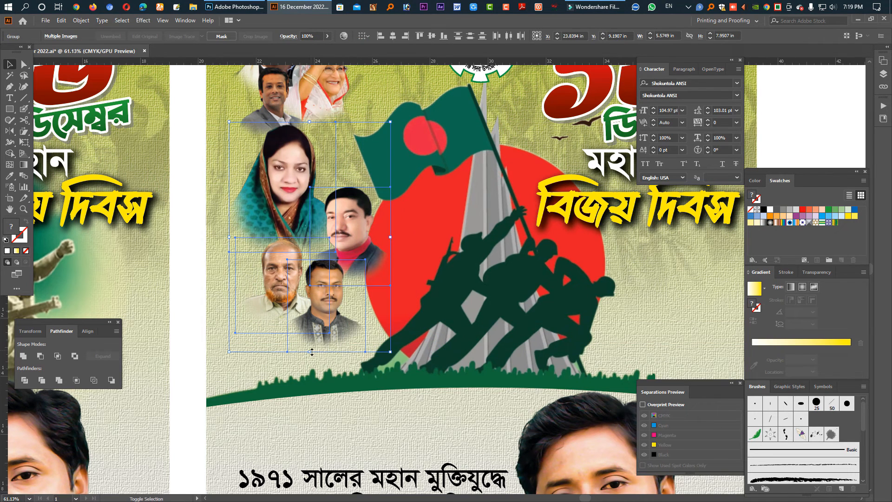
left_click_drag(309, 352, 309, 365)
left_click_drag(477, 300, 392, 282)
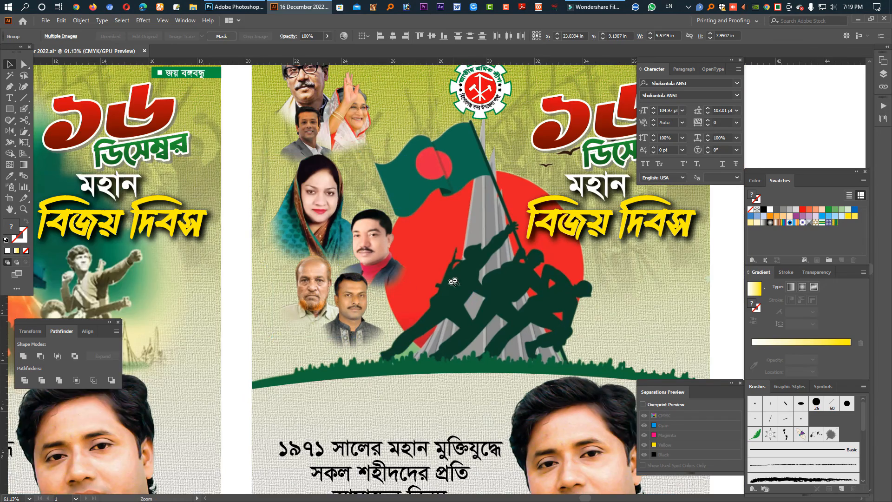
Unlock all locked objects and directly select the second poster's 19 × 29 in background rectangle.
left_click_drag(454, 280, 260, 299)
key("ctrl+alt+2")
left_click(569, 295)
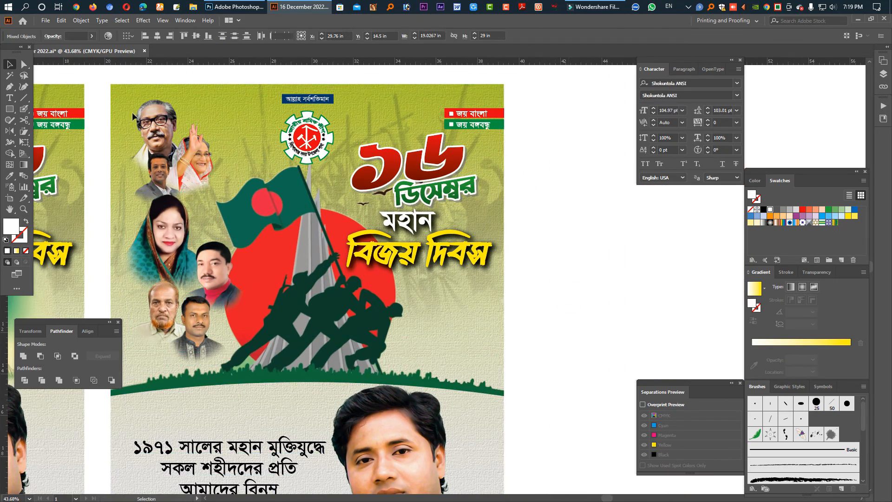
key("a")
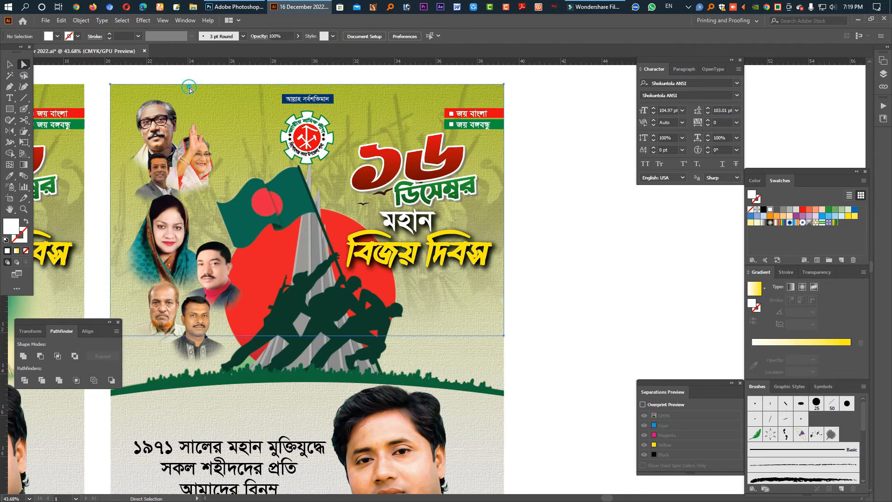
left_click(189, 88)
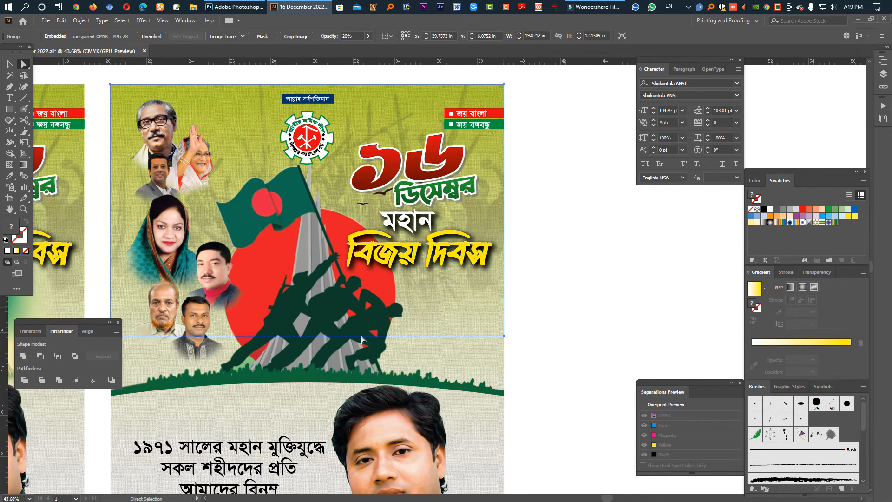
left_click(484, 428)
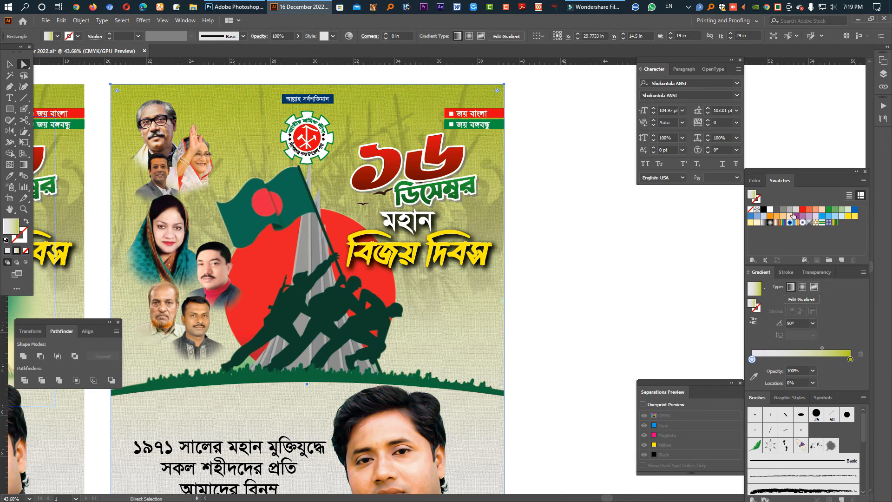
Try a plain white fill on the second poster's background rectangle.
left_click(770, 211)
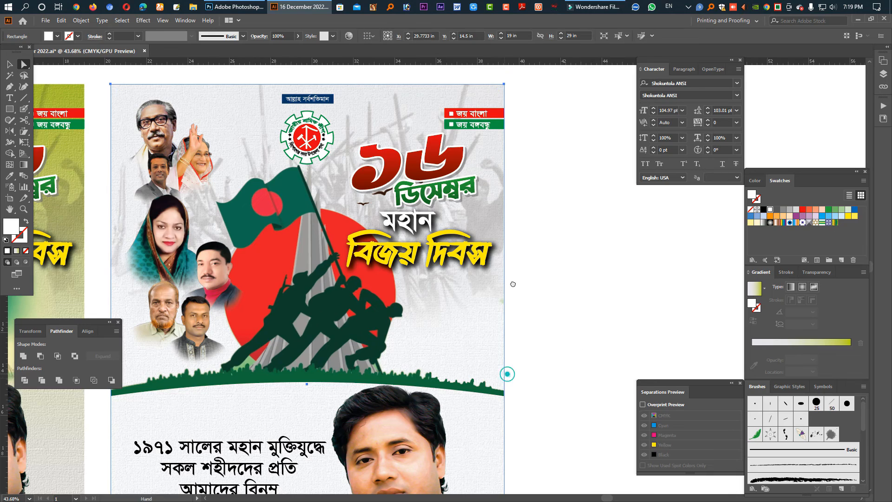
left_click_drag(507, 374, 636, 329)
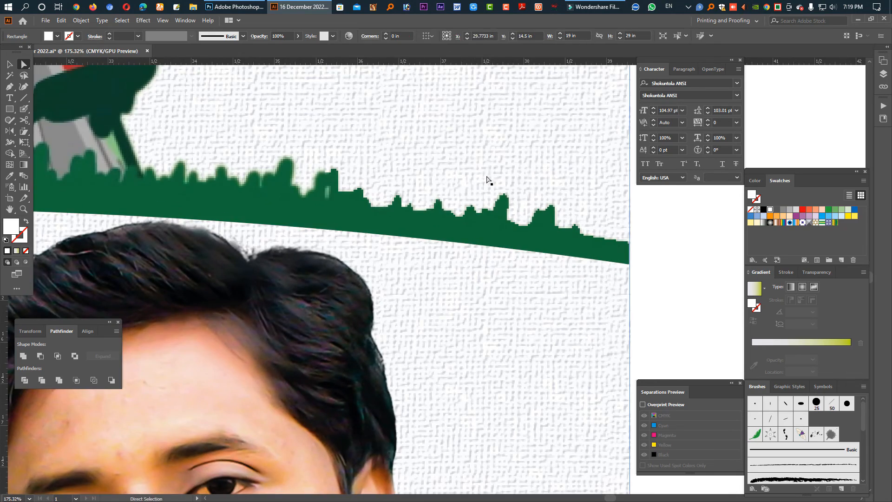
left_click_drag(567, 387, 399, 339)
left_click_drag(513, 375, 485, 308)
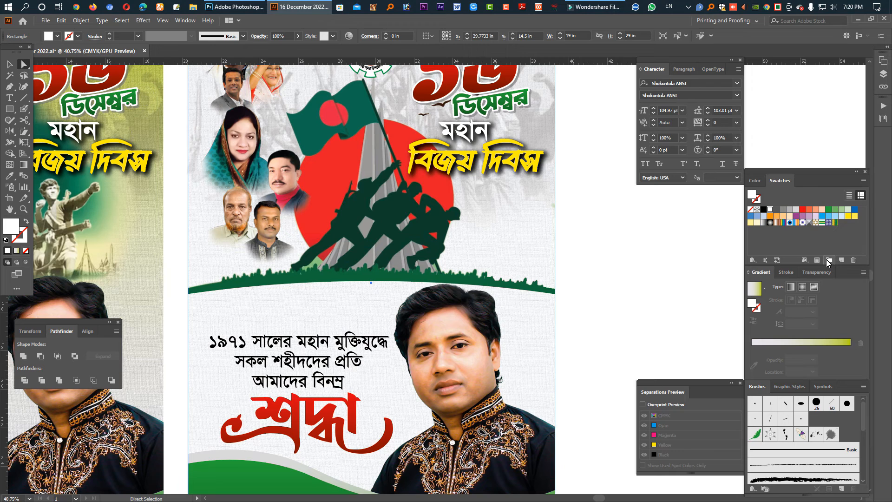
Reapply the gradient to the second poster's background and recolour its upper end stop with a pale blue swatch.
key("period")
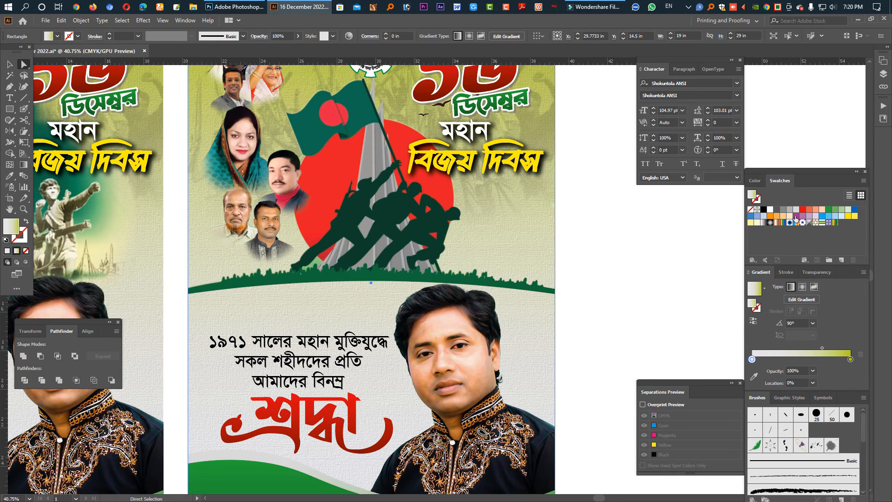
left_click_drag(854, 220, 852, 358)
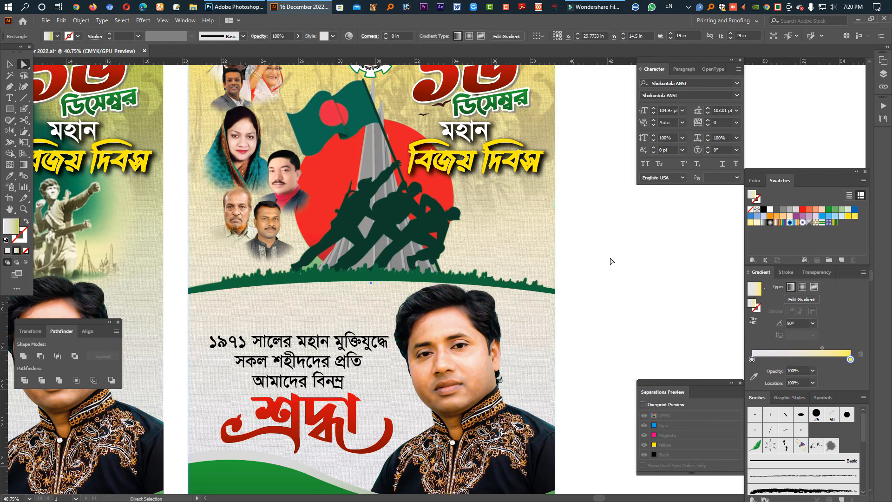
left_click_drag(595, 196, 600, 290)
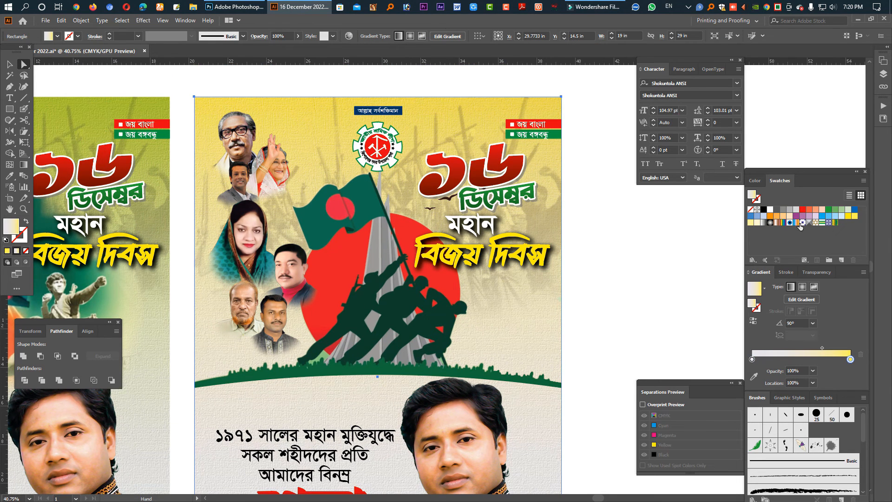
left_click_drag(796, 214, 845, 361)
left_click_drag(762, 217, 857, 363)
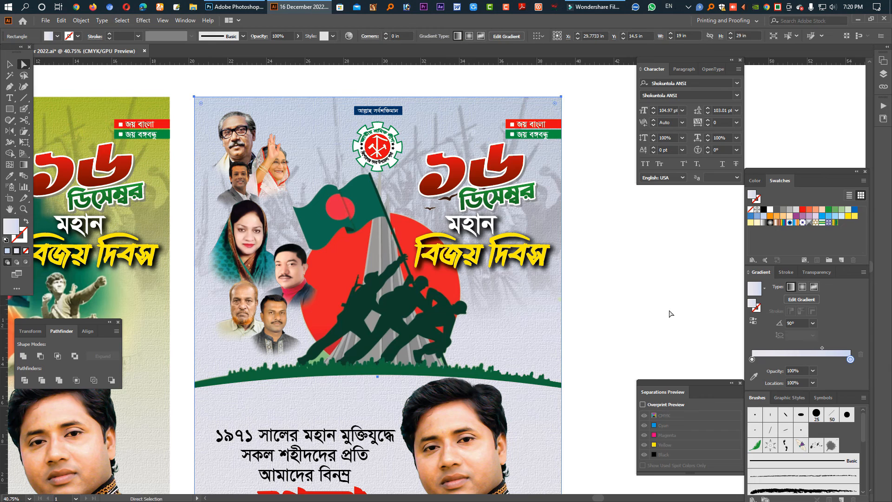
Set the second poster's background rectangle to 40% opacity and deselect it.
left_click(817, 271)
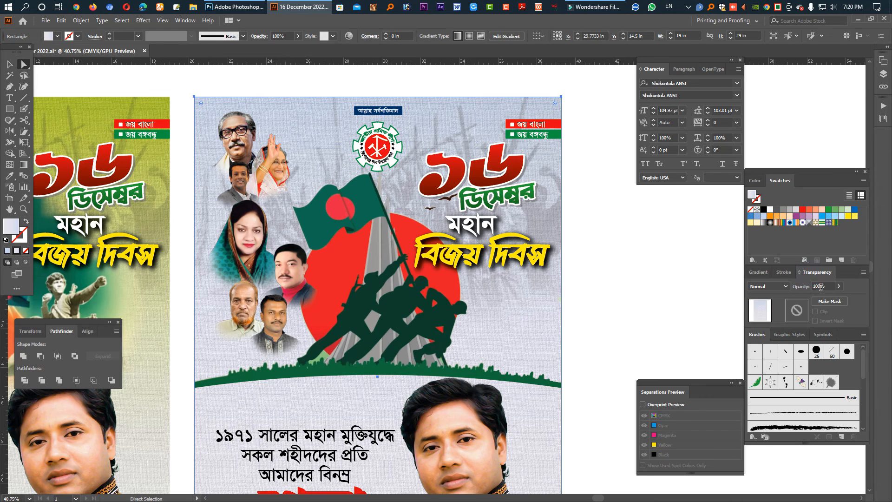
left_click(823, 286)
key("Return")
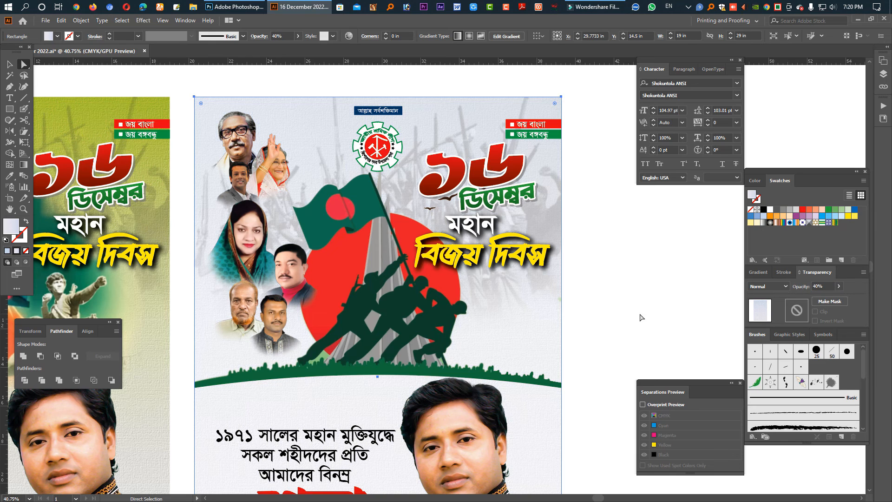
left_click(640, 314)
Examine the two poster versions up close and side by side.
left_click_drag(572, 375, 522, 218)
left_click_drag(455, 182, 717, 267)
left_click_drag(575, 292, 299, 249)
left_click_drag(475, 365, 457, 262)
left_click_drag(531, 346, 441, 321)
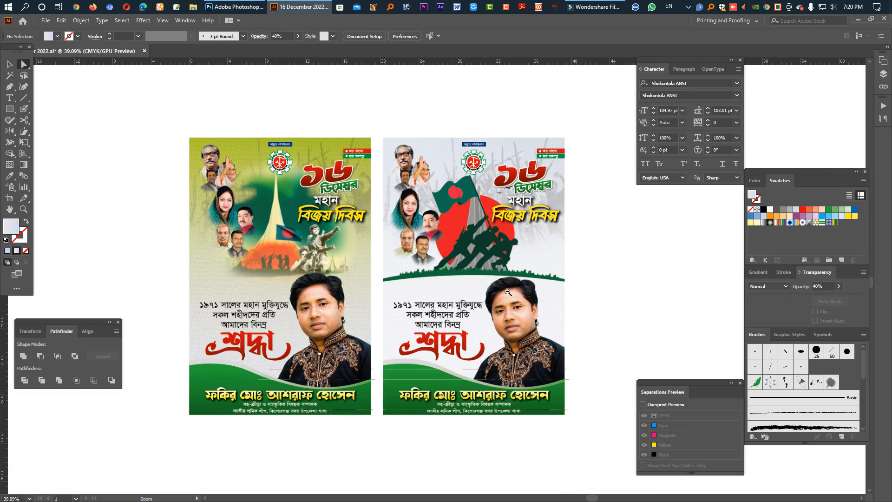
left_click_drag(452, 290, 374, 293)
left_click(513, 310)
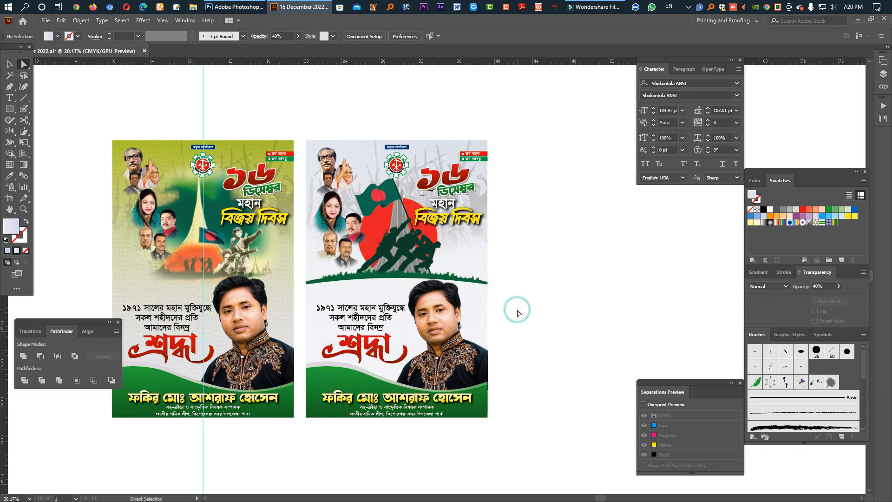
right_click(544, 309)
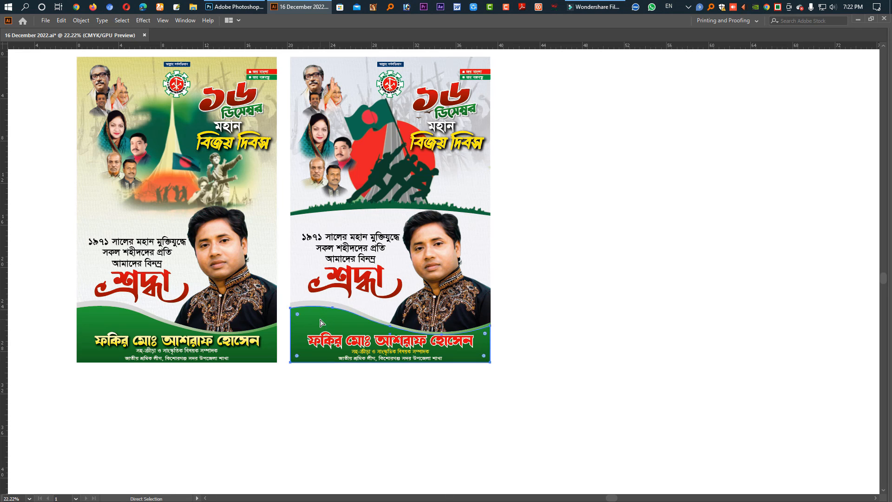
Recolour the upper end stop of the second poster's green footer gradient with blue and show its CMYK values.
key("Tab")
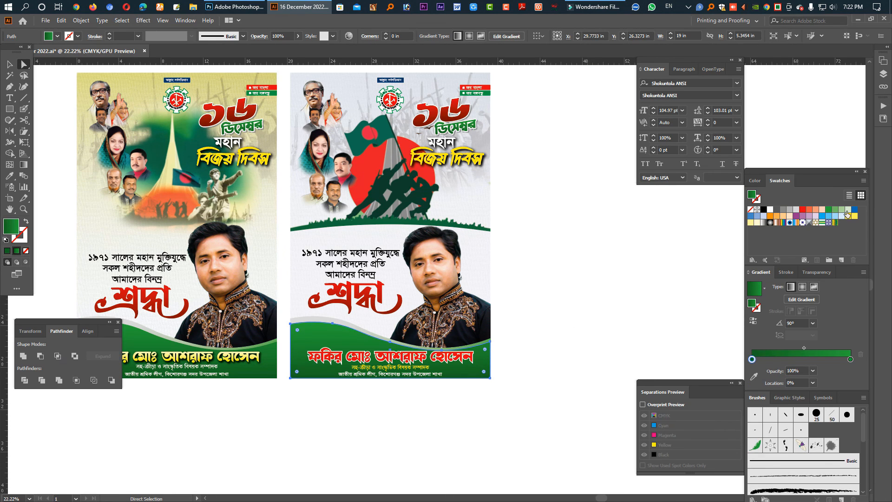
left_click_drag(751, 216, 851, 359)
left_click(756, 182)
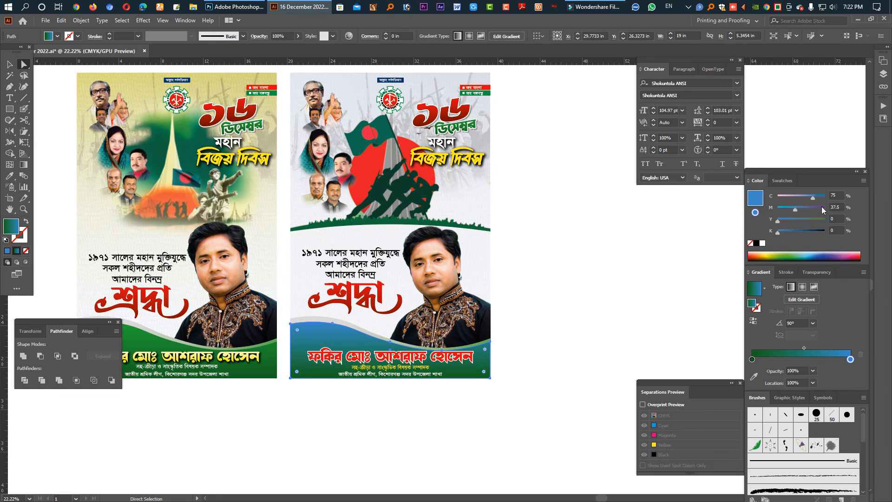